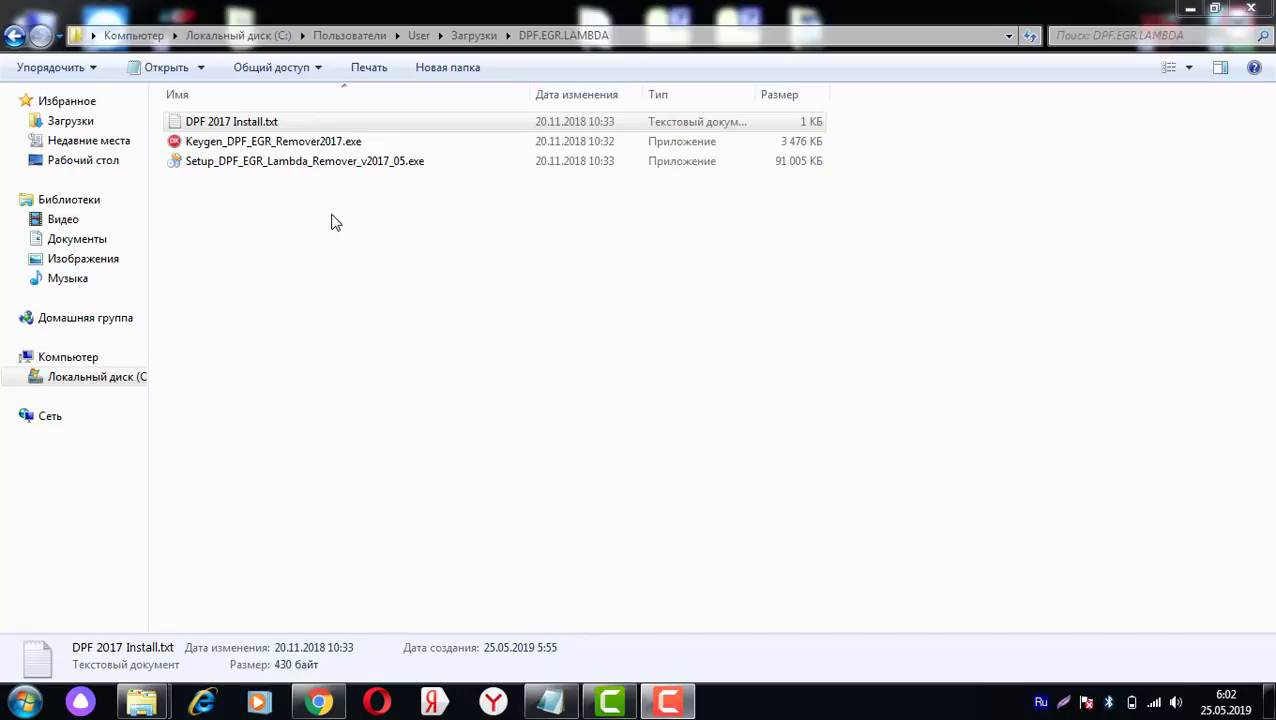
Step: Open DPF 2017 Install.txt to read the installation instructions and narrow its window to uncover the folder's files
{"action": "double_click", "coordinate": [243, 125]}
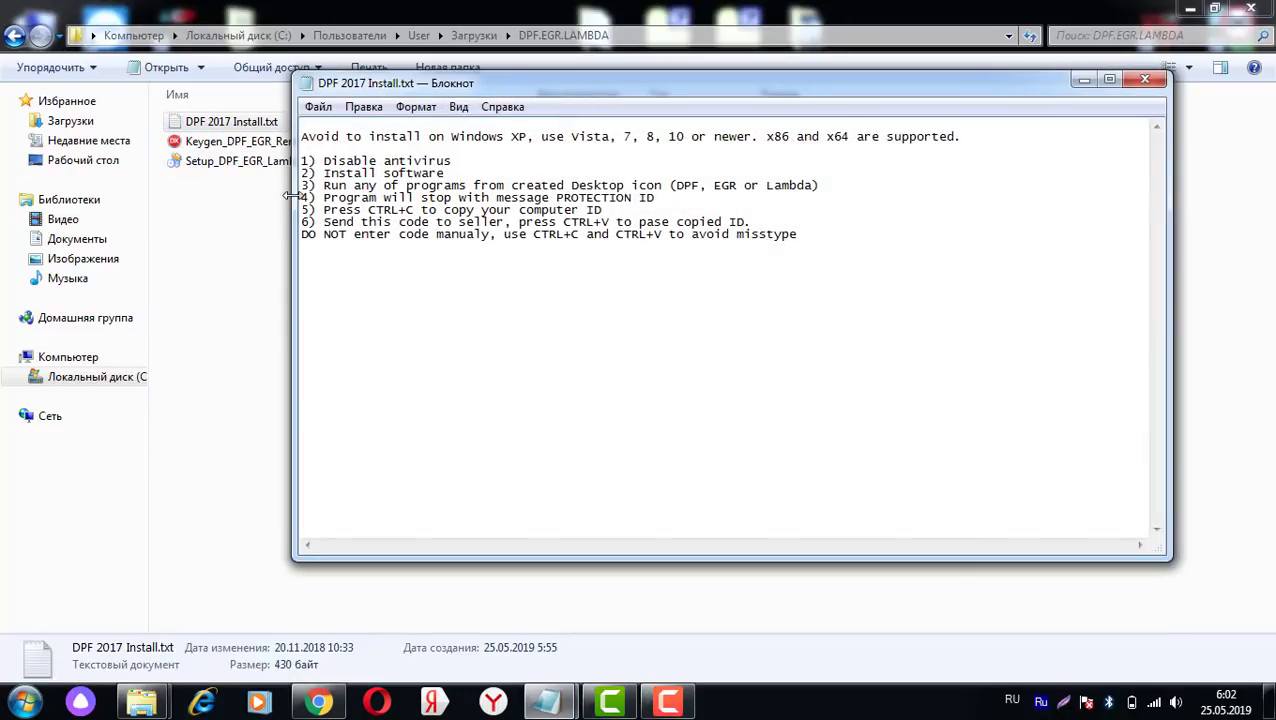
{"action": "left_click_drag", "start_coordinate": [289, 195], "coordinate": [491, 200]}
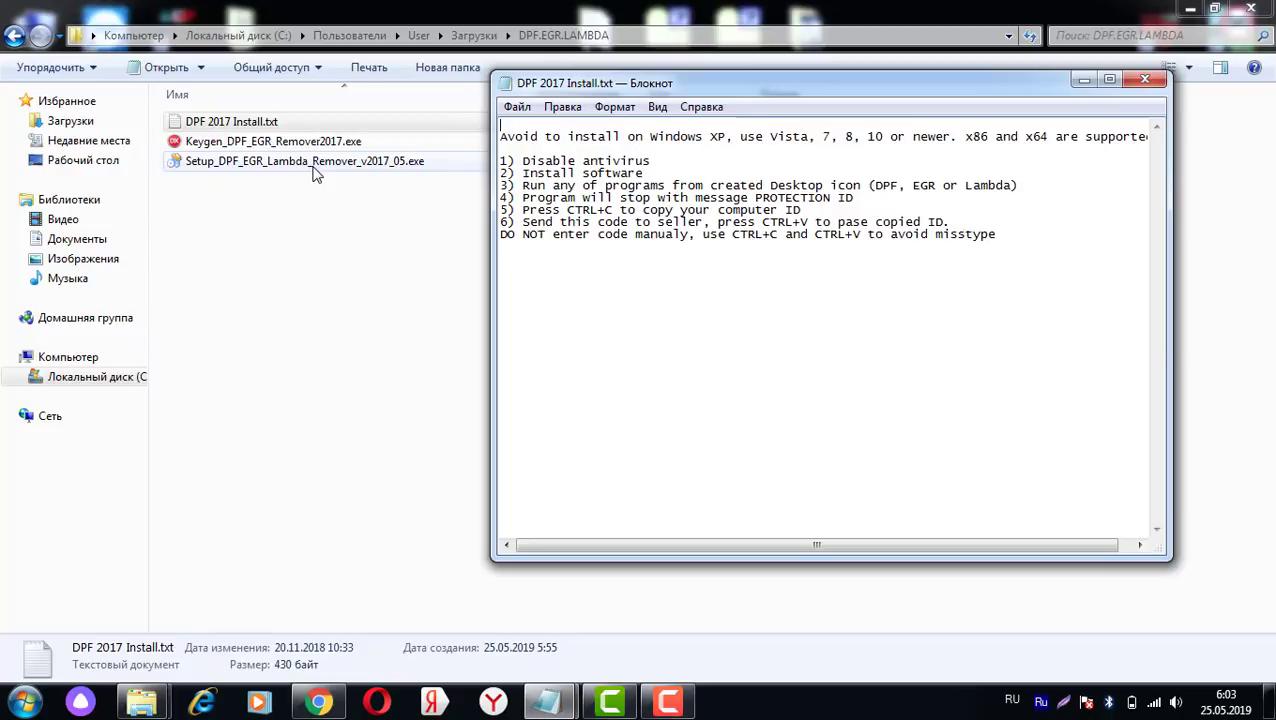
Step: Install DPF EGR Lambda Remover 2017.05 into C:\Program Files\DKteam Software and finish setup without viewing the Readme
{"action": "double_click", "coordinate": [405, 164]}
{"action": "left_click", "coordinate": [742, 519]}
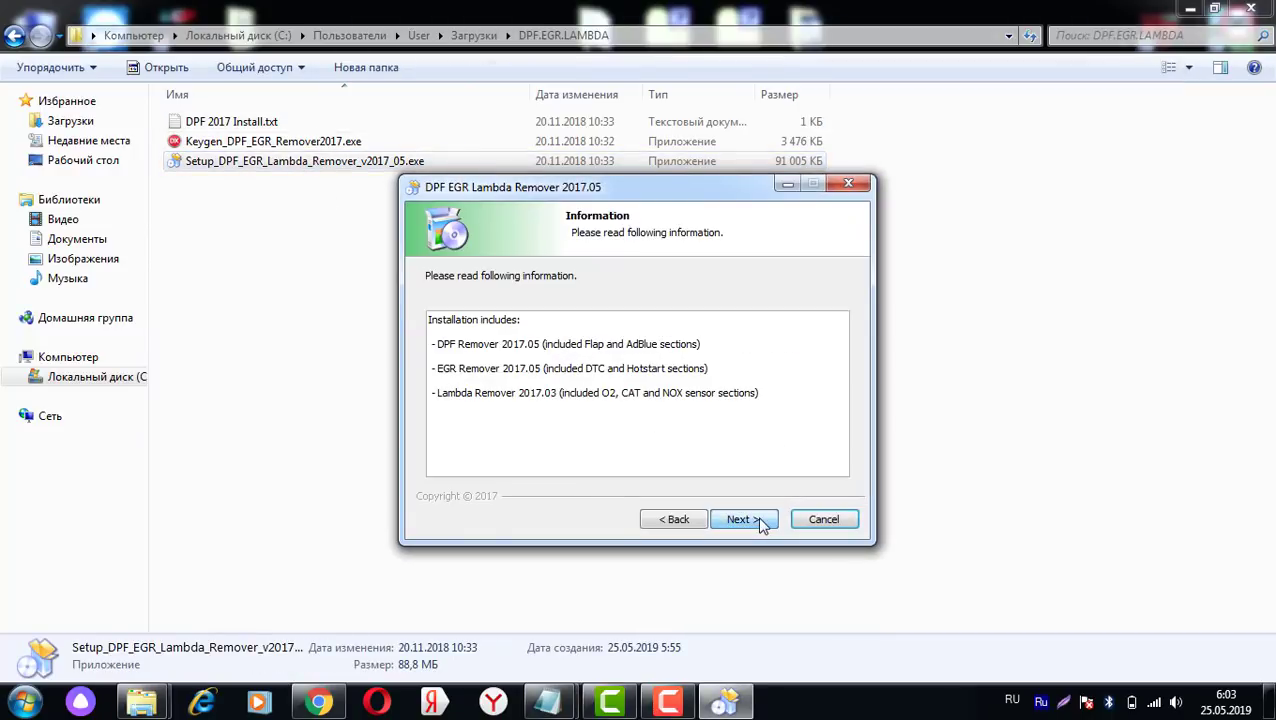
{"action": "left_click", "coordinate": [742, 519]}
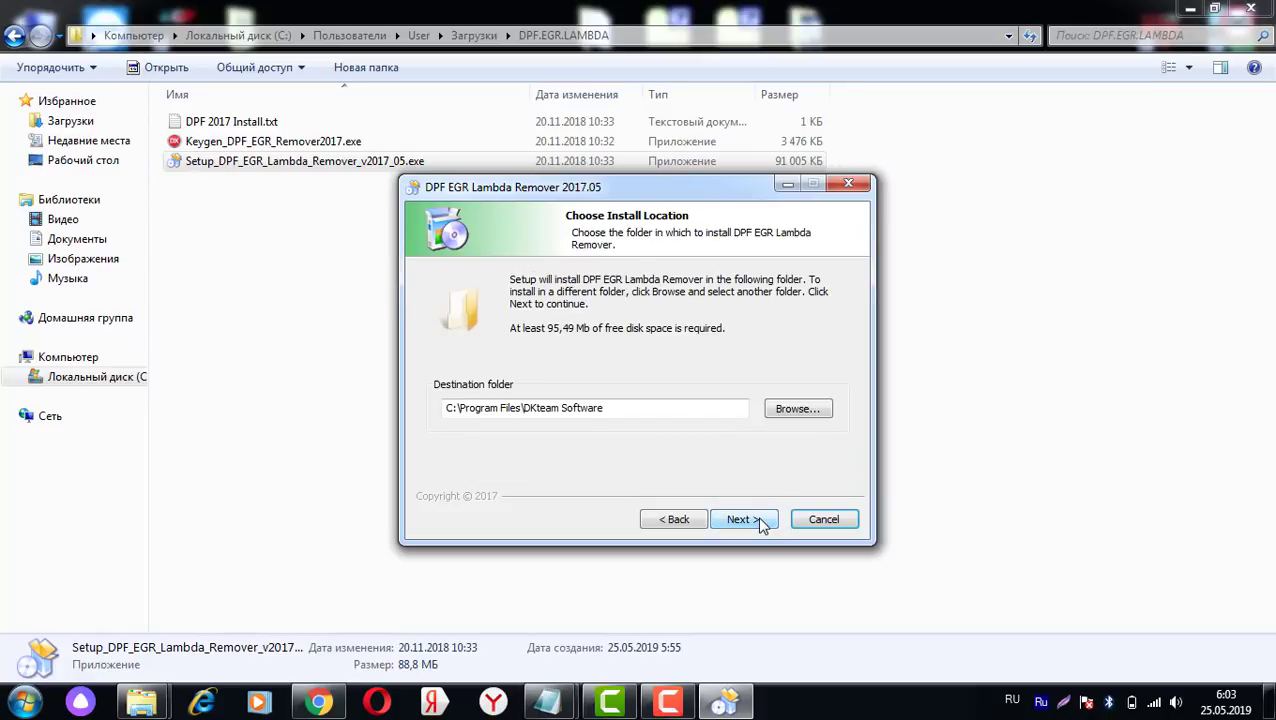
{"action": "left_click", "coordinate": [759, 520]}
{"action": "left_click", "coordinate": [758, 517]}
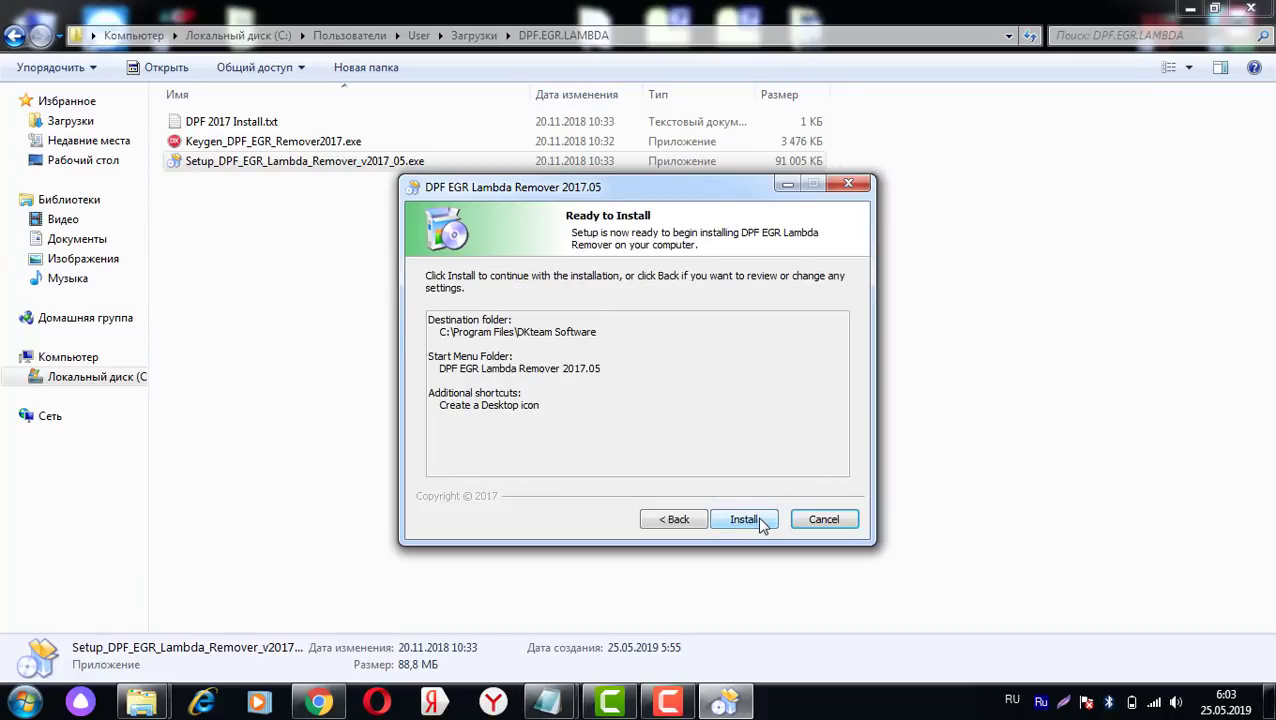
{"action": "left_click", "coordinate": [758, 517]}
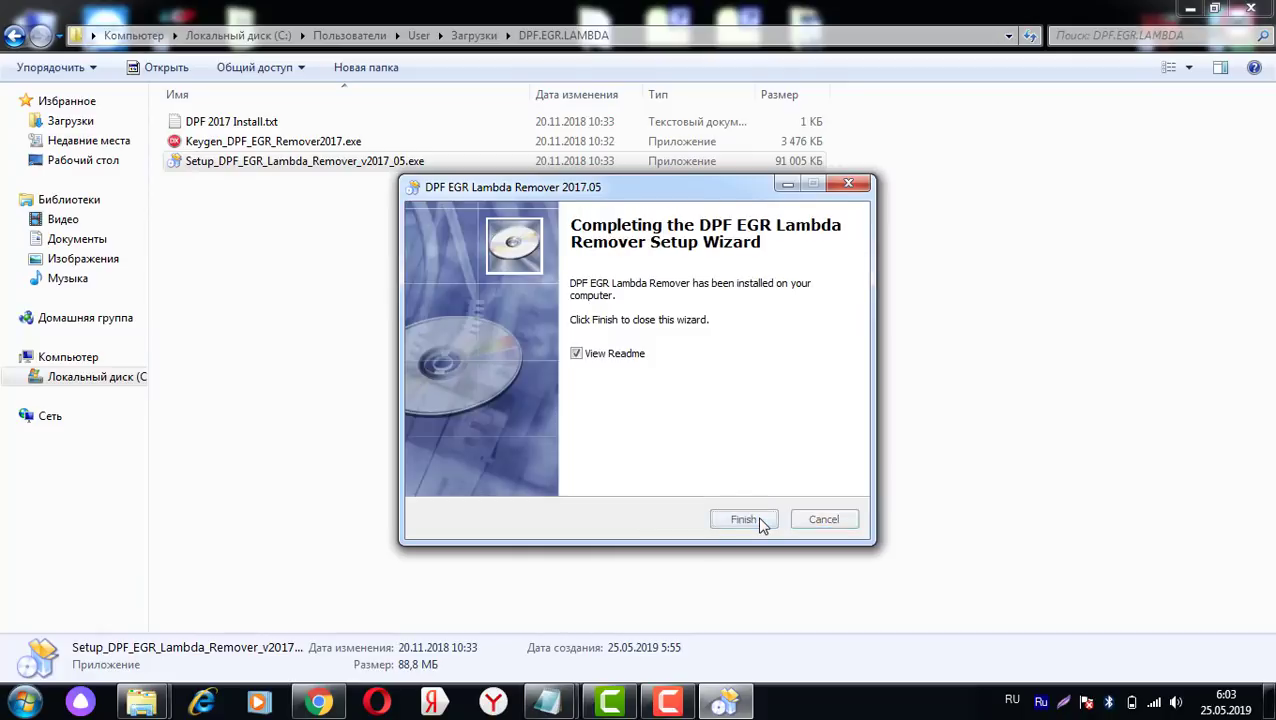
{"action": "left_click", "coordinate": [576, 354]}
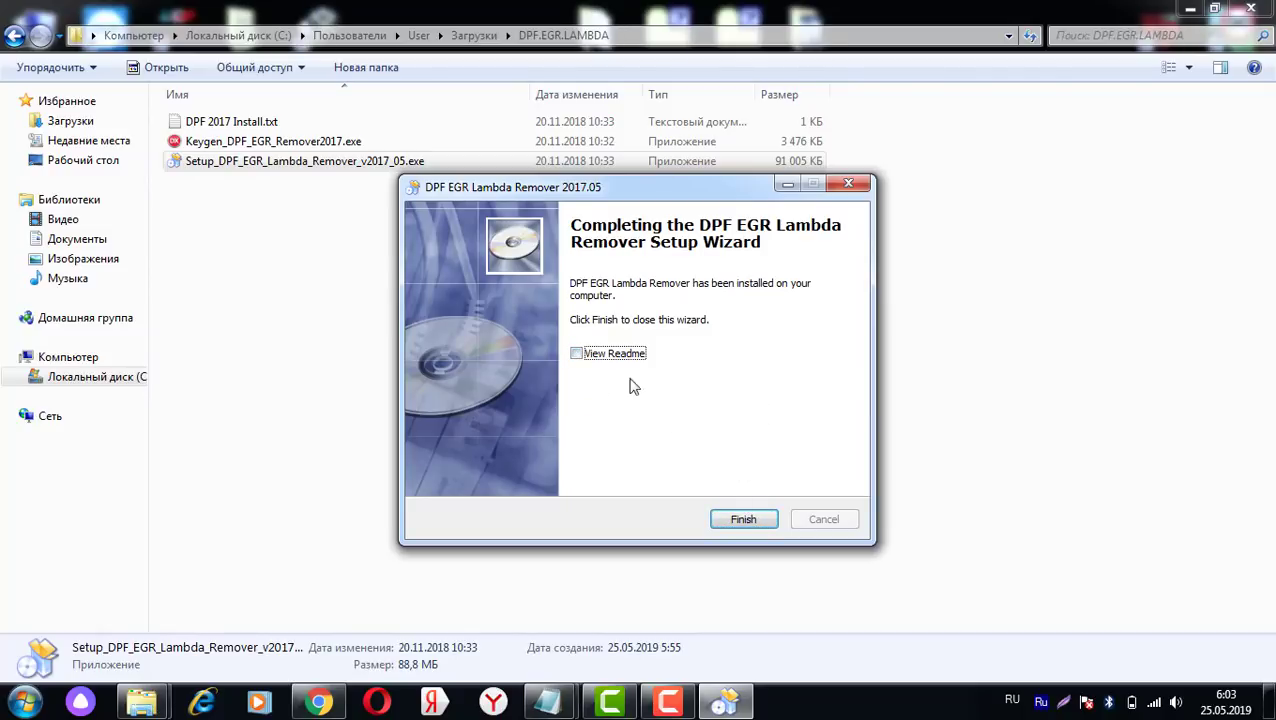
{"action": "left_click", "coordinate": [768, 522]}
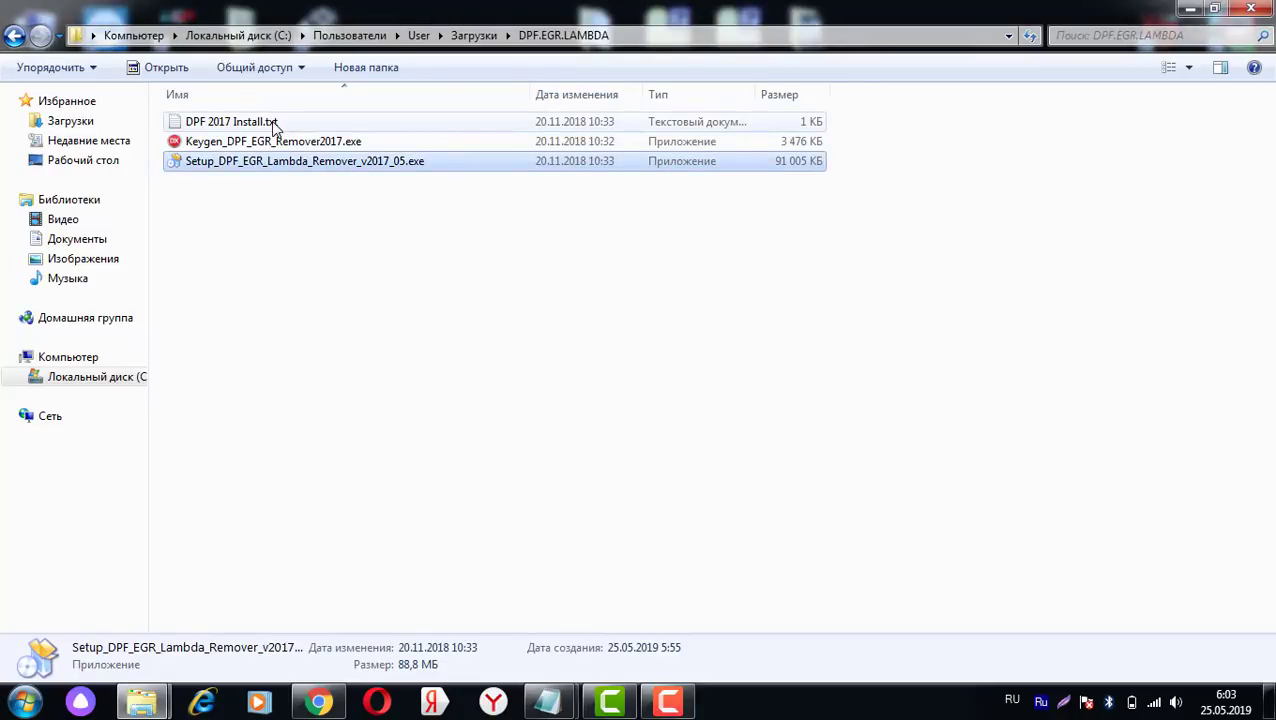
Step: Bring the install instructions back up and highlight step 3 about running a program from its desktop icon
{"action": "left_click", "coordinate": [545, 704]}
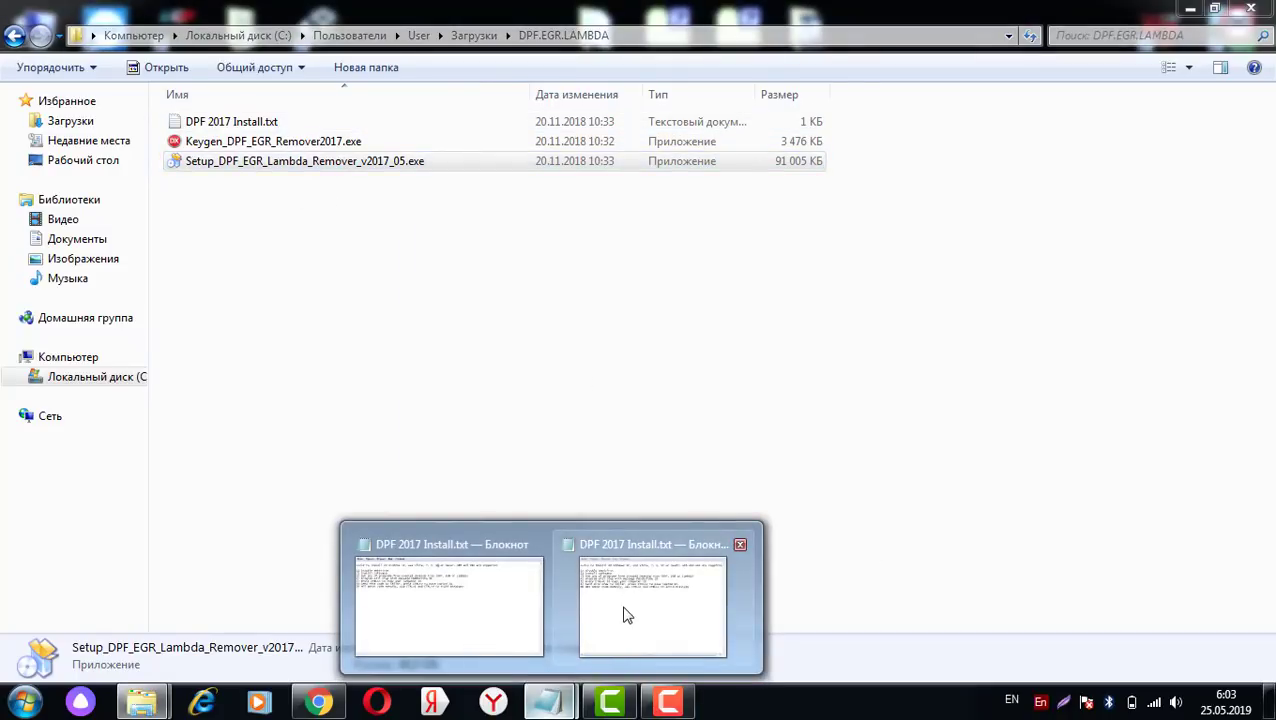
{"action": "left_click", "coordinate": [619, 601]}
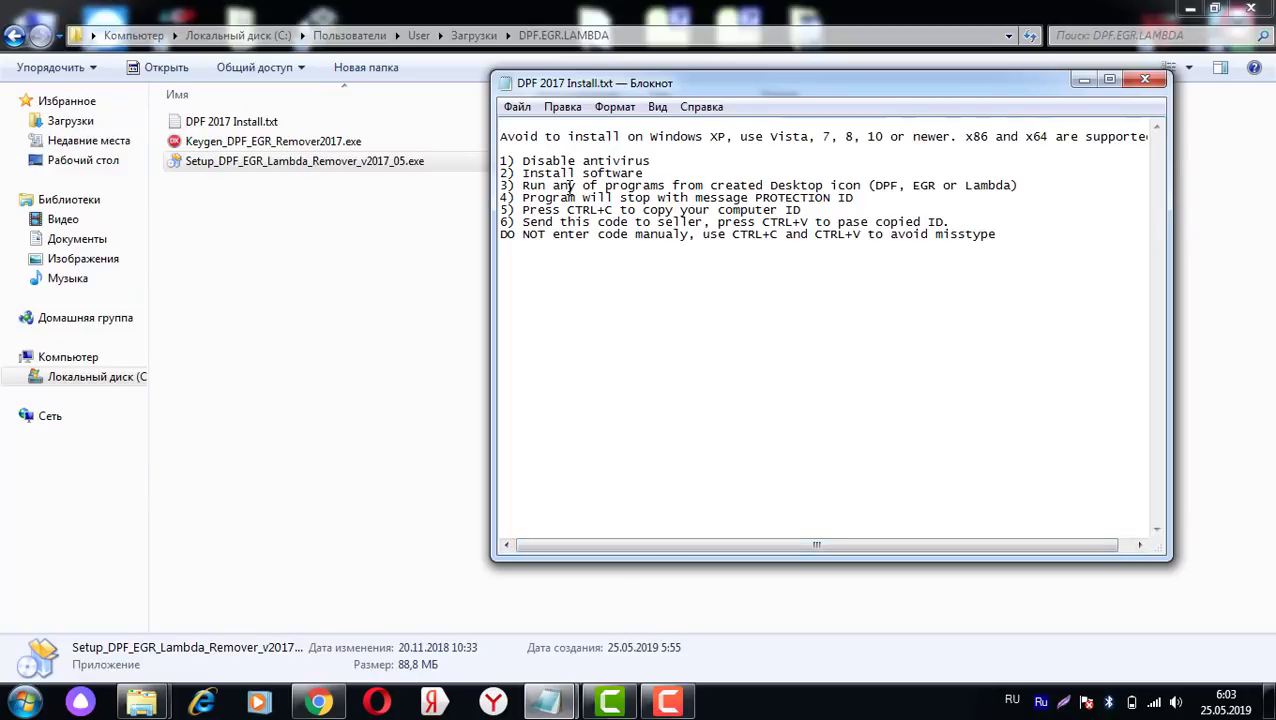
{"action": "left_click_drag", "start_coordinate": [567, 187], "coordinate": [777, 187]}
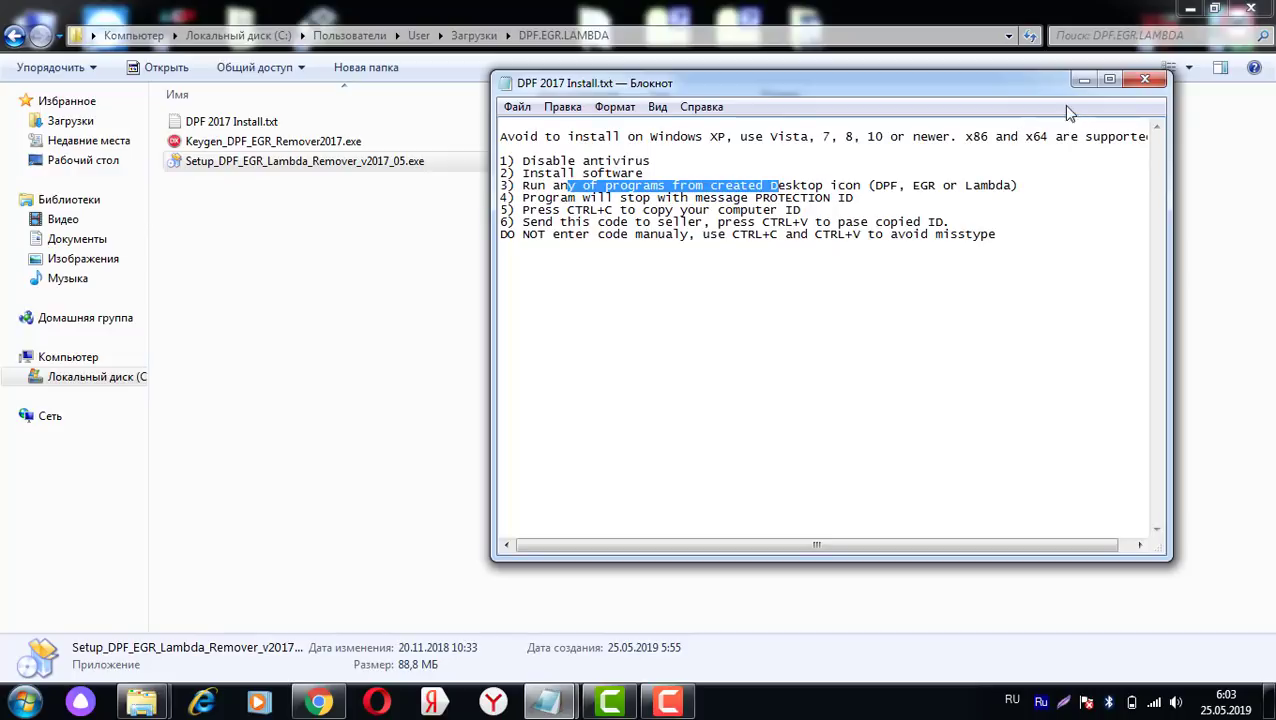
Step: Show the desktop, group the Lambda, DPF and EGR Remover shortcuts in one column, and move GrdDrivers, openport2 and ECU Flasher below WinOLS
{"action": "left_click", "coordinate": [1189, 10]}
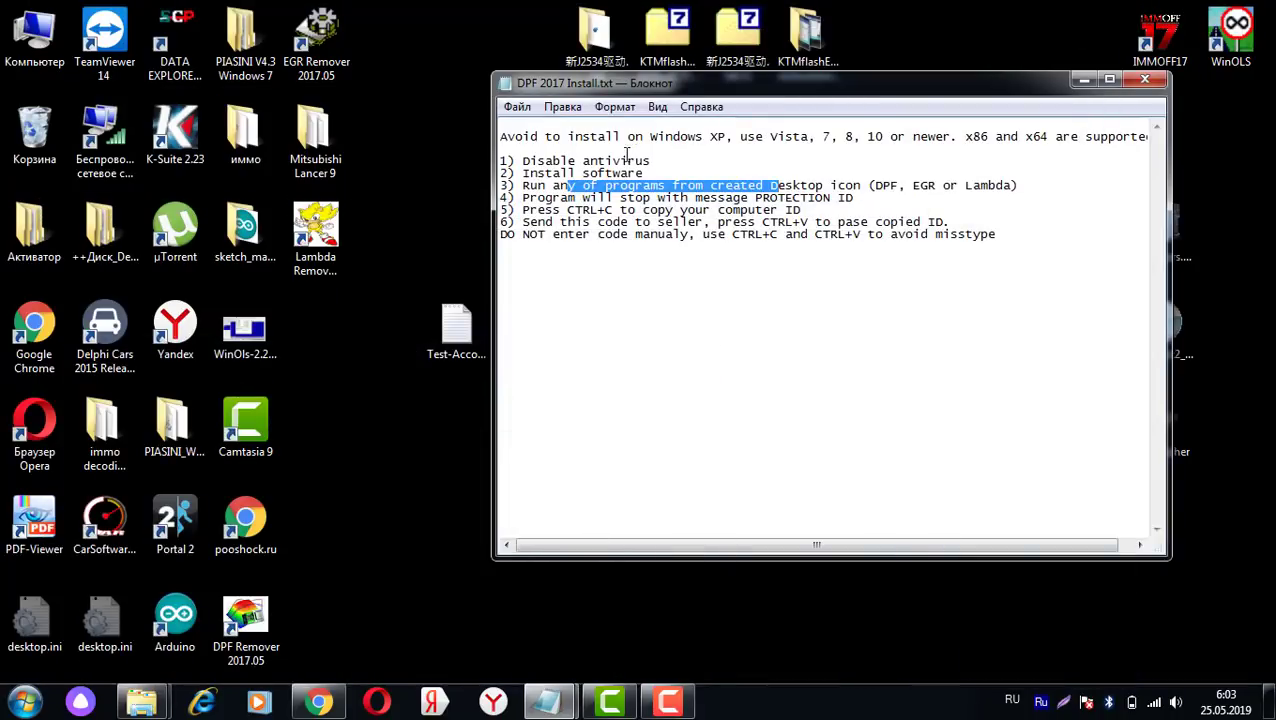
{"action": "left_click", "coordinate": [1084, 79]}
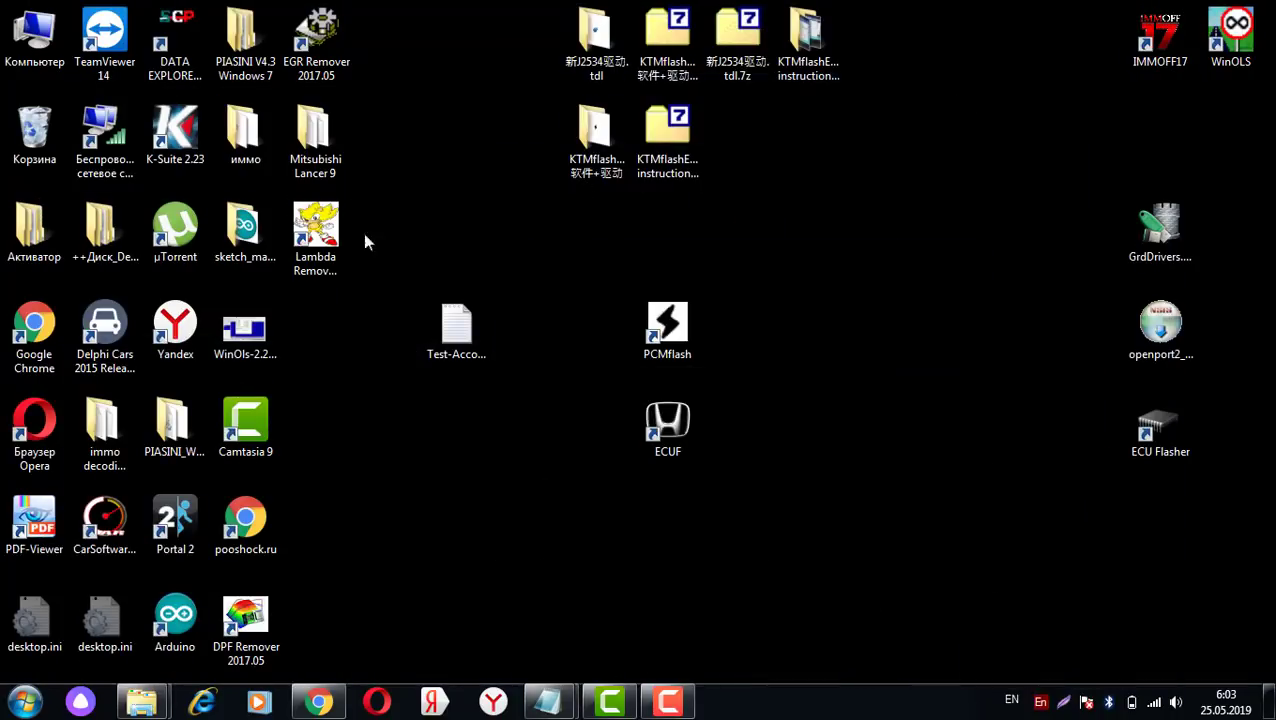
{"action": "left_click", "coordinate": [318, 235]}
{"action": "key", "text": "ctrl+c"}
{"action": "key", "text": "ctrl+v"}
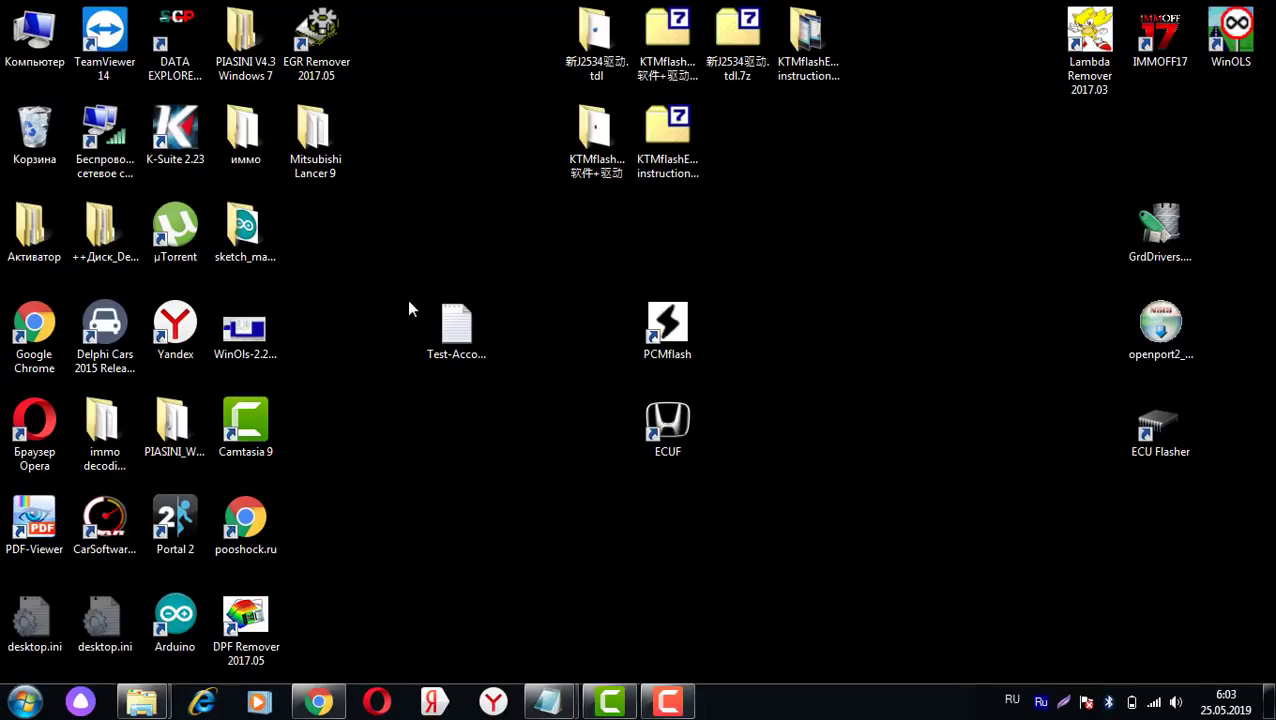
{"action": "left_click_drag", "start_coordinate": [245, 625], "coordinate": [1090, 140]}
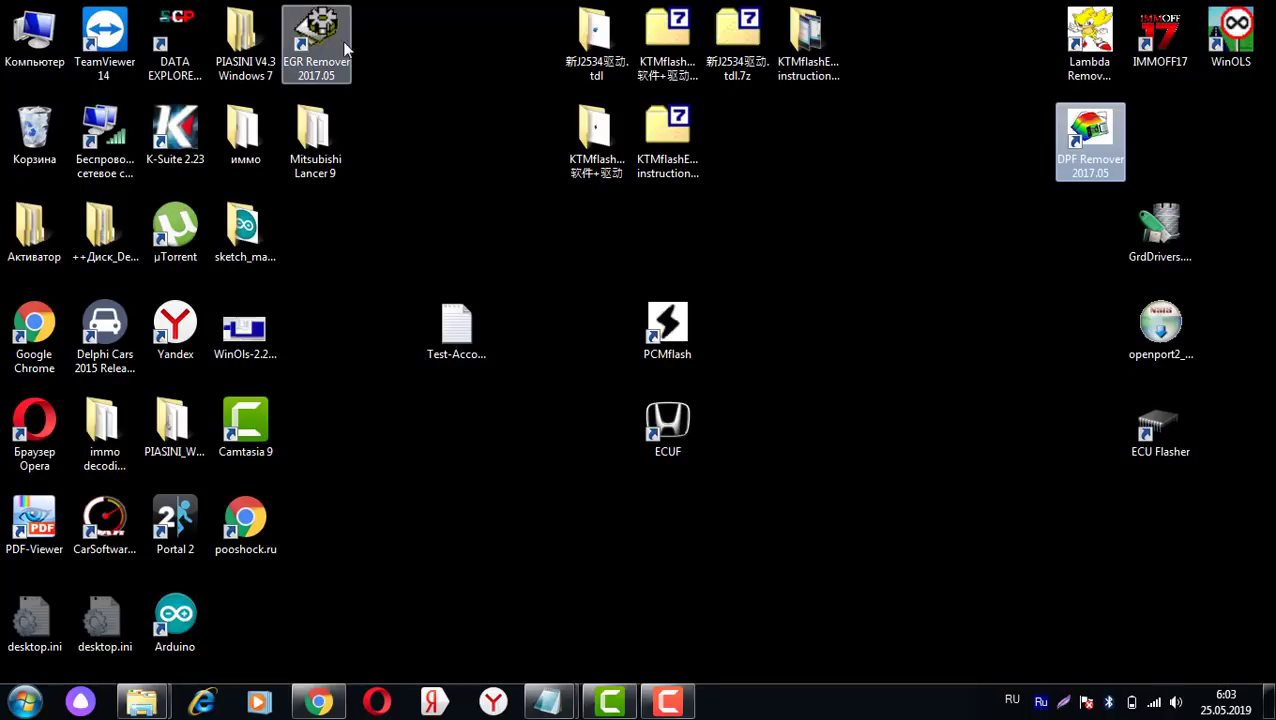
{"action": "left_click_drag", "start_coordinate": [342, 41], "coordinate": [1087, 226]}
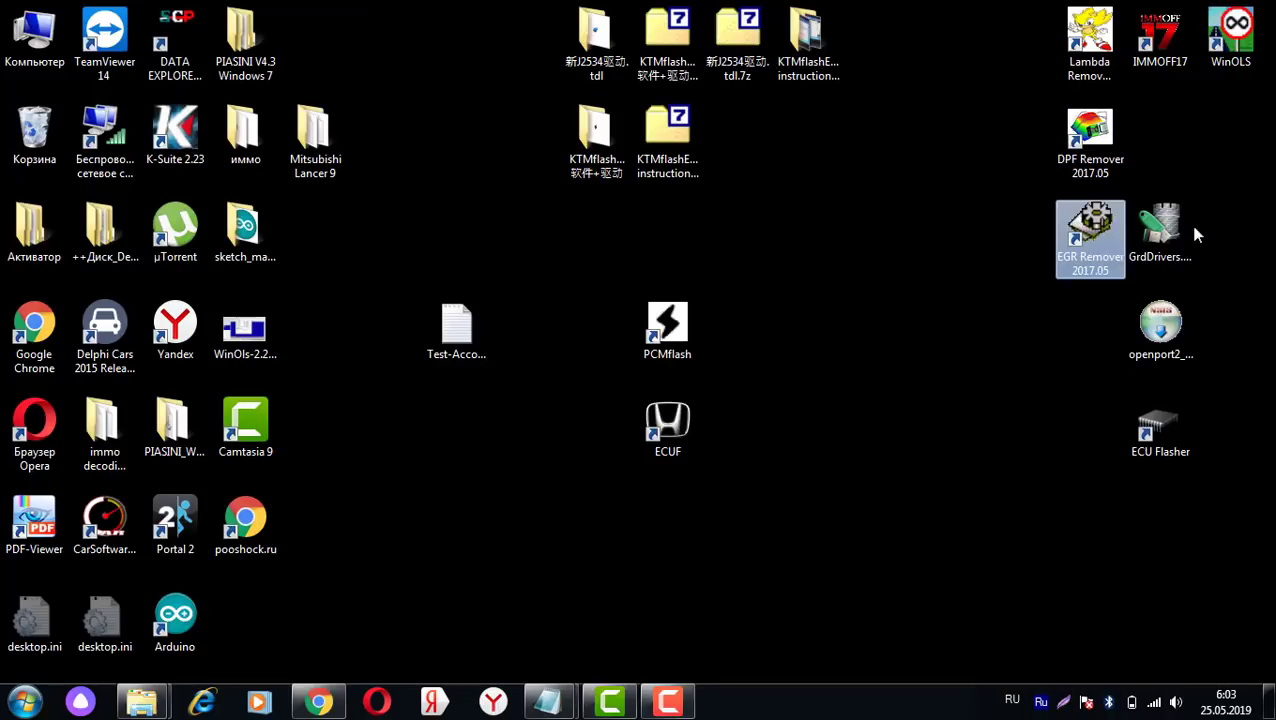
{"action": "left_click_drag", "start_coordinate": [1228, 188], "coordinate": [1230, 526]}
{"action": "left_click", "coordinate": [1080, 330]}
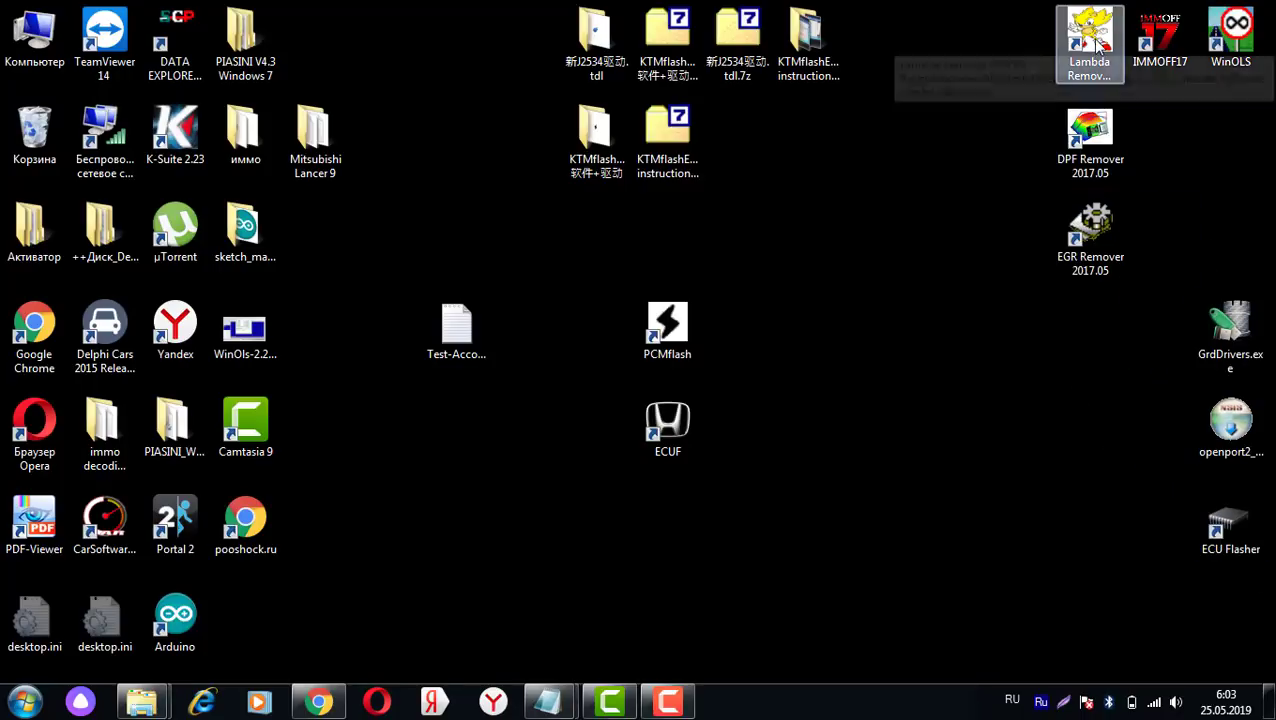
Step: Launch DPF Remover 2017.05 and check the install instructions for copying the computer ID, closing that notes window
{"action": "double_click", "coordinate": [1097, 138]}
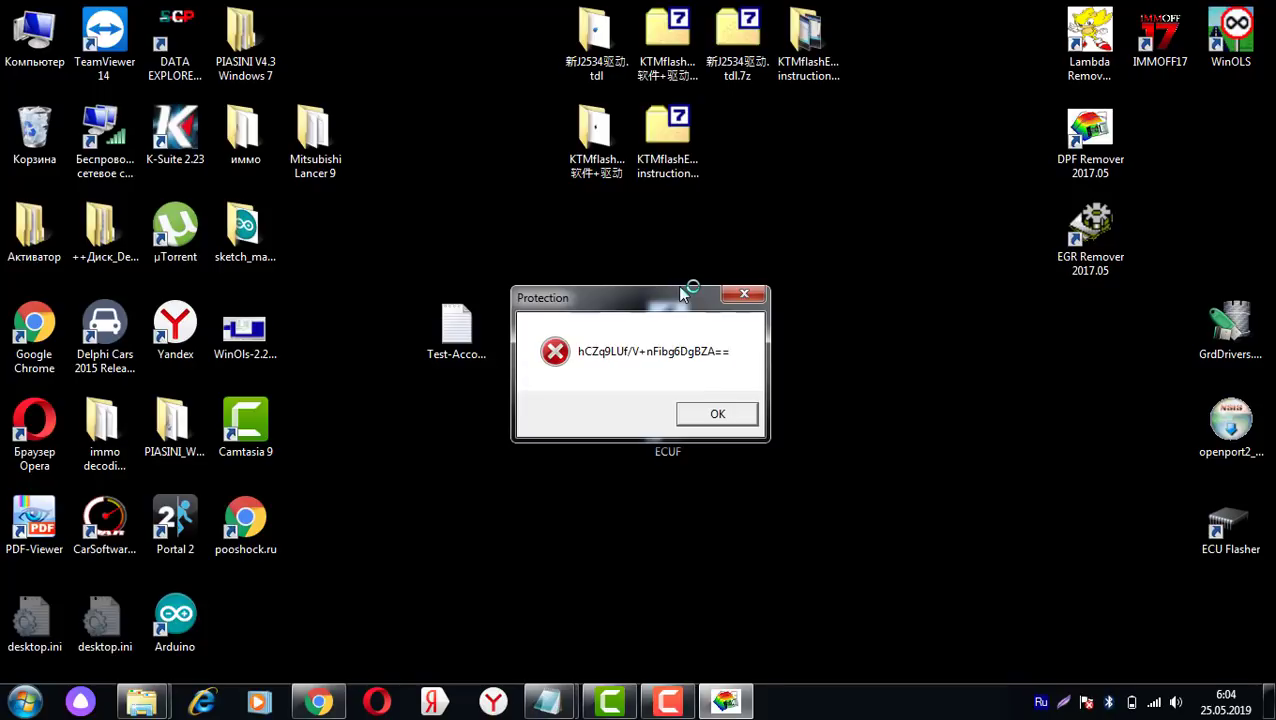
{"action": "left_click", "coordinate": [548, 700]}
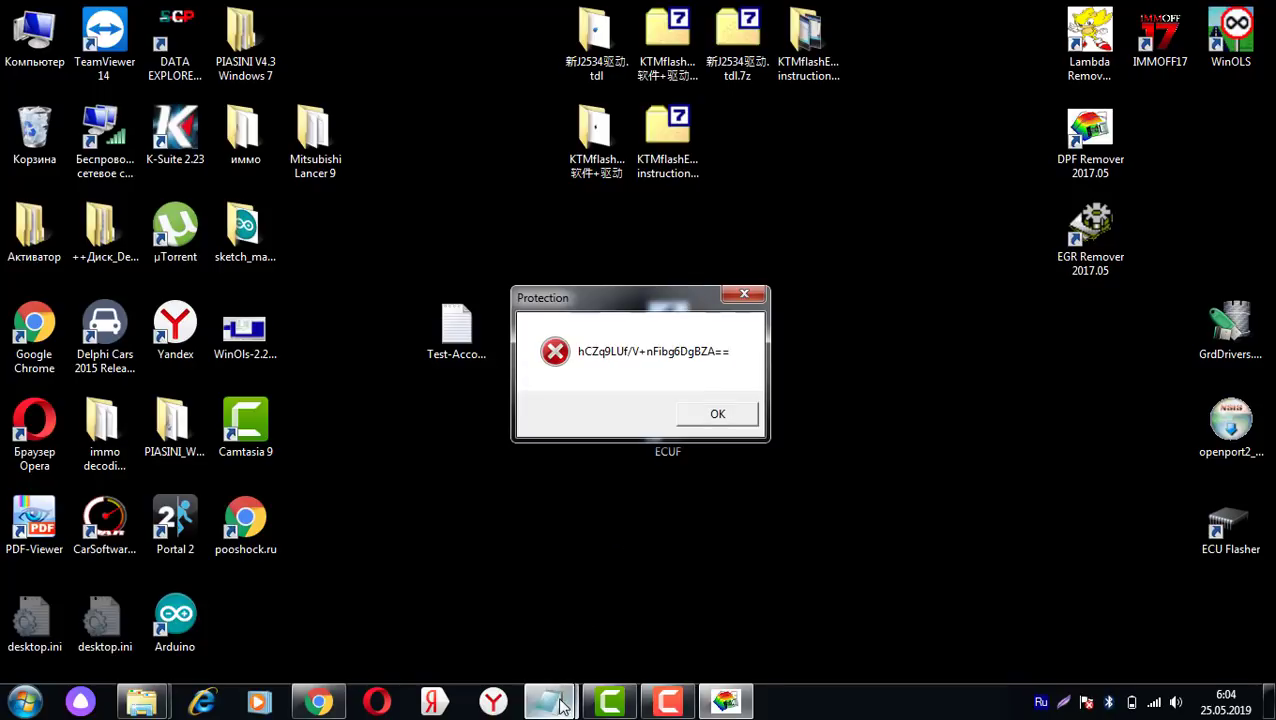
{"action": "left_click", "coordinate": [616, 625]}
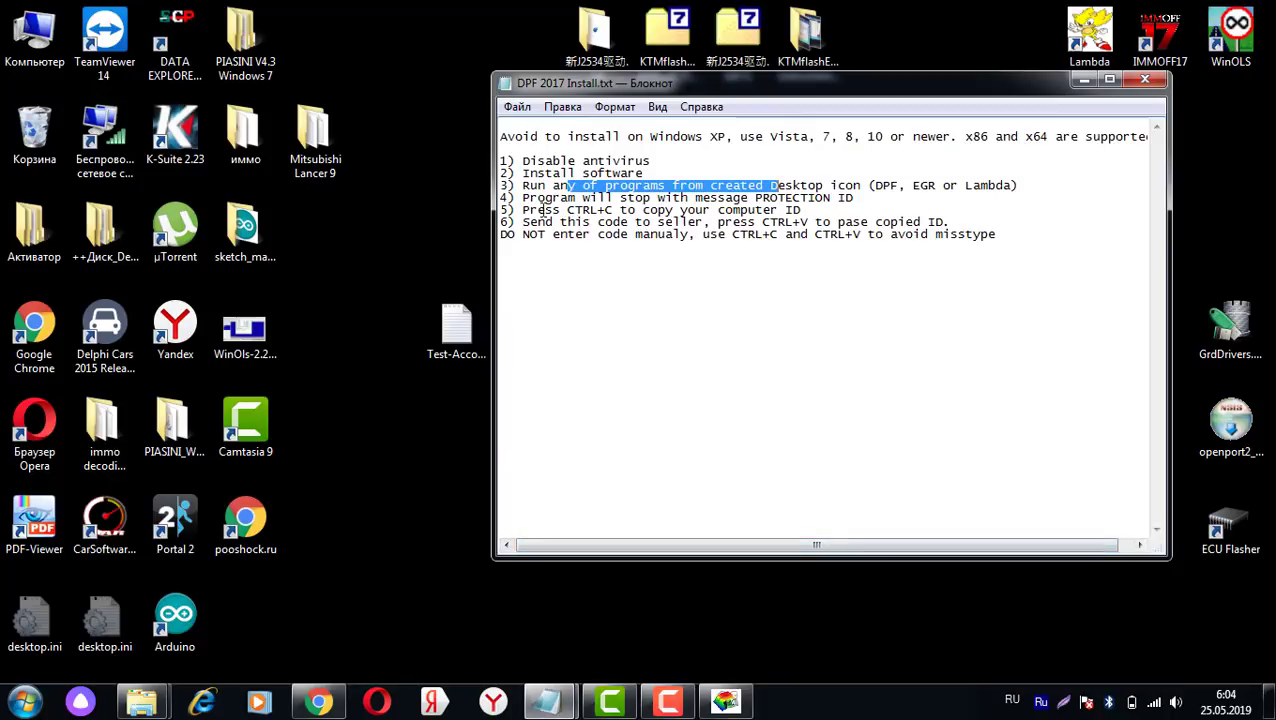
{"action": "left_click_drag", "start_coordinate": [569, 210], "coordinate": [812, 210]}
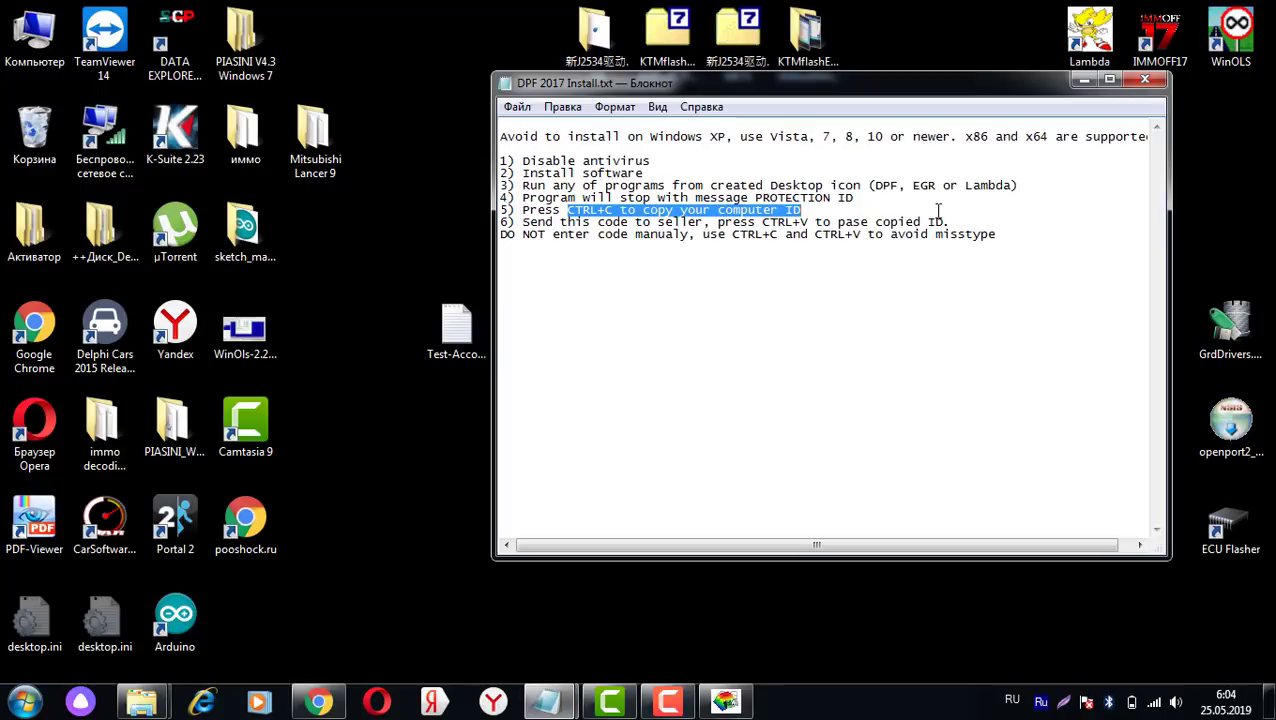
{"action": "left_click", "coordinate": [1145, 79]}
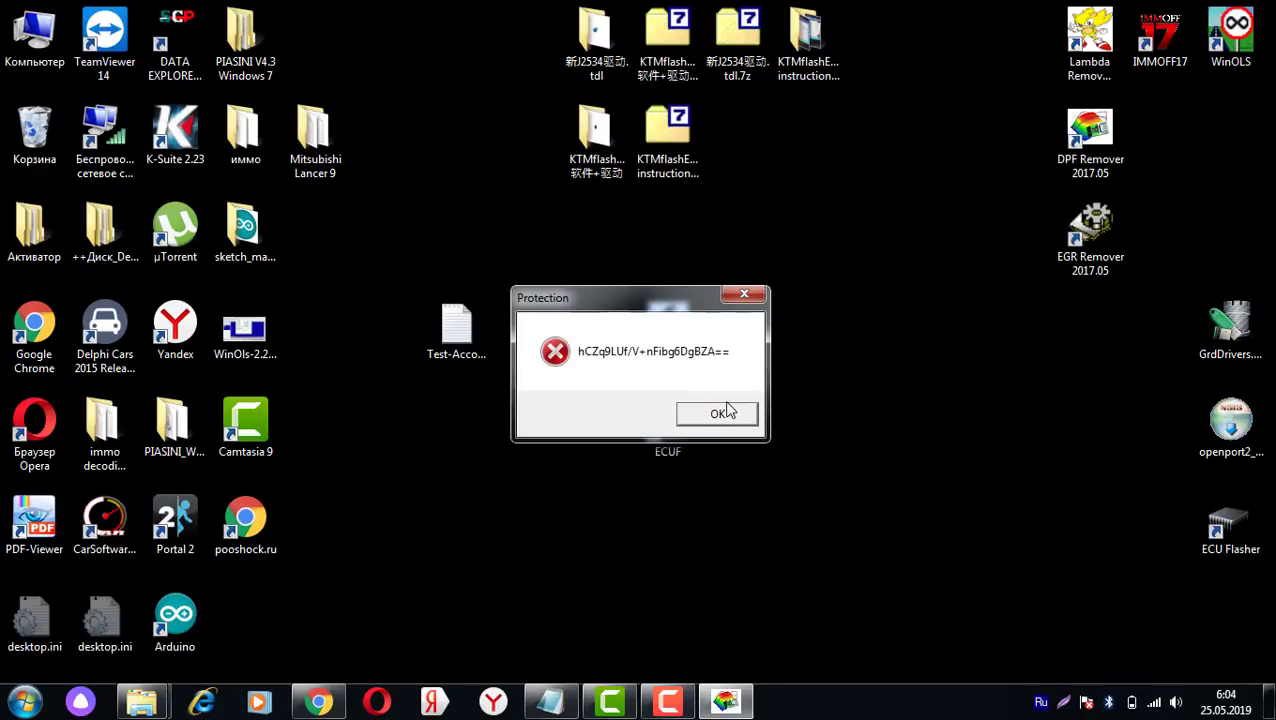
Step: Copy the Protection message's contents and paste them below the instructions in the other open DPF 2017 Install.txt window
{"action": "key", "text": "ctrl+c"}
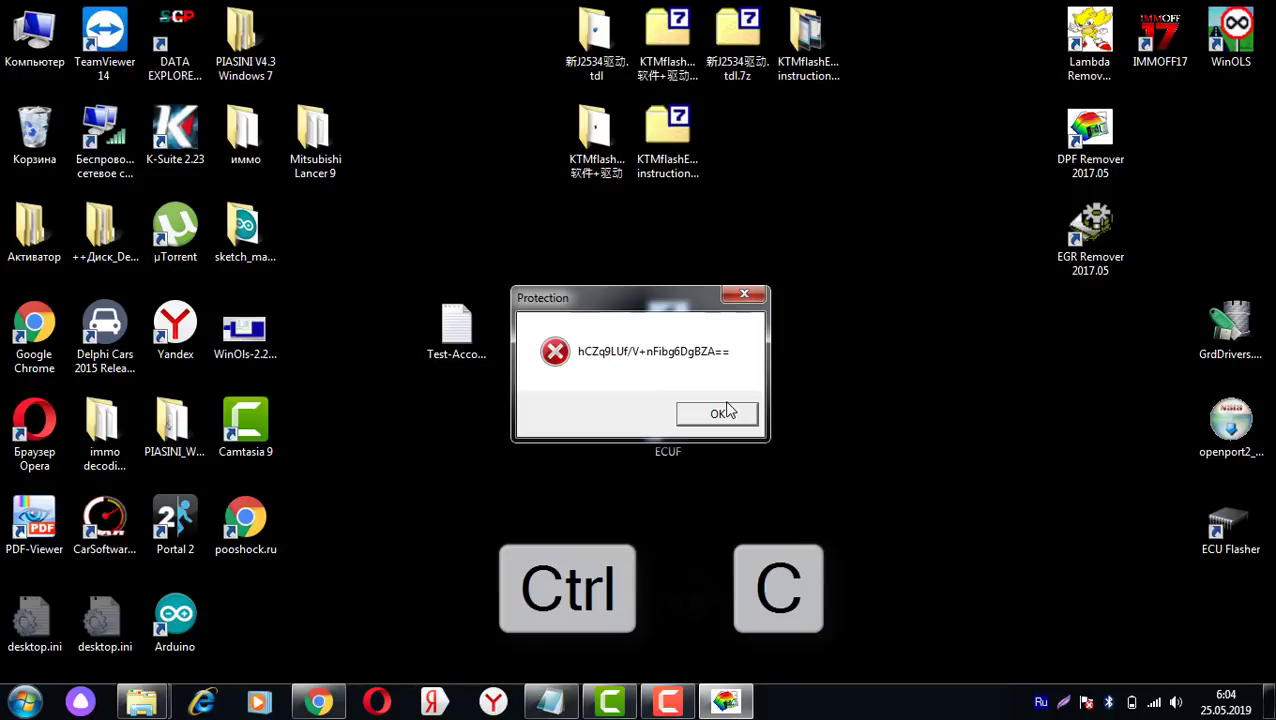
{"action": "left_click", "coordinate": [549, 701]}
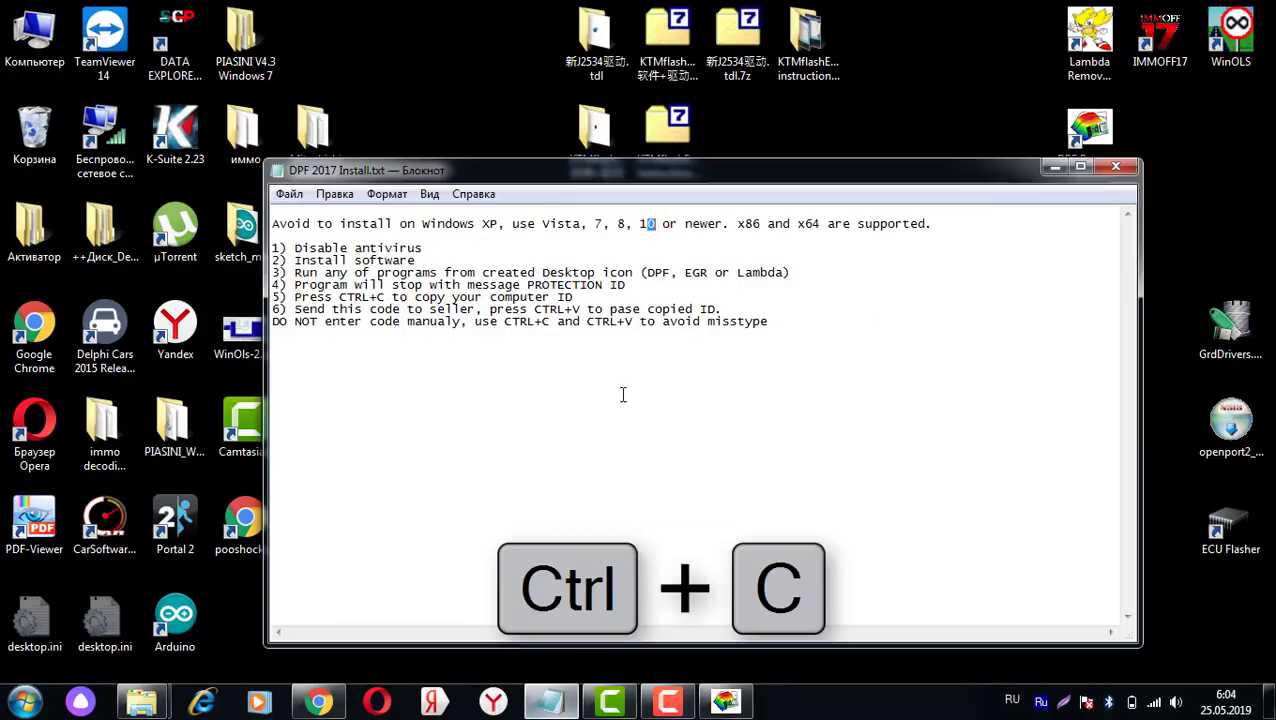
{"action": "left_click", "coordinate": [802, 326]}
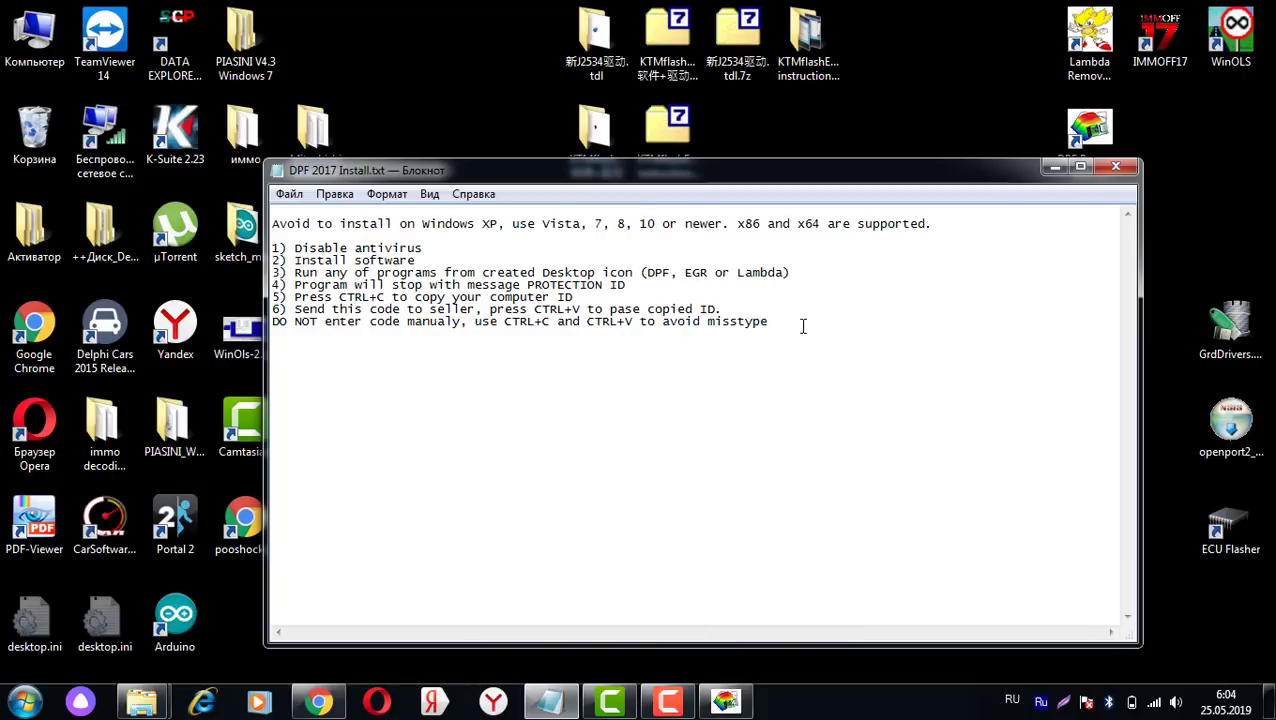
{"action": "key", "text": "ctrl+v"}
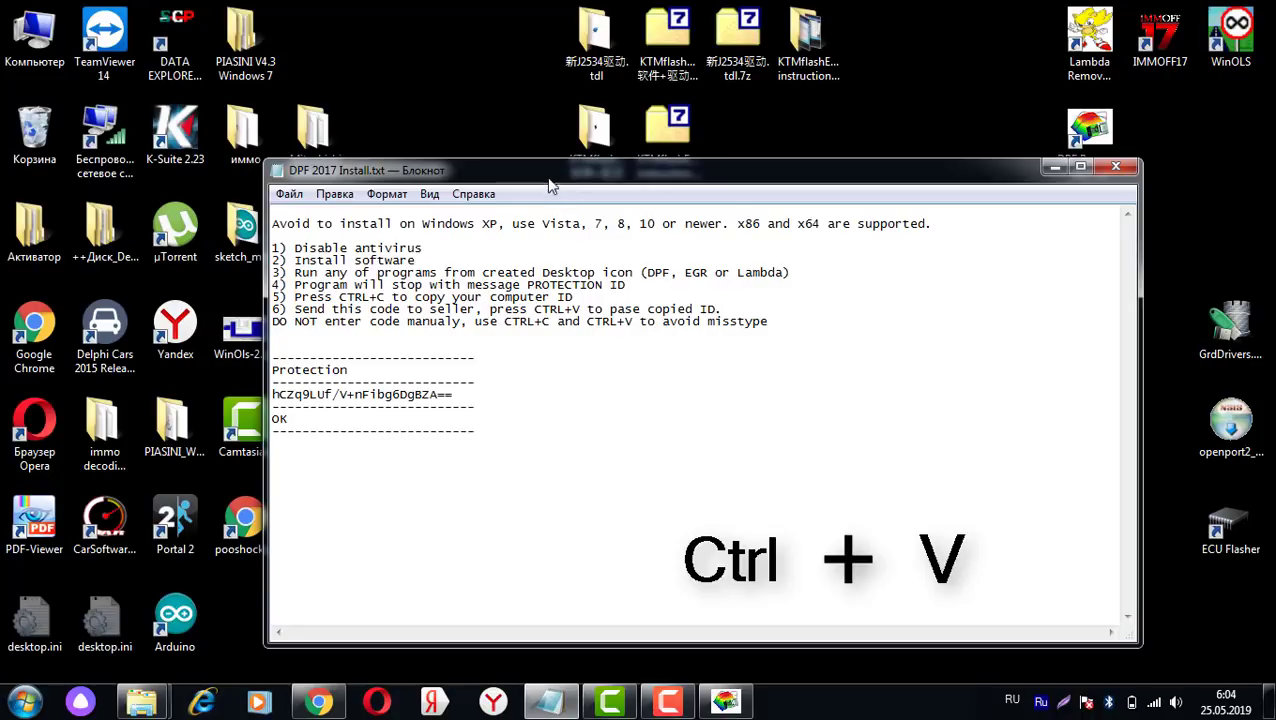
Step: Reposition the notes window and copy only the computer ID from the pasted Protection message
{"action": "left_click_drag", "start_coordinate": [546, 175], "coordinate": [625, 165]}
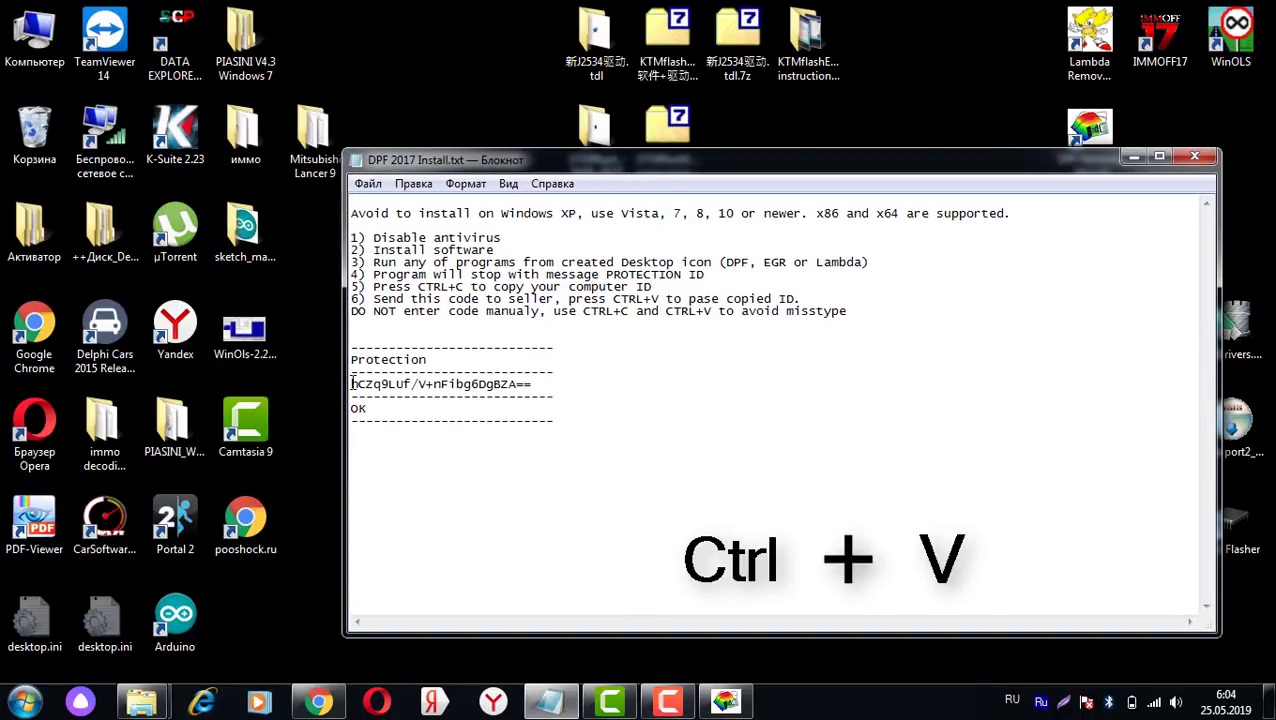
{"action": "left_click_drag", "start_coordinate": [352, 384], "coordinate": [534, 385]}
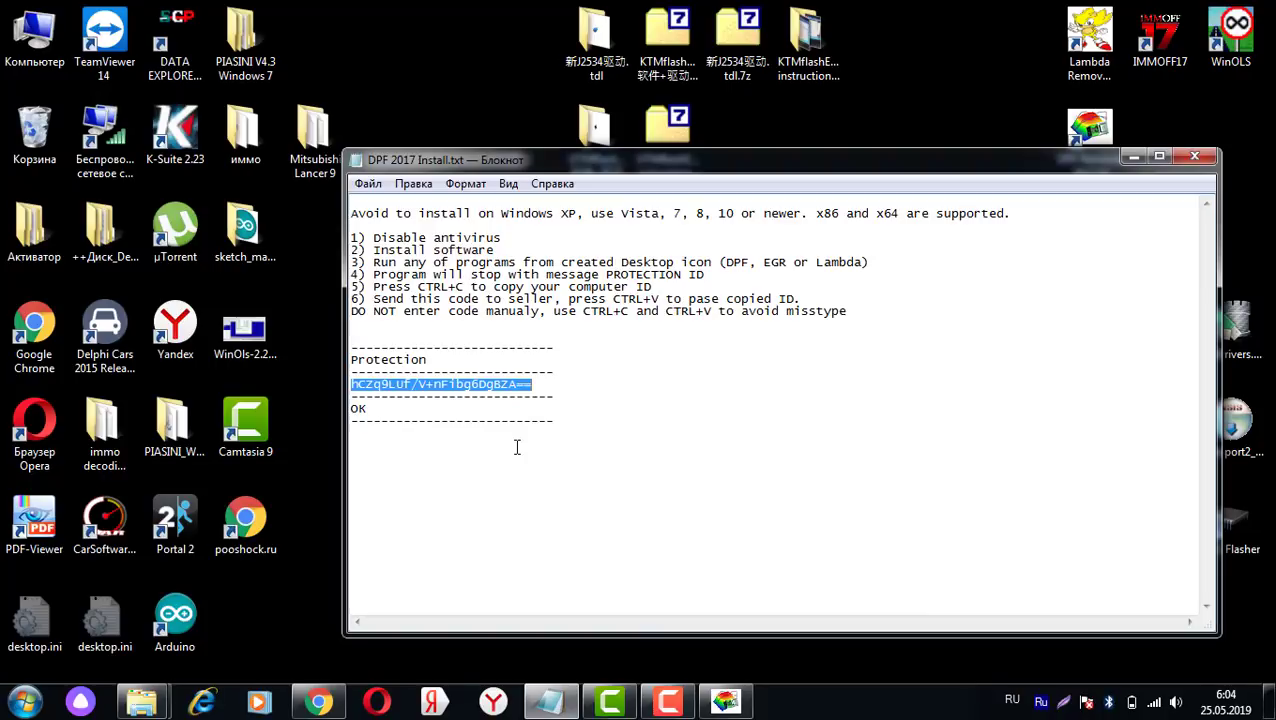
{"action": "key", "text": "ctrl+c"}
{"action": "left_click", "coordinate": [432, 475]}
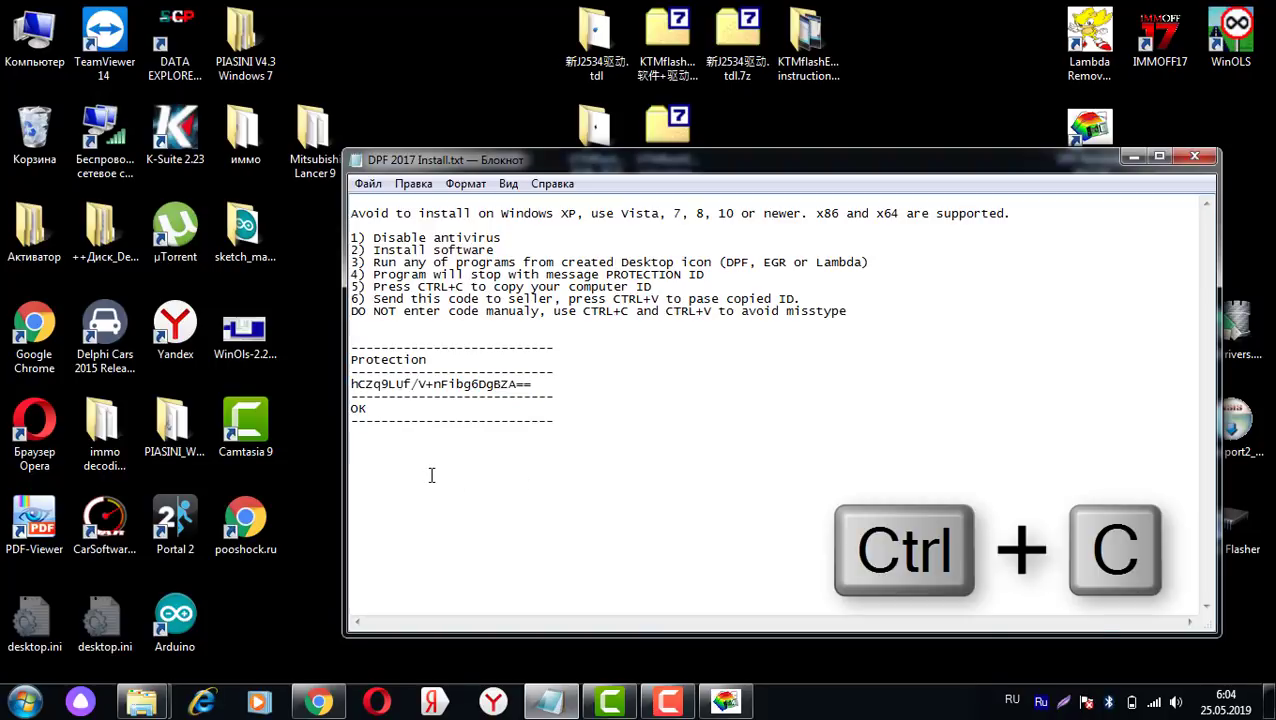
{"action": "key", "text": "ctrl+v"}
{"action": "key", "text": "ctrl+v"}
{"action": "key", "text": "ctrl+v"}
{"action": "key", "text": "ctrl+v"}
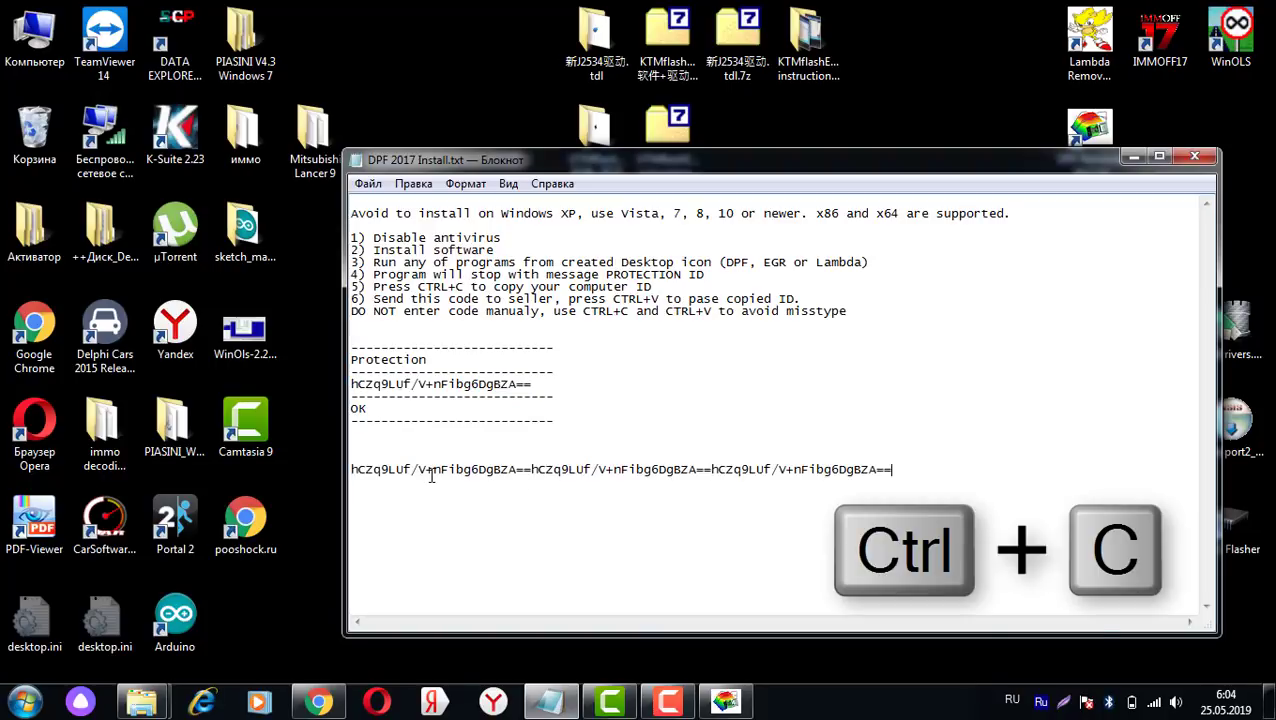
{"action": "key", "text": "BackSpace"}
{"action": "key", "text": "BackSpace"}
{"action": "key", "text": "BackSpace"}
{"action": "key", "text": "BackSpace"}
{"action": "key", "text": "BackSpace"}
{"action": "key", "text": "BackSpace"}
{"action": "key", "text": "BackSpace"}
{"action": "key", "text": "BackSpace"}
{"action": "key", "text": "BackSpace"}
{"action": "key", "text": "BackSpace"}
{"action": "key", "text": "BackSpace"}
{"action": "key", "text": "BackSpace"}
{"action": "key", "text": "BackSpace"}
{"action": "key", "text": "BackSpace"}
{"action": "key", "text": "BackSpace"}
{"action": "key", "text": "BackSpace"}
{"action": "key", "text": "BackSpace"}
{"action": "key", "text": "BackSpace"}
{"action": "key", "text": "BackSpace"}
{"action": "key", "text": "BackSpace"}
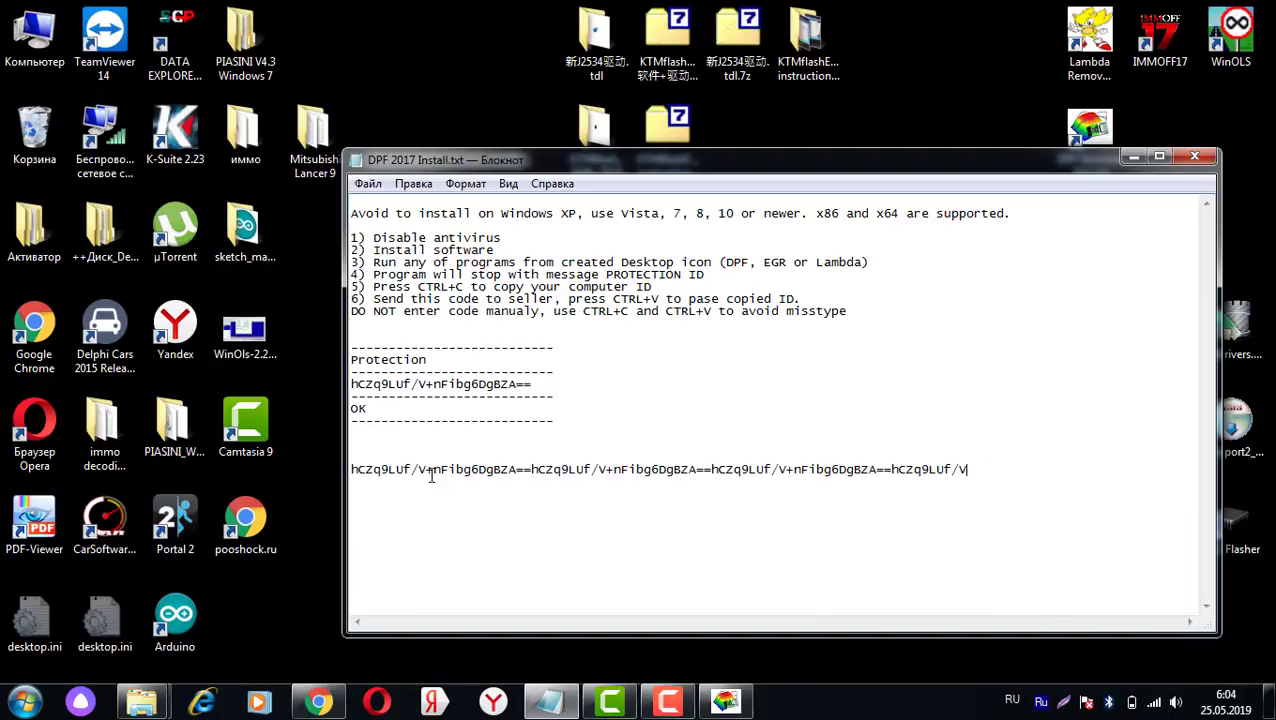
{"action": "key", "text": "BackSpace"}
{"action": "key", "text": "BackSpace"}
{"action": "key", "text": "BackSpace"}
{"action": "key", "text": "BackSpace"}
{"action": "key", "text": "BackSpace"}
{"action": "key", "text": "BackSpace"}
{"action": "key", "text": "BackSpace"}
{"action": "key", "text": "BackSpace"}
{"action": "key", "text": "BackSpace"}
{"action": "key", "text": "BackSpace"}
{"action": "key", "text": "BackSpace"}
{"action": "key", "text": "BackSpace"}
{"action": "key", "text": "BackSpace"}
{"action": "key", "text": "BackSpace"}
{"action": "key", "text": "BackSpace"}
{"action": "key", "text": "BackSpace"}
{"action": "key", "text": "BackSpace"}
{"action": "key", "text": "BackSpace"}
{"action": "key", "text": "BackSpace"}
{"action": "key", "text": "BackSpace"}
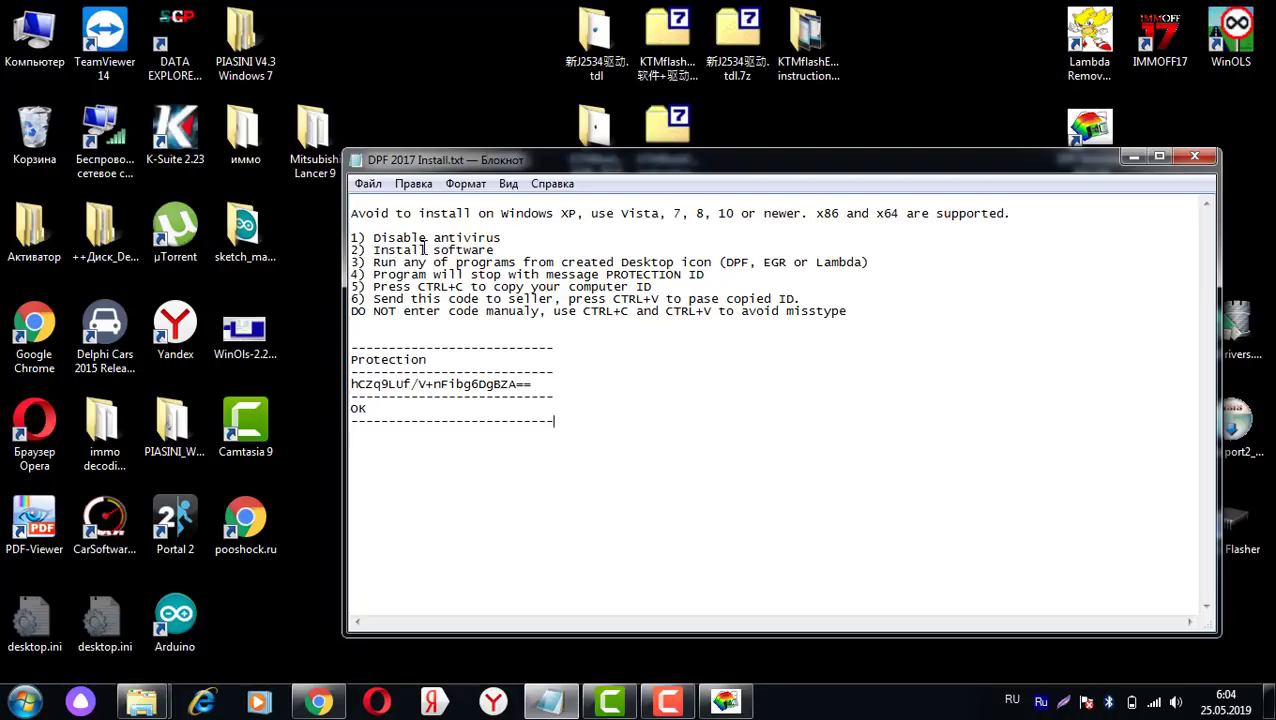
Step: Paste the copied computer ID once on its own line below the Protection message text
{"action": "left_click", "coordinate": [411, 420]}
{"action": "left_click", "coordinate": [378, 453]}
{"action": "key", "text": "ctrl+v"}
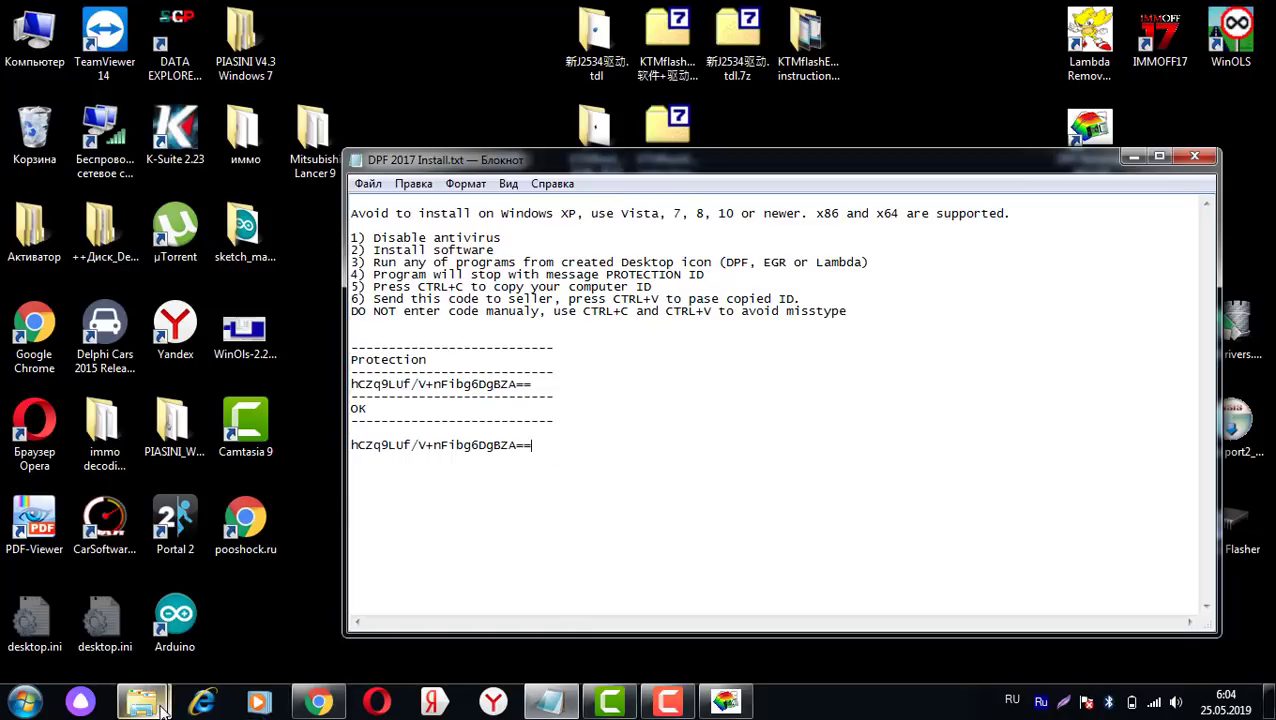
Step: Switch back to the DPF.EGR.LAMBDA folder and run Keygen_DPF_EGR_Remover2017.exe
{"action": "mouse_move", "coordinate": [141, 700]}
{"action": "left_click", "coordinate": [330, 604]}
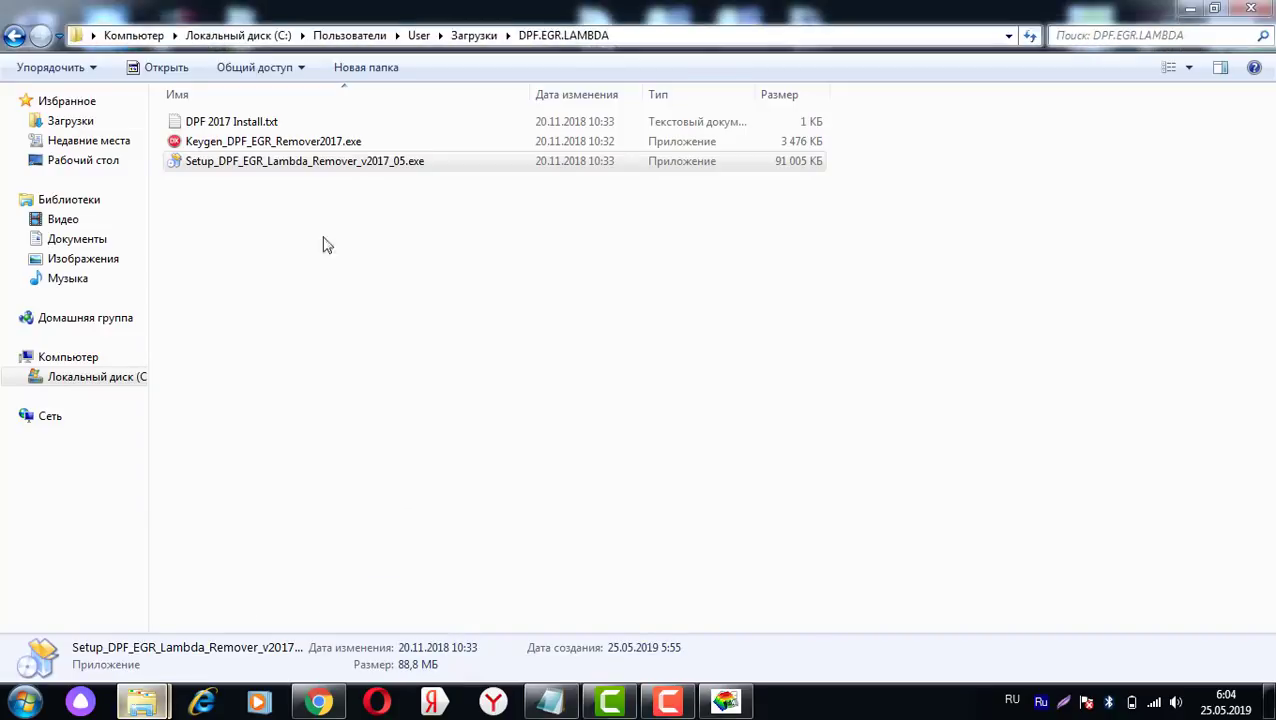
{"action": "double_click", "coordinate": [296, 145]}
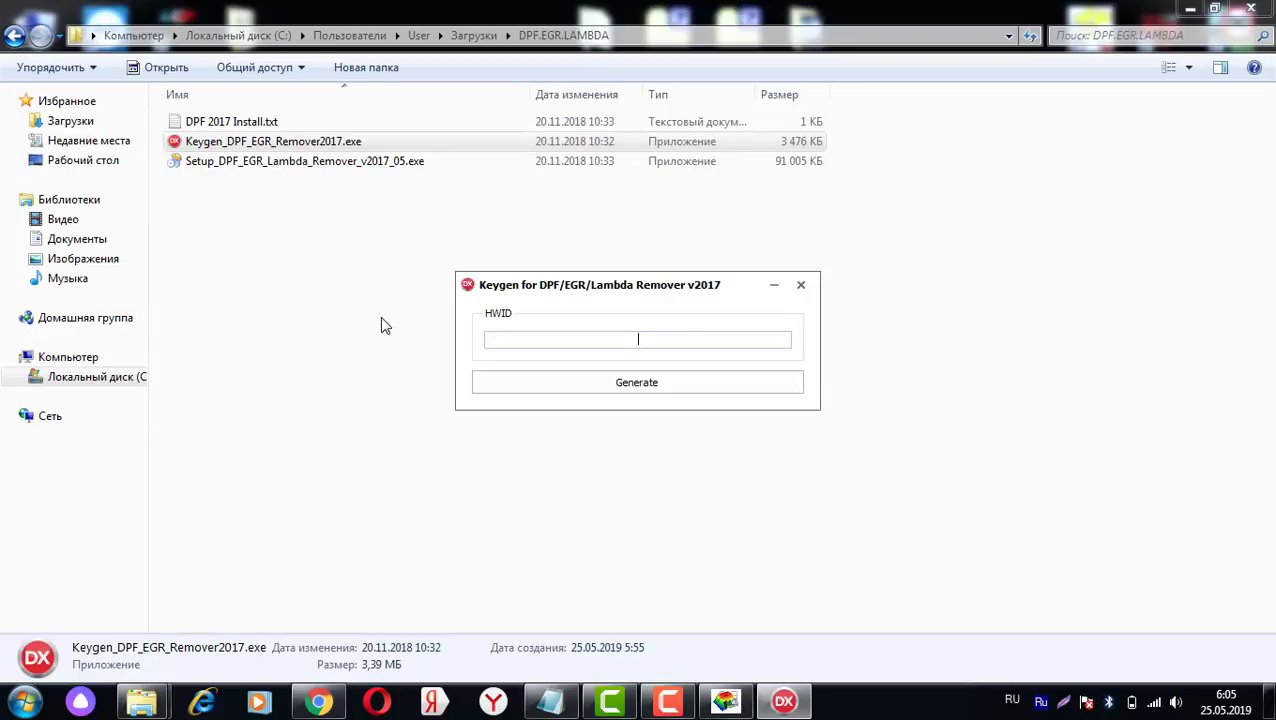
Step: Generate a license key from the copied computer ID, save it as code.key on the desktop, and close the key generator
{"action": "key", "text": "ctrl+v"}
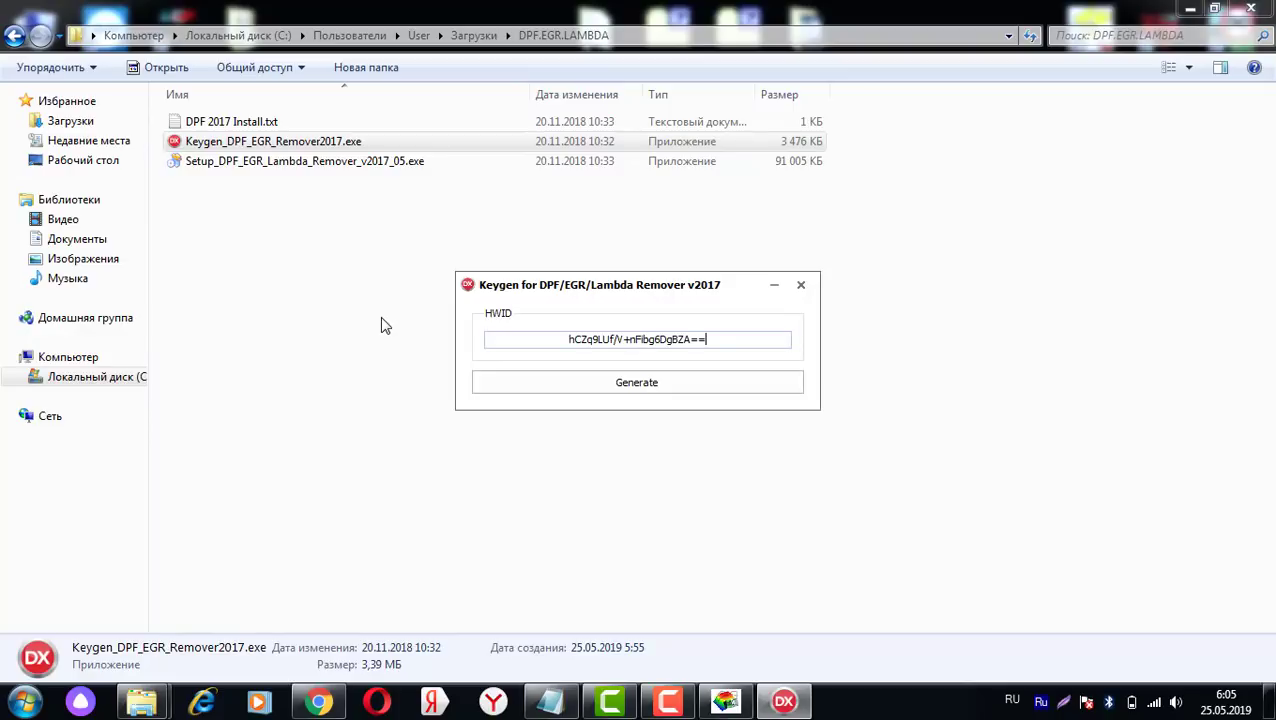
{"action": "left_click", "coordinate": [638, 387]}
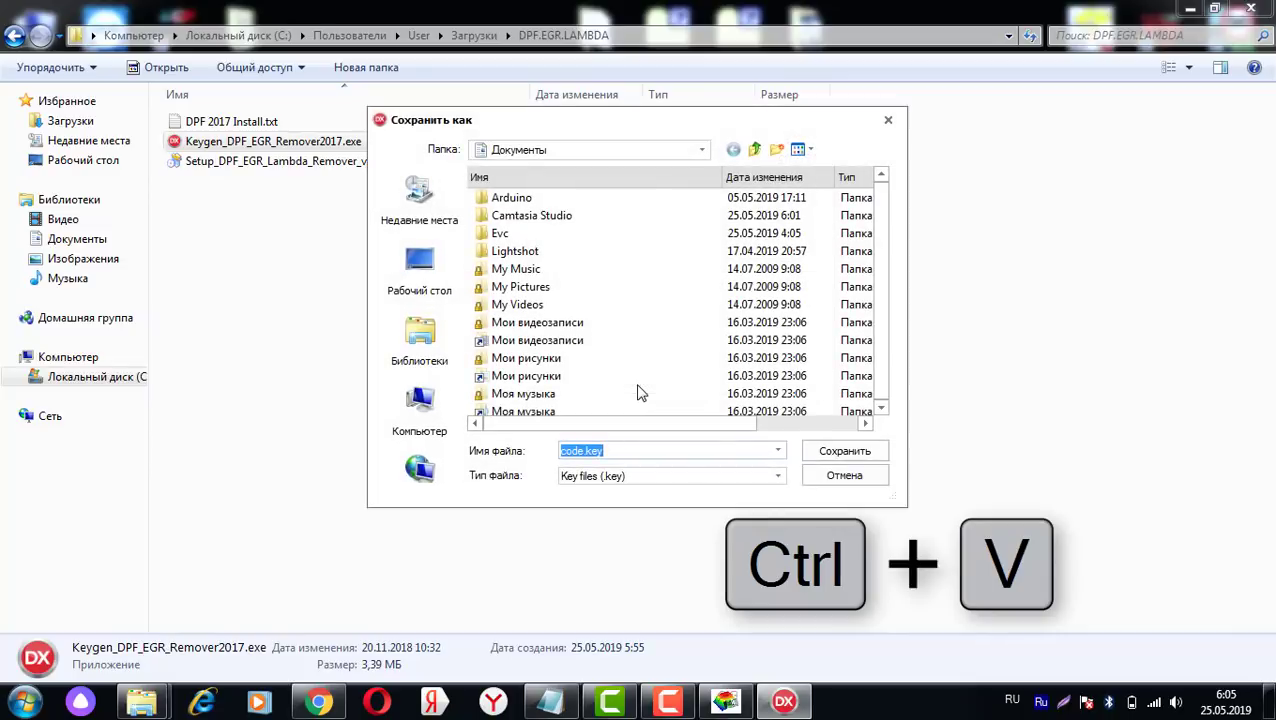
{"action": "left_click", "coordinate": [426, 268]}
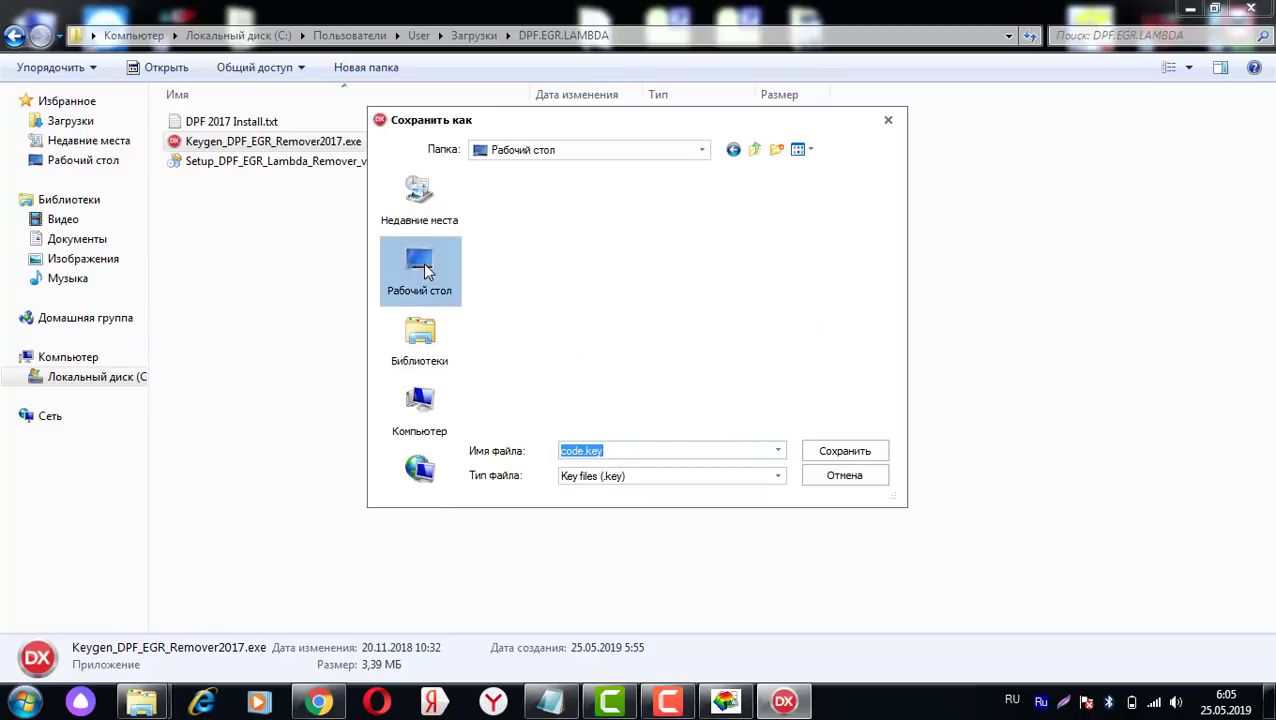
{"action": "left_click", "coordinate": [838, 455]}
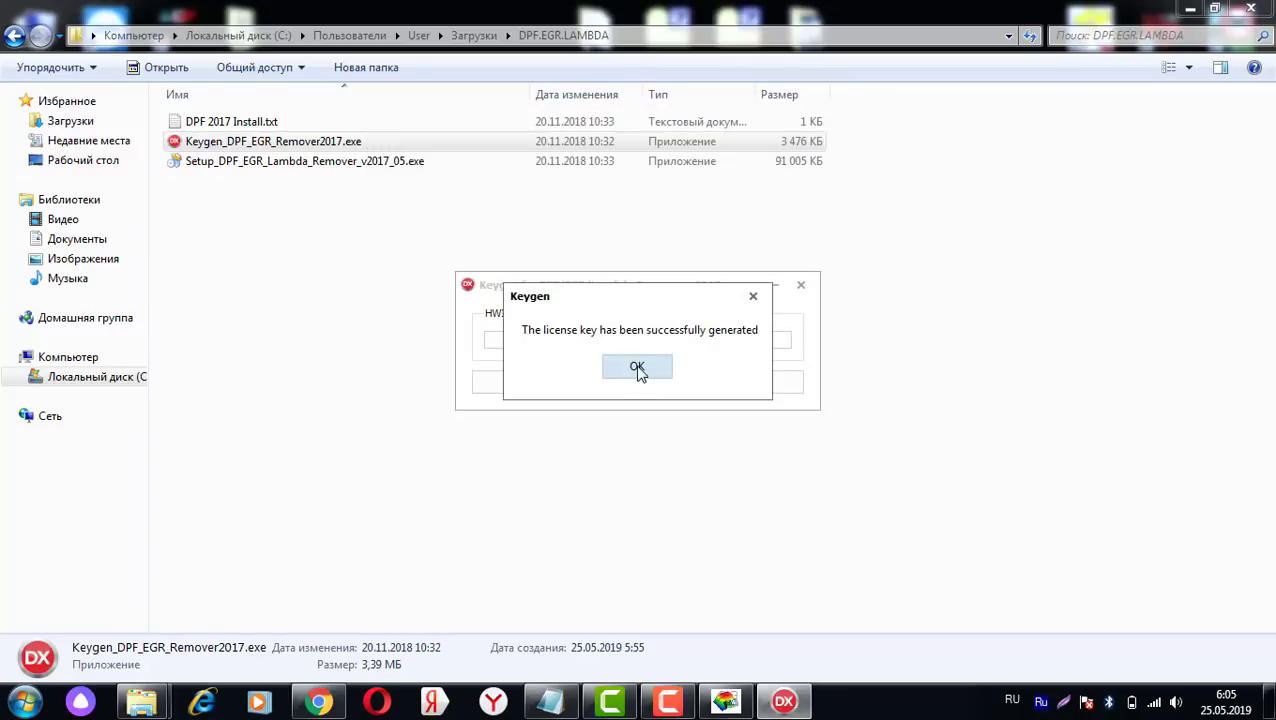
{"action": "left_click", "coordinate": [638, 371]}
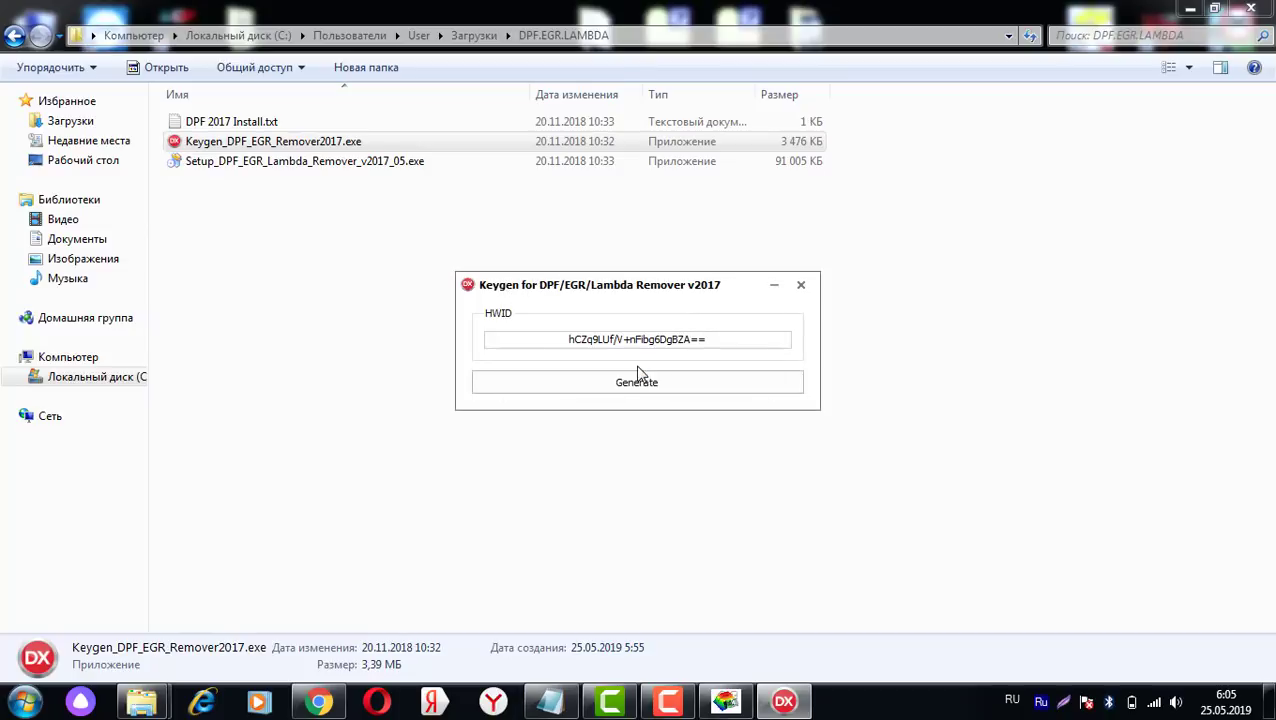
{"action": "left_click", "coordinate": [801, 286]}
Step: Review the instructions in DPF 2017 Install.txt, close that copy, and minimize the DPF.EGR.LAMBDA folder
{"action": "double_click", "coordinate": [230, 122]}
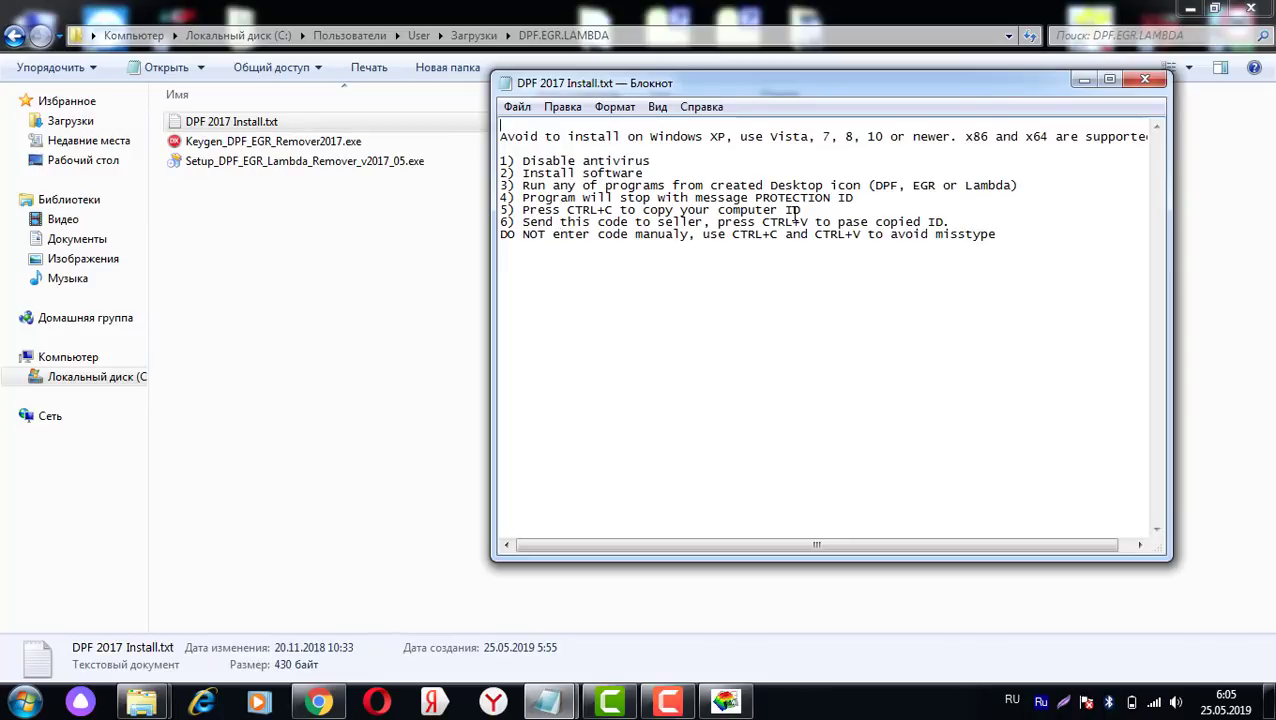
{"action": "left_click", "coordinate": [1144, 82]}
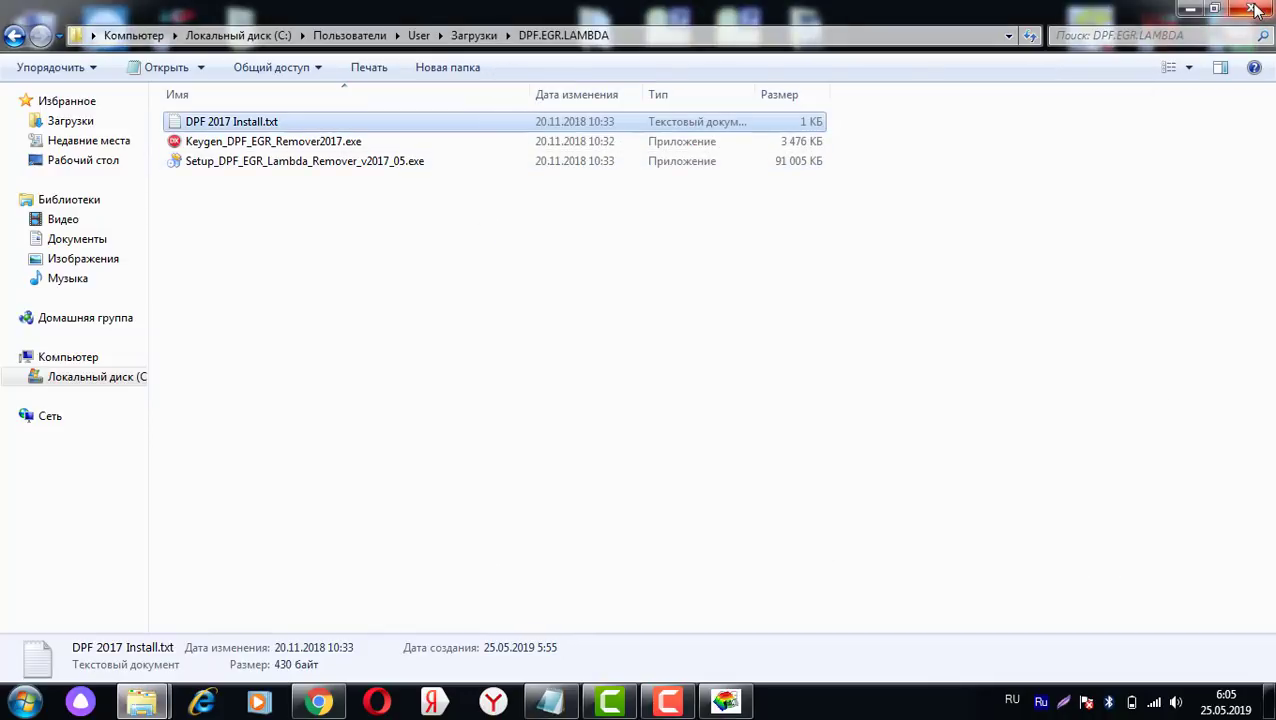
{"action": "left_click", "coordinate": [1191, 12]}
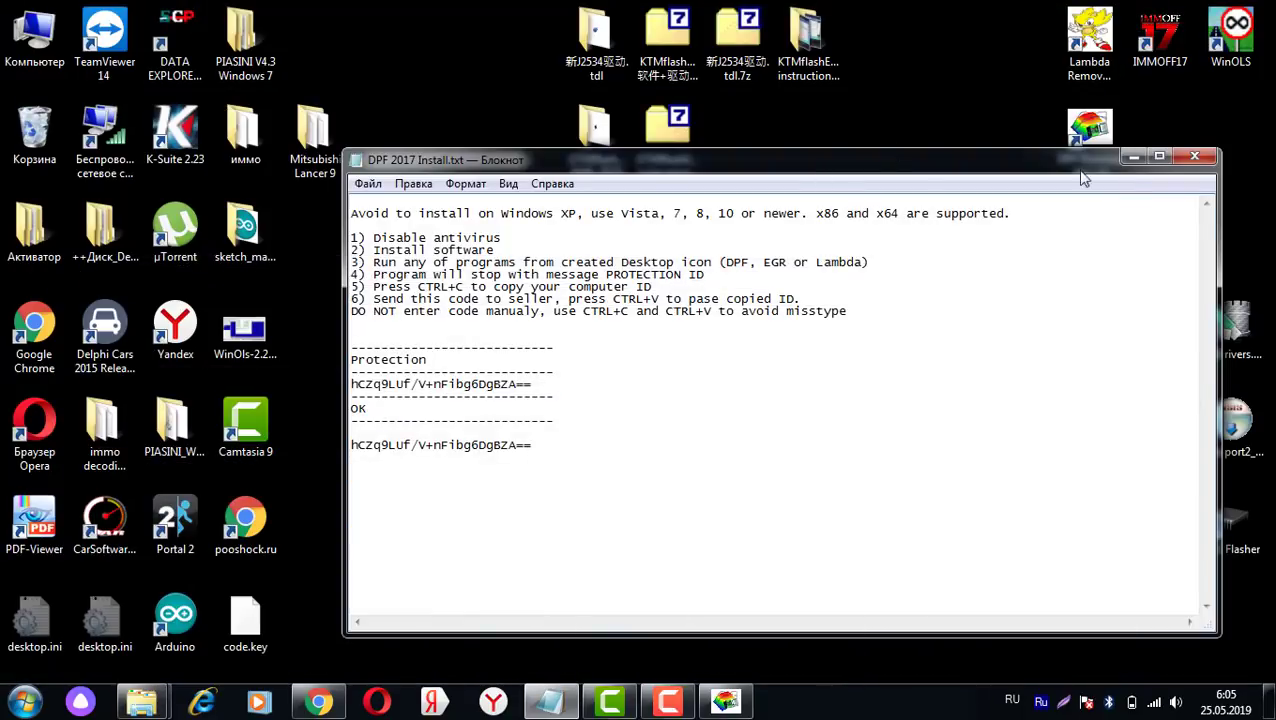
Step: Close the edited DPF 2017 Install.txt with its changes saved and dismiss the Protection message
{"action": "left_click", "coordinate": [1194, 157]}
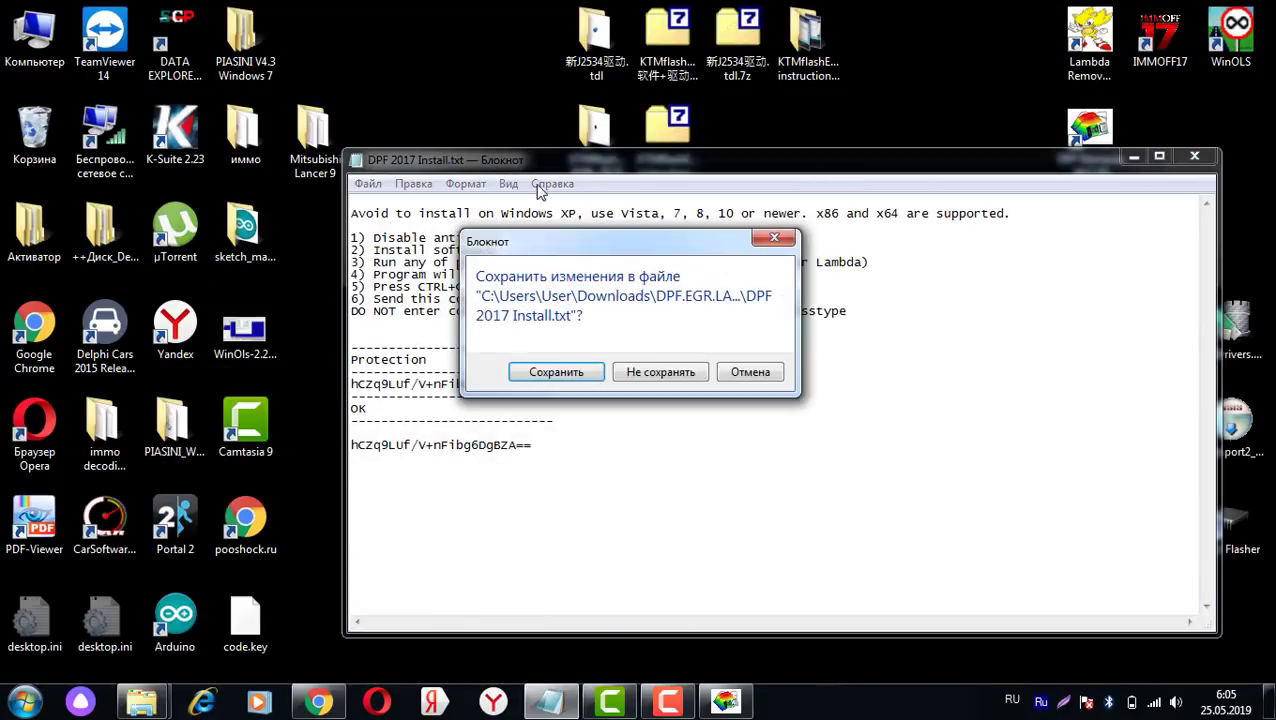
{"action": "left_click", "coordinate": [584, 378]}
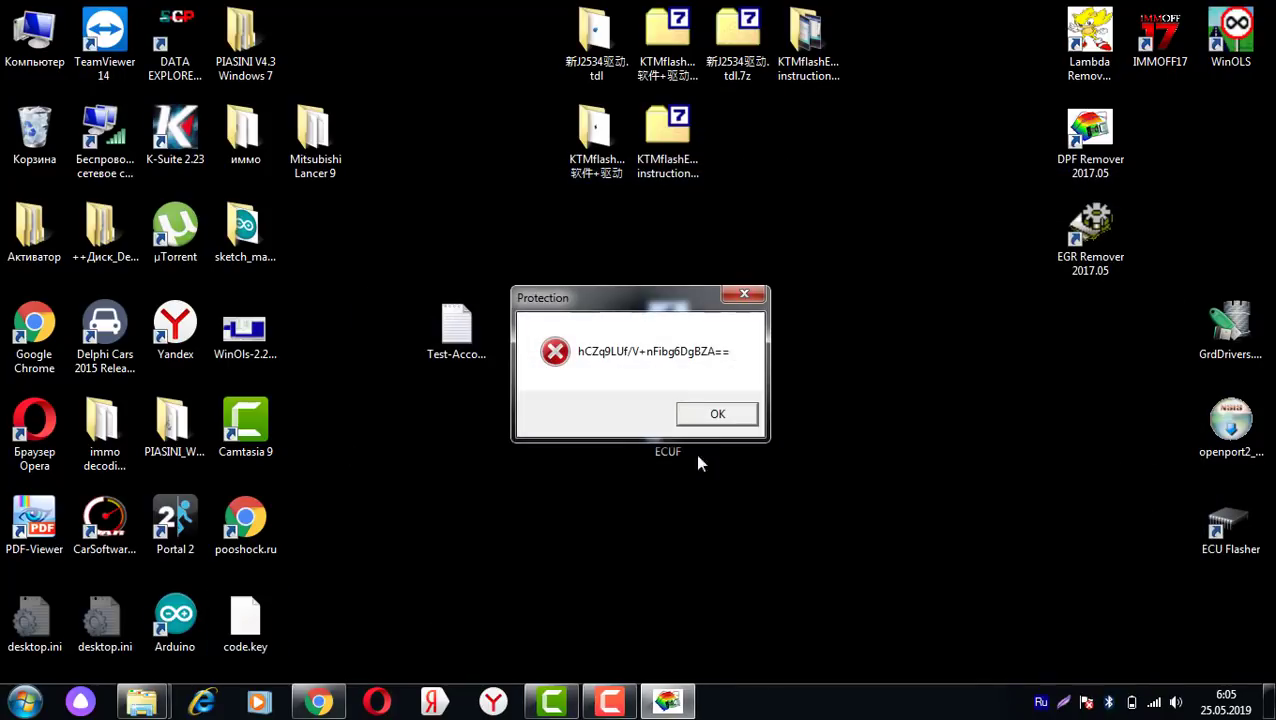
{"action": "left_click", "coordinate": [752, 430]}
Step: Move code.key to an empty area near the middle of the desktop and copy the file
{"action": "left_click_drag", "start_coordinate": [262, 625], "coordinate": [540, 535]}
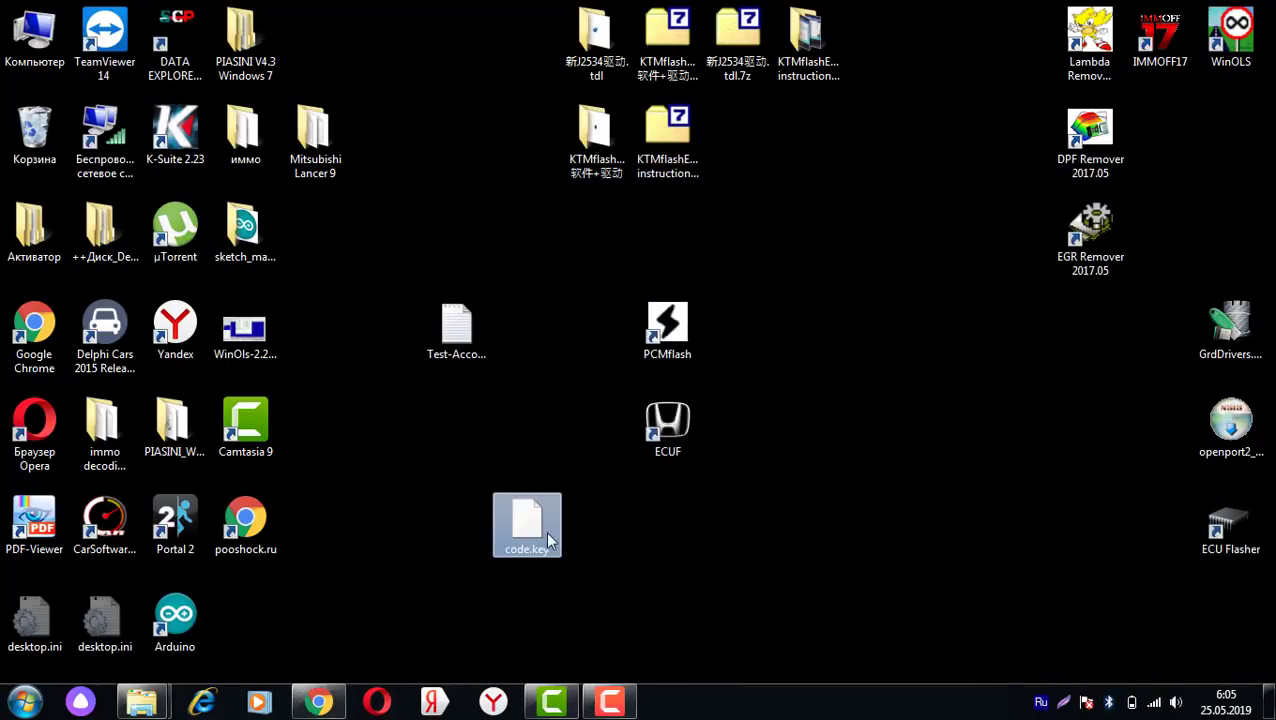
{"action": "right_click", "coordinate": [530, 523]}
{"action": "left_click", "coordinate": [612, 413]}
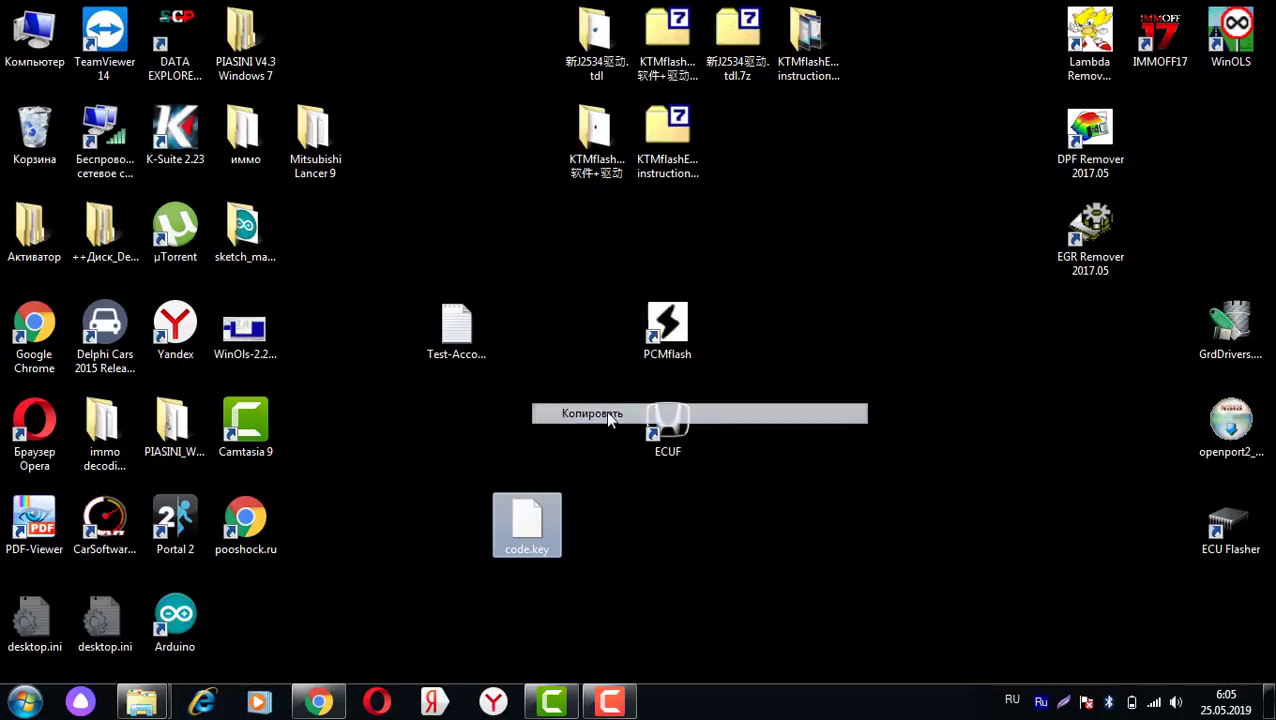
Step: Paste code.key into the EGR Remover program folder reached from its desktop shortcut, and close the folder
{"action": "right_click", "coordinate": [1090, 228]}
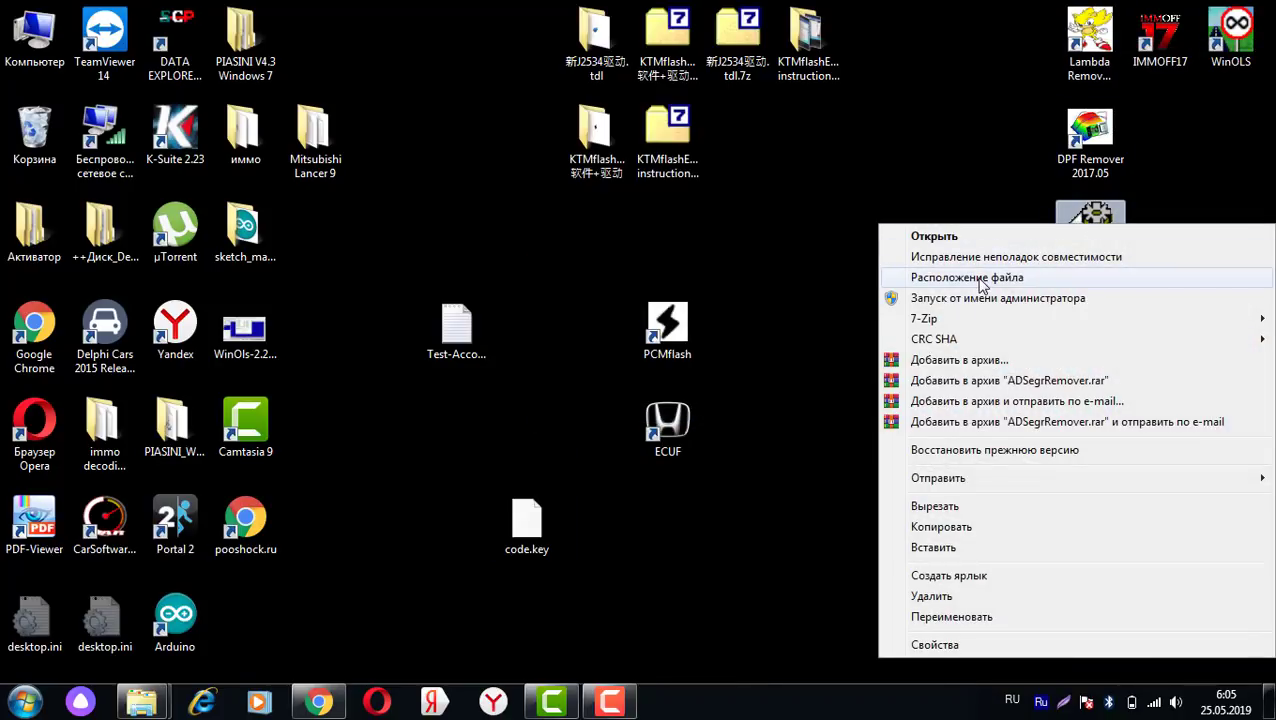
{"action": "left_click", "coordinate": [940, 114]}
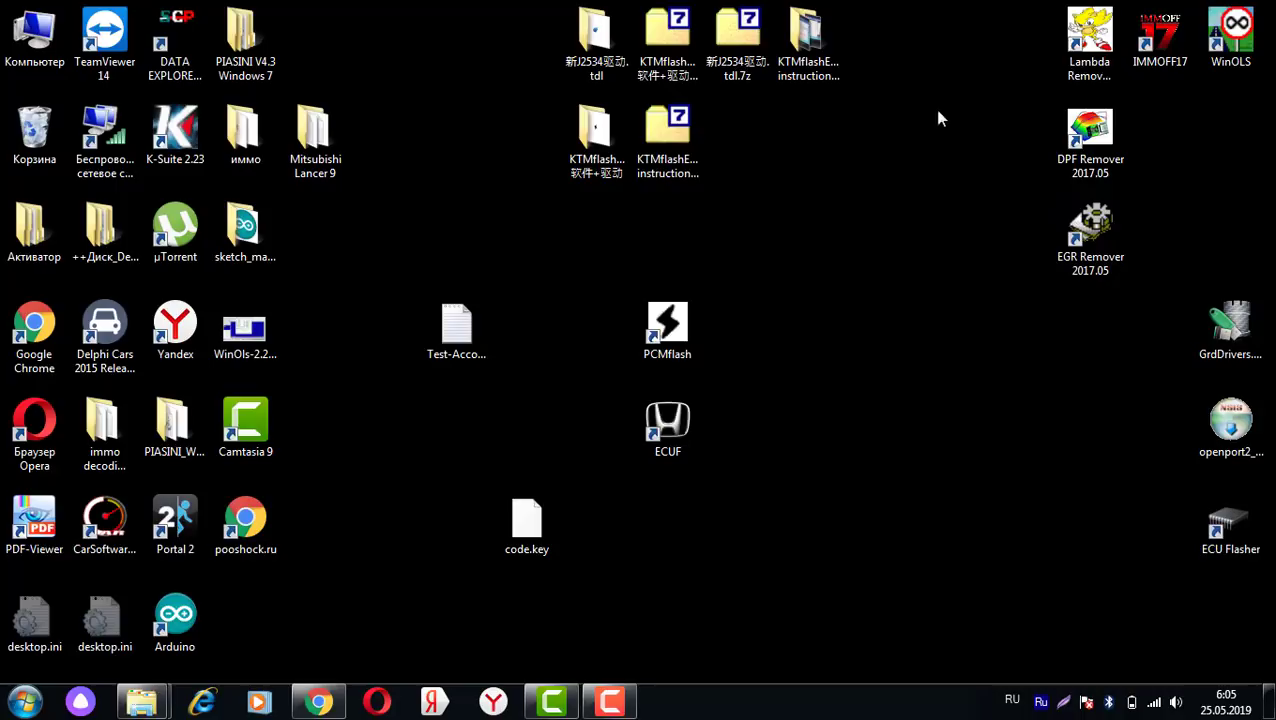
{"action": "right_click", "coordinate": [1090, 222]}
{"action": "left_click", "coordinate": [980, 286]}
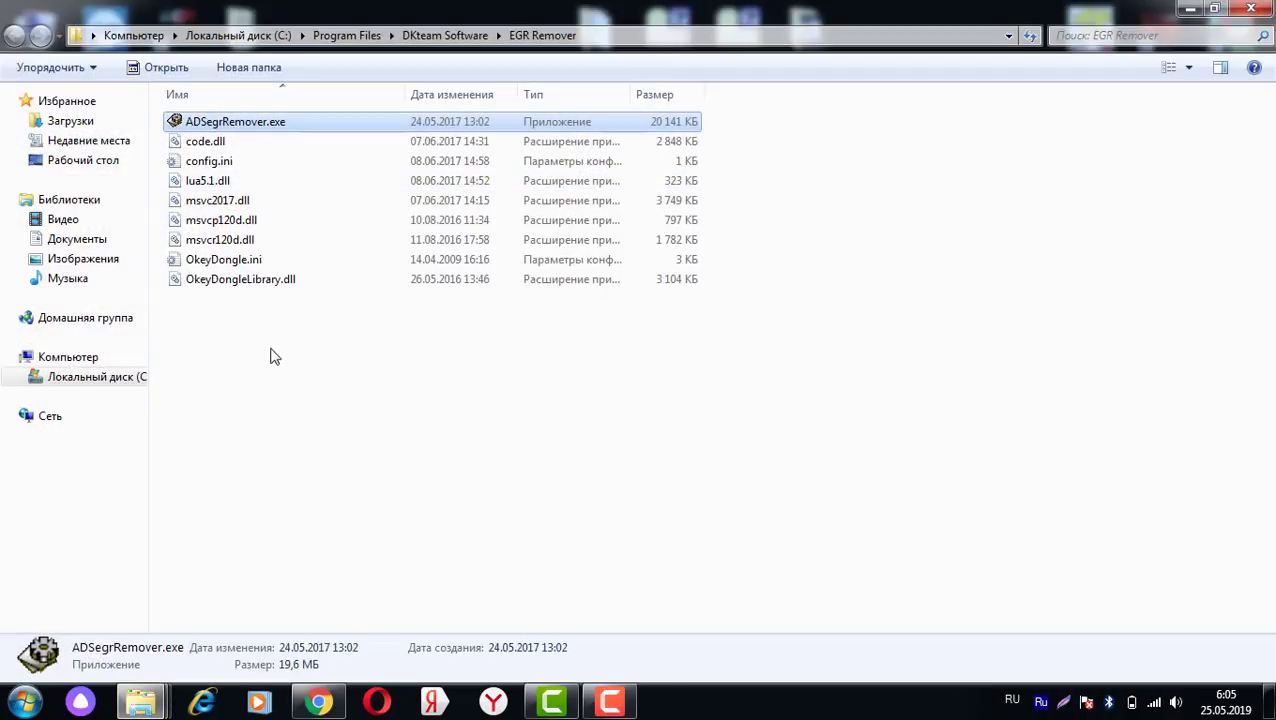
{"action": "left_click", "coordinate": [270, 354]}
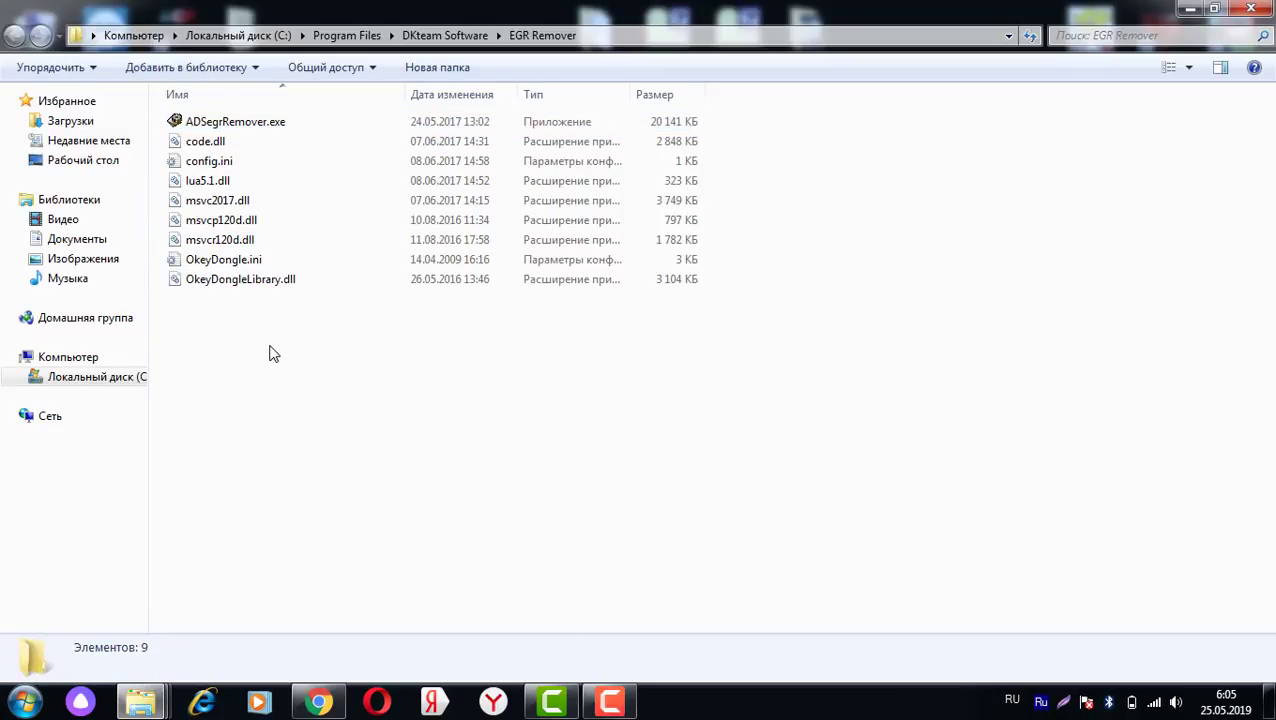
{"action": "key", "text": "ctrl+v"}
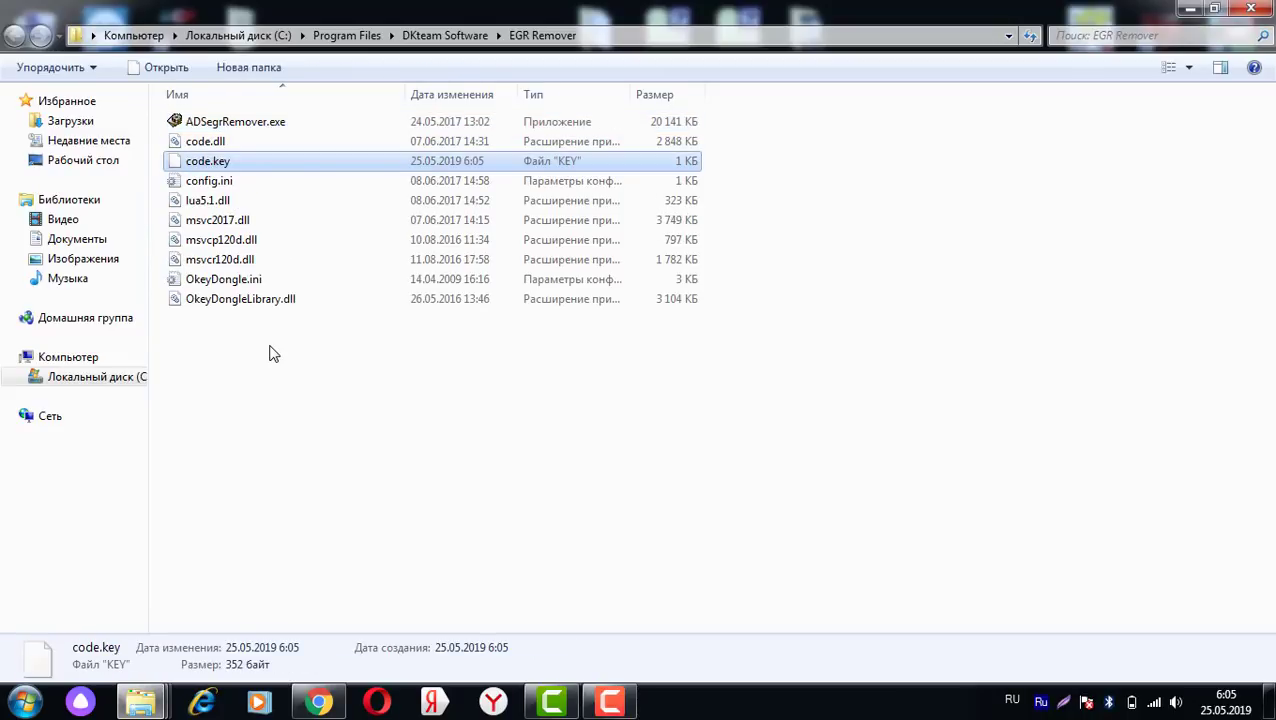
{"action": "left_click", "coordinate": [1251, 8]}
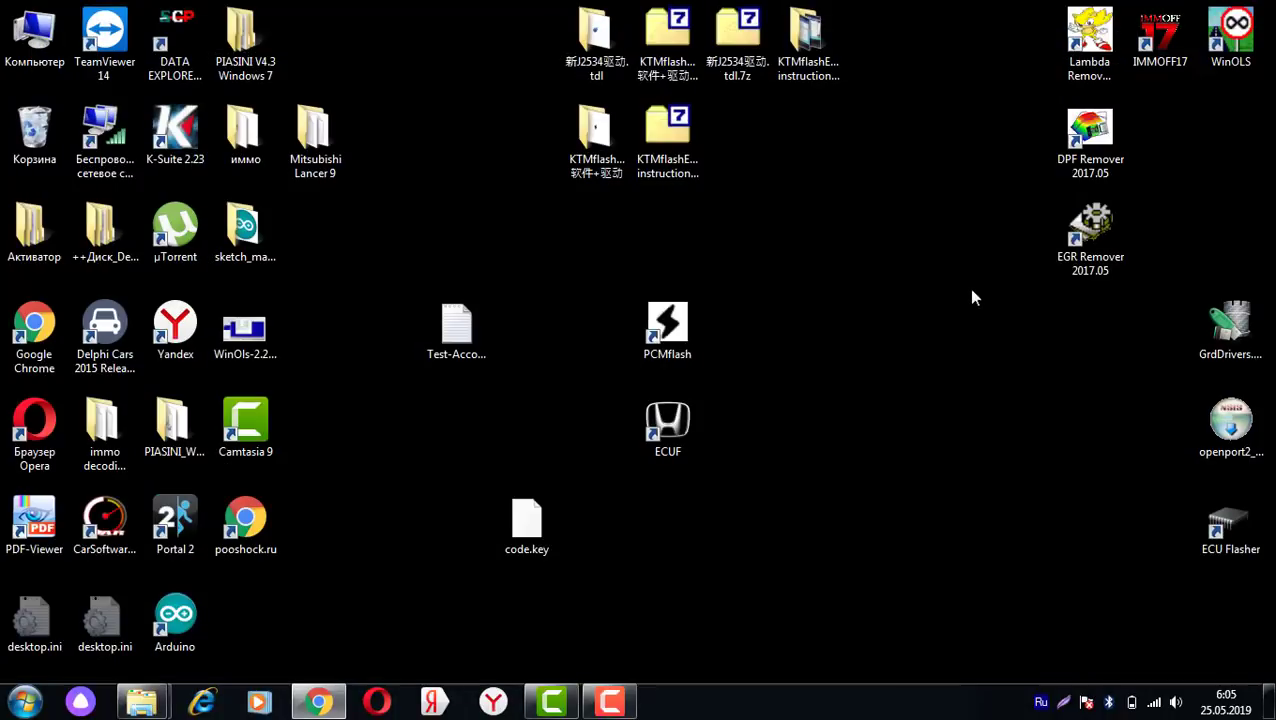
Step: Test-launch EGR Remover 2017.05 and DPF Remover 2017.05 in turn, closing whatever each one opens
{"action": "double_click", "coordinate": [1090, 230]}
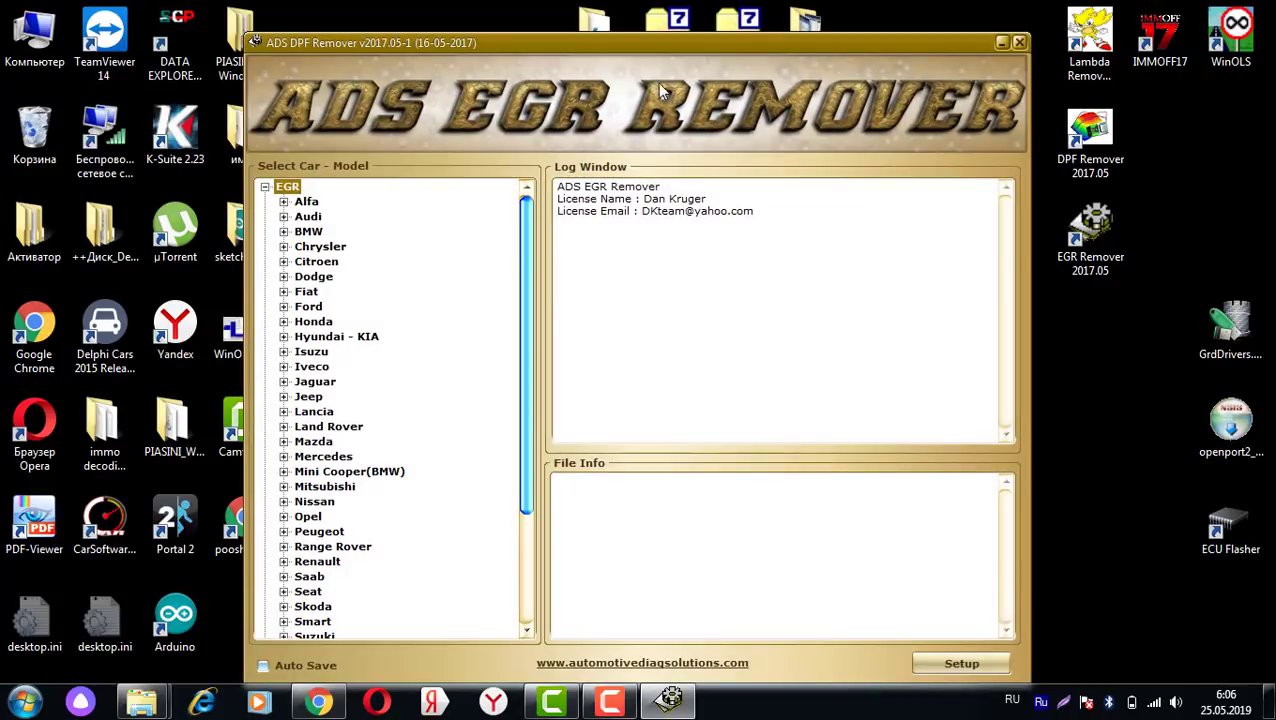
{"action": "left_click_drag", "start_coordinate": [658, 47], "coordinate": [624, 15]}
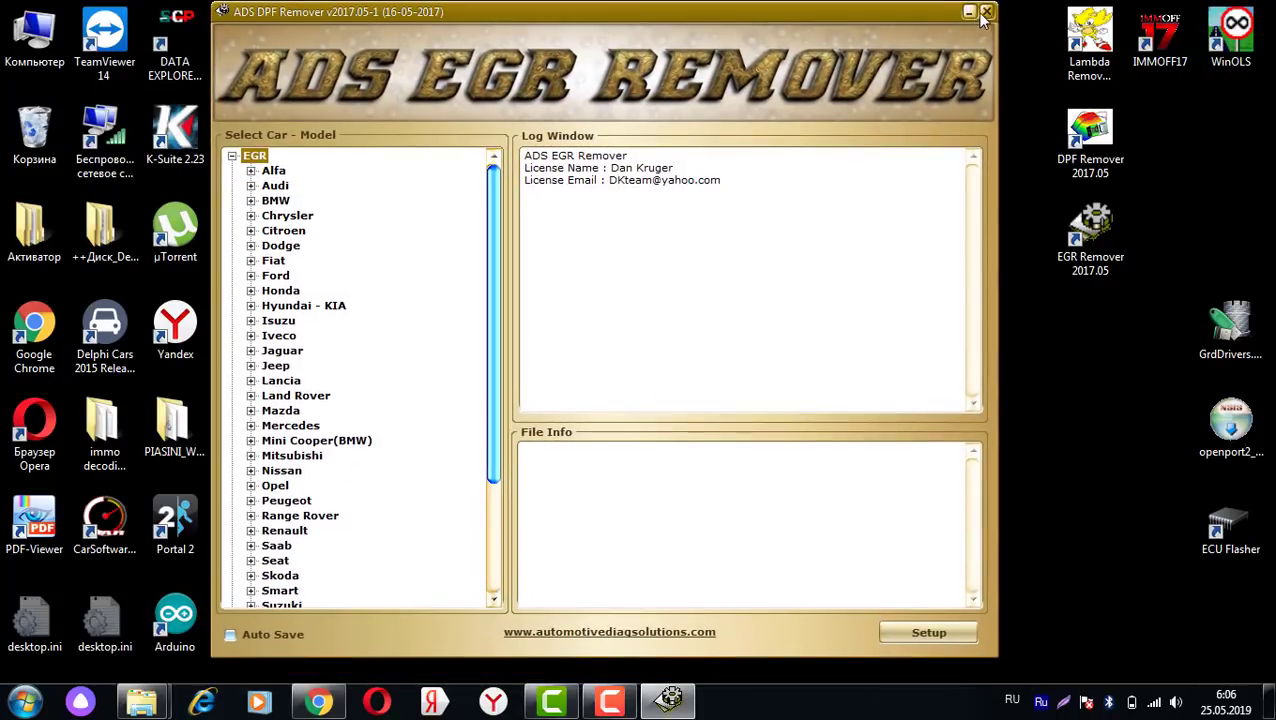
{"action": "left_click", "coordinate": [986, 11]}
{"action": "double_click", "coordinate": [1090, 140]}
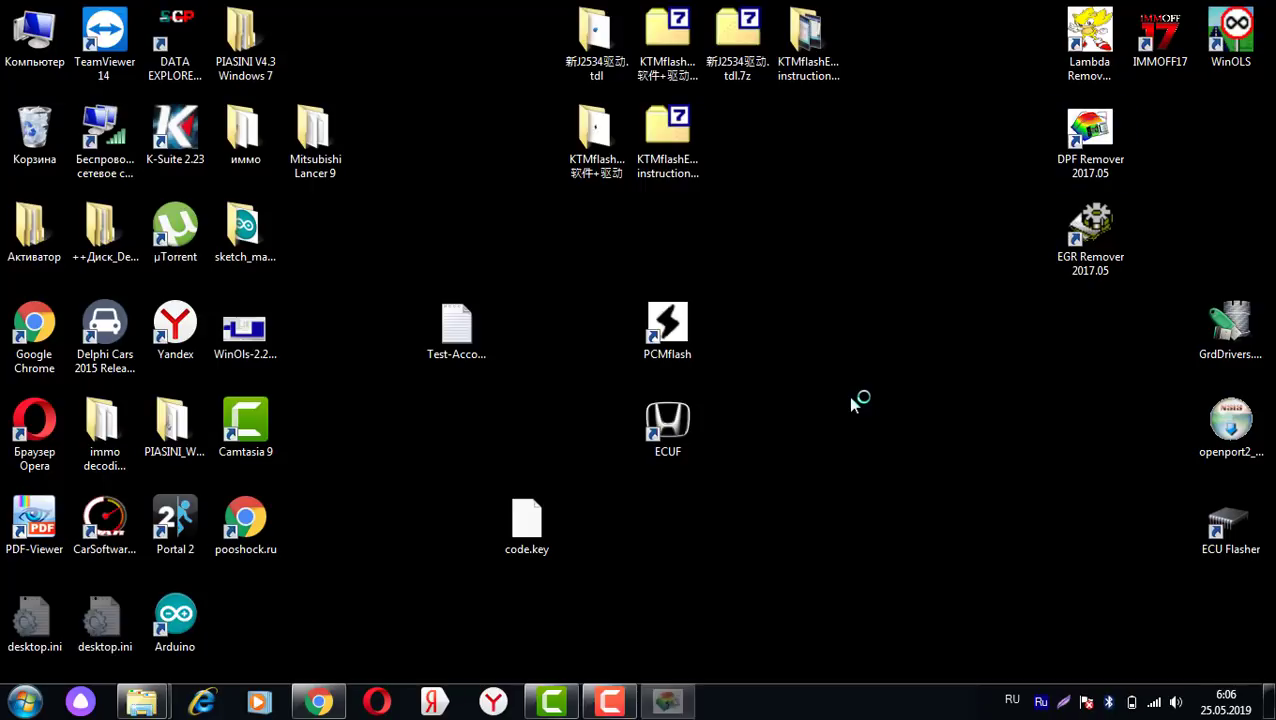
{"action": "left_click", "coordinate": [735, 417]}
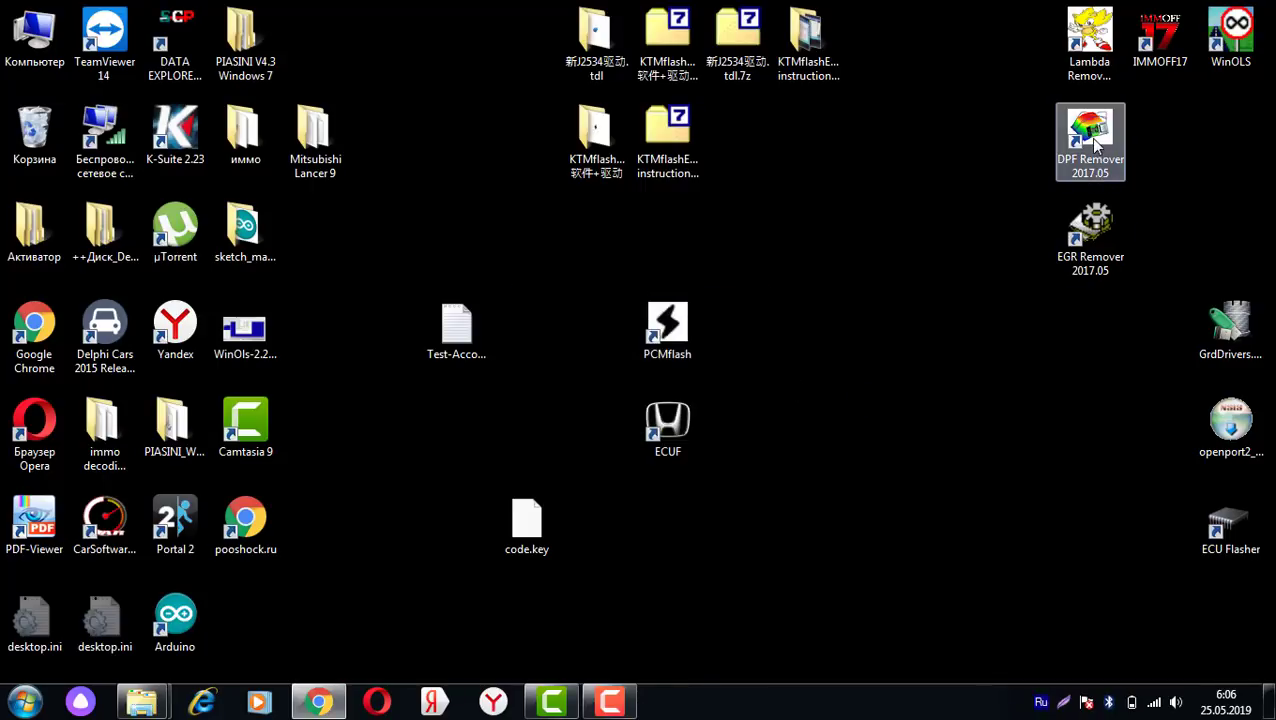
Step: Paste code.key into the DPF Remover program folder, close the folder, and launch DPF Remover 2017.05
{"action": "right_click", "coordinate": [1091, 140]}
{"action": "left_click", "coordinate": [963, 193]}
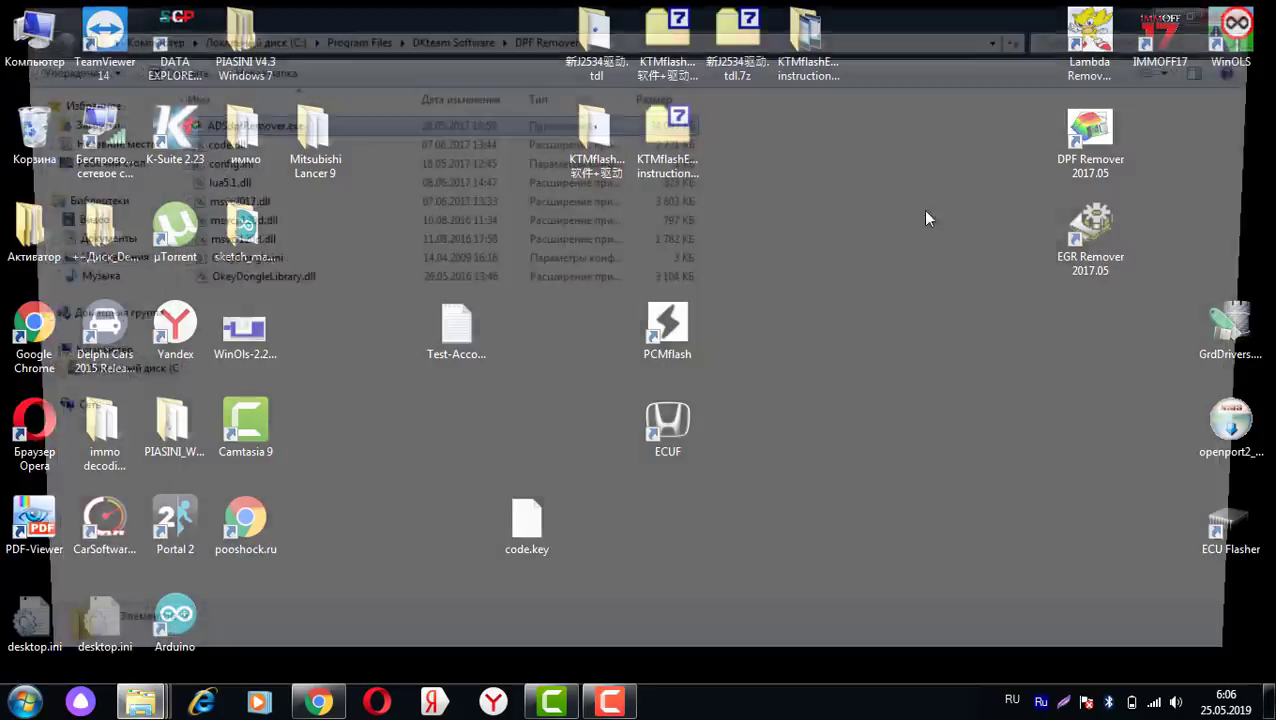
{"action": "key", "text": "ctrl+v"}
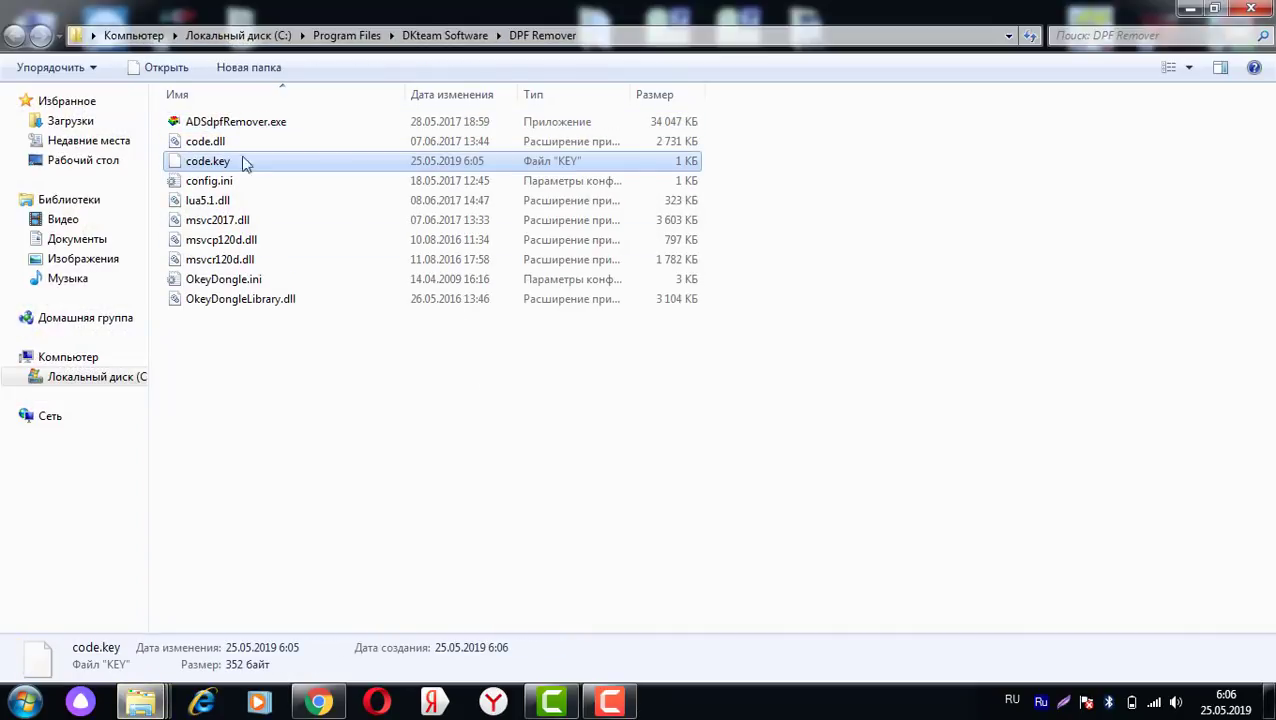
{"action": "left_click", "coordinate": [1251, 9]}
{"action": "double_click", "coordinate": [1090, 135]}
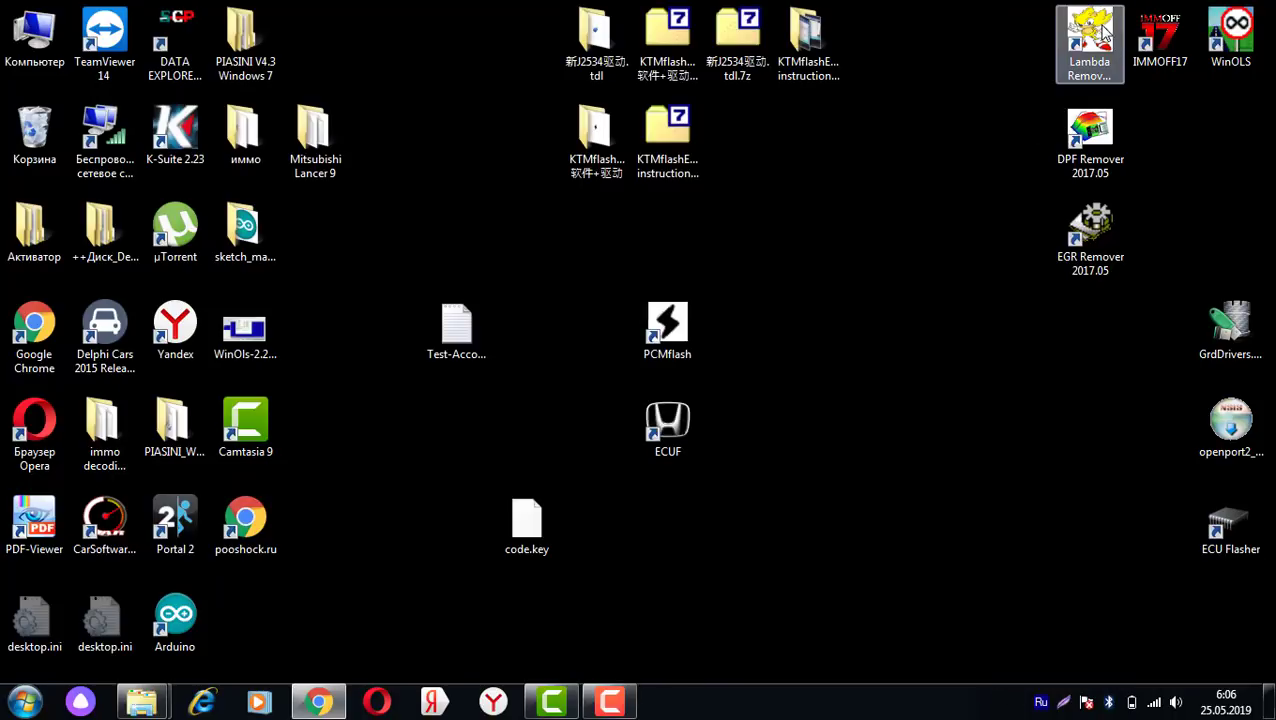
Step: Paste code.key into the Lambda Remover program folder reached from its desktop shortcut, and close the folder
{"action": "right_click", "coordinate": [1089, 32]}
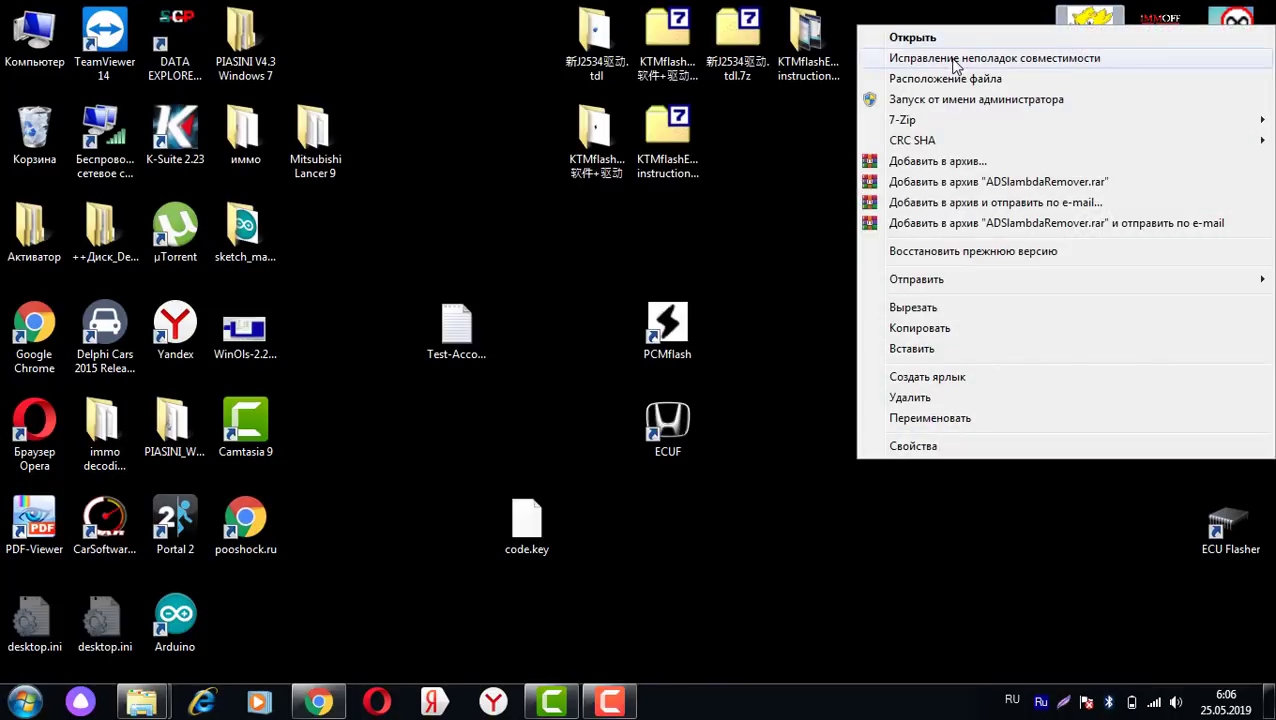
{"action": "left_click", "coordinate": [941, 78]}
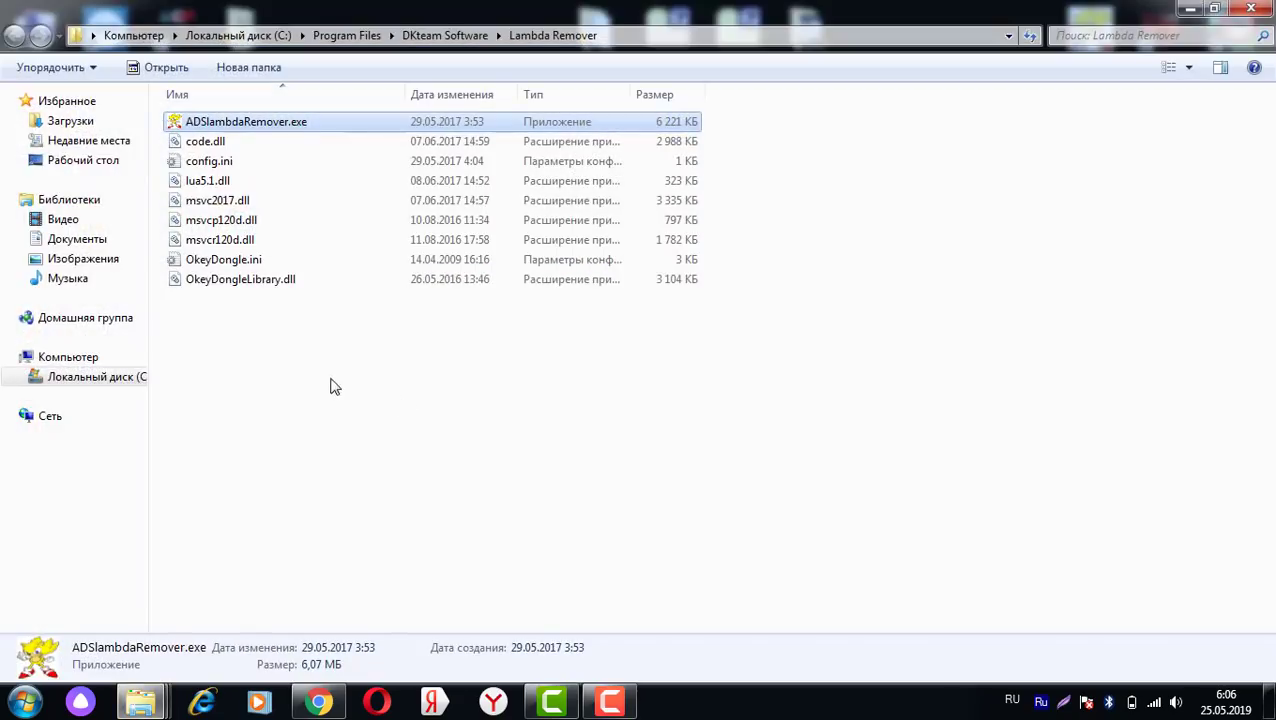
{"action": "left_click", "coordinate": [310, 380]}
{"action": "key", "text": "ctrl+v"}
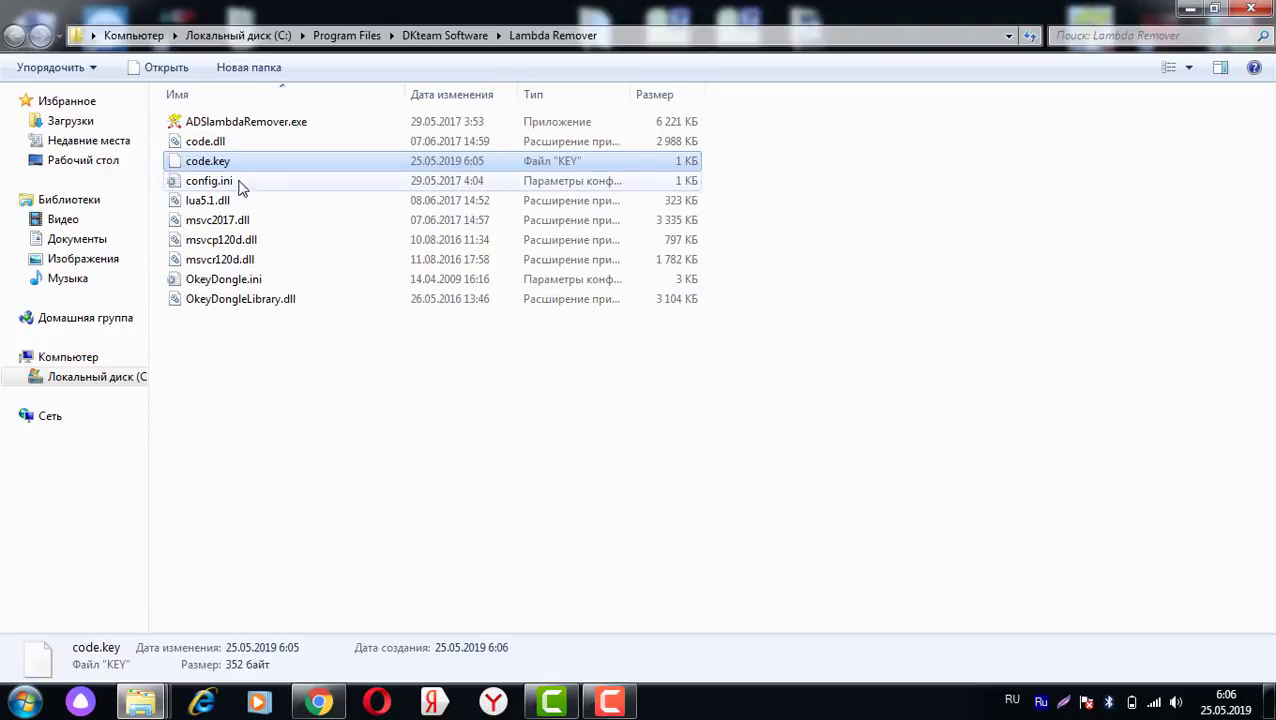
{"action": "left_click", "coordinate": [1251, 8]}
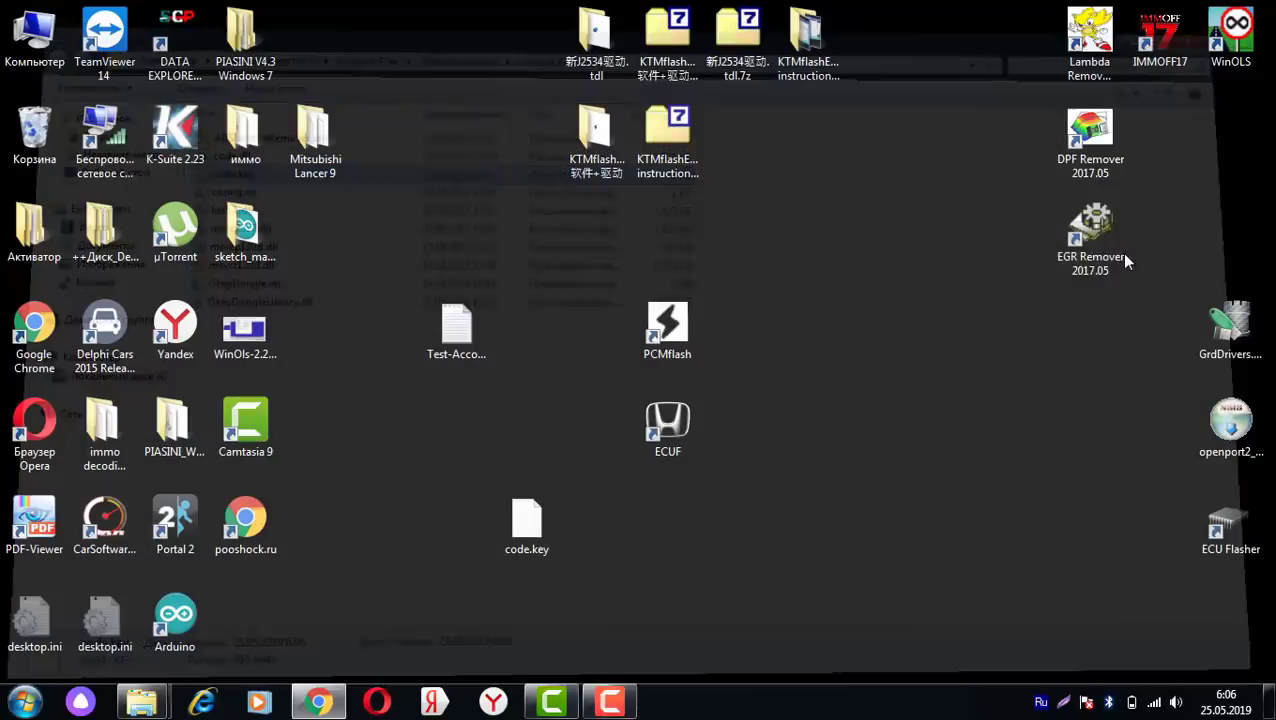
Step: Launch Lambda Remover, view the Audi entries in the car model list, collapse the Audi and Alfa groups, and close the program
{"action": "double_click", "coordinate": [1088, 35]}
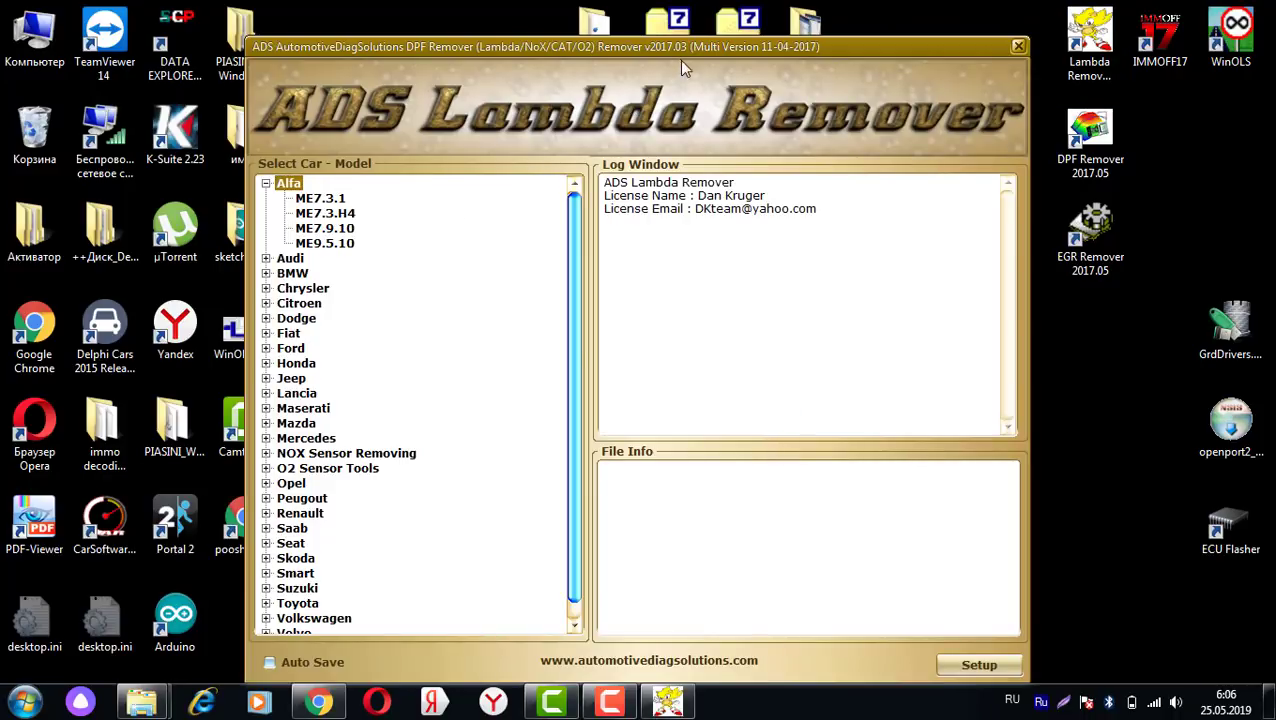
{"action": "left_click_drag", "start_coordinate": [680, 48], "coordinate": [634, 14]}
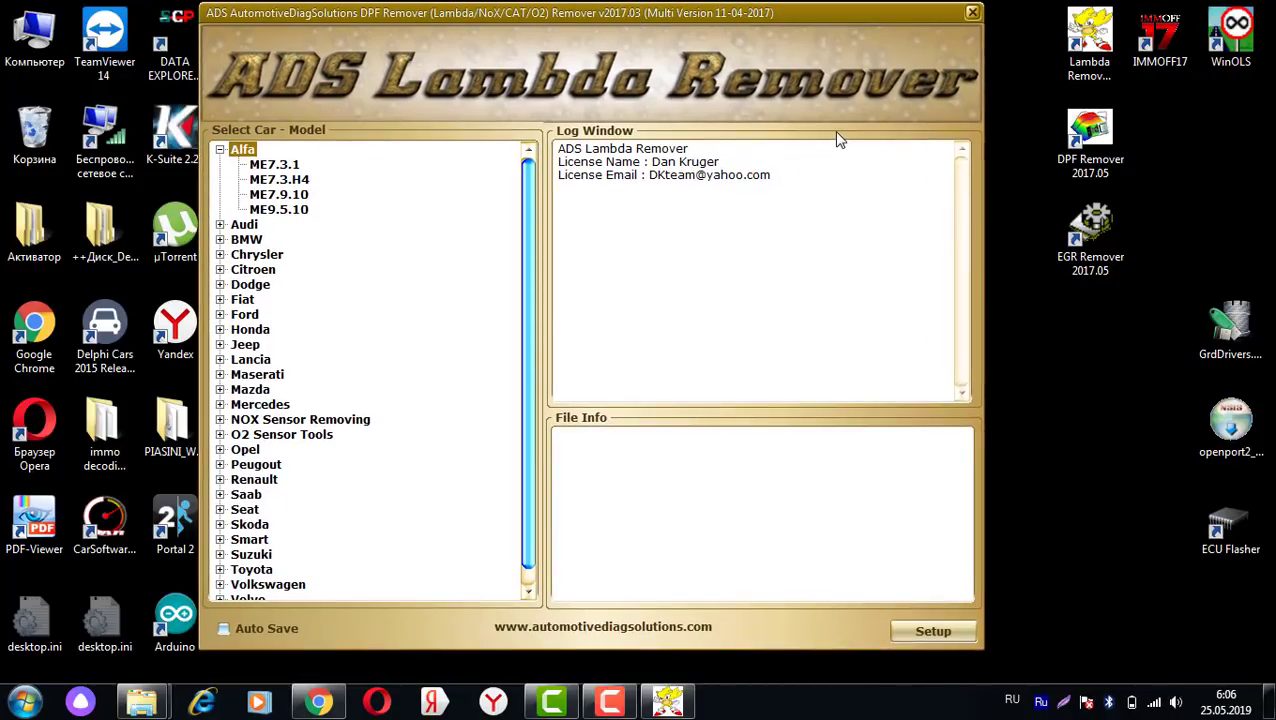
{"action": "left_click_drag", "start_coordinate": [710, 15], "coordinate": [744, 13]}
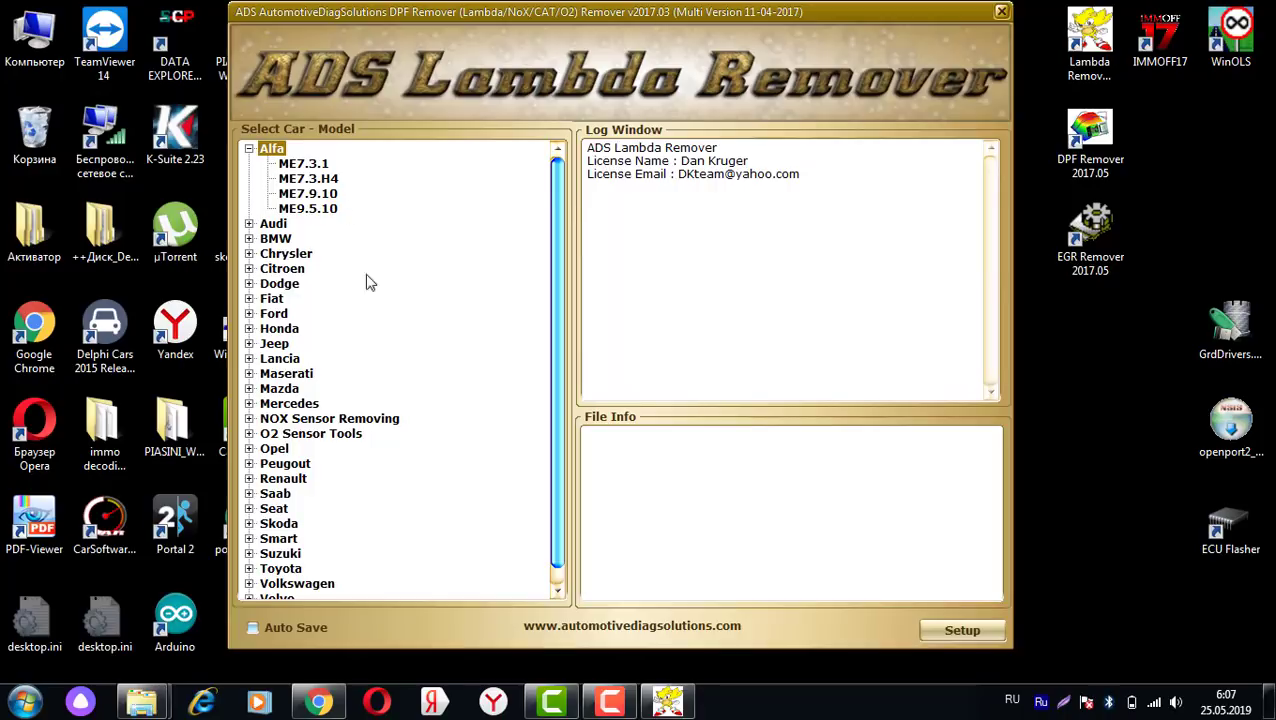
{"action": "left_click", "coordinate": [249, 224]}
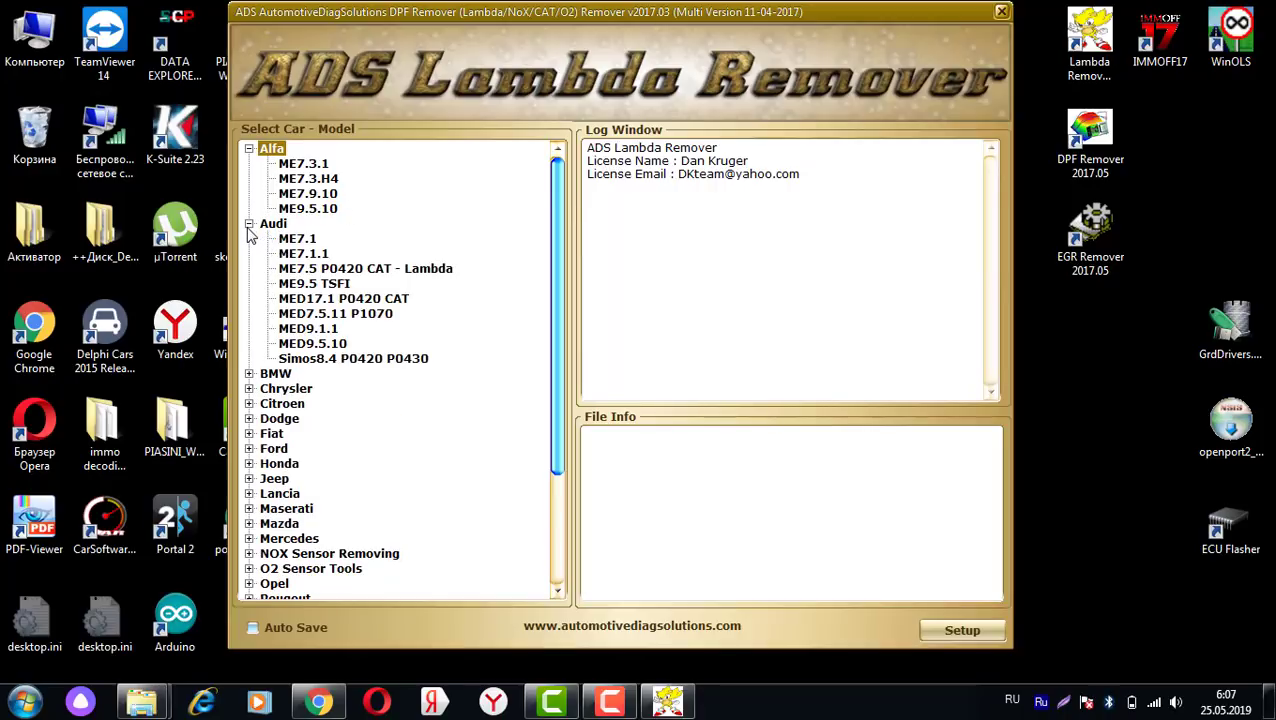
{"action": "left_click", "coordinate": [249, 224]}
{"action": "left_click", "coordinate": [249, 149]}
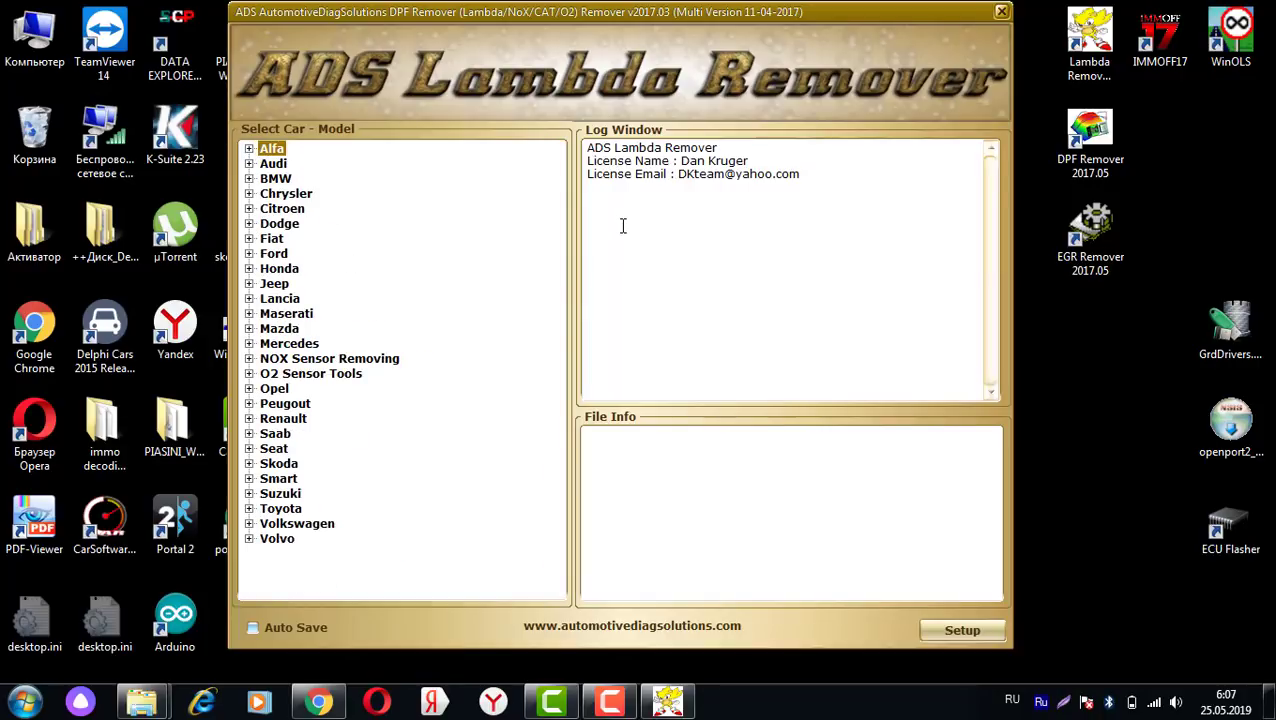
{"action": "left_click", "coordinate": [1002, 13]}
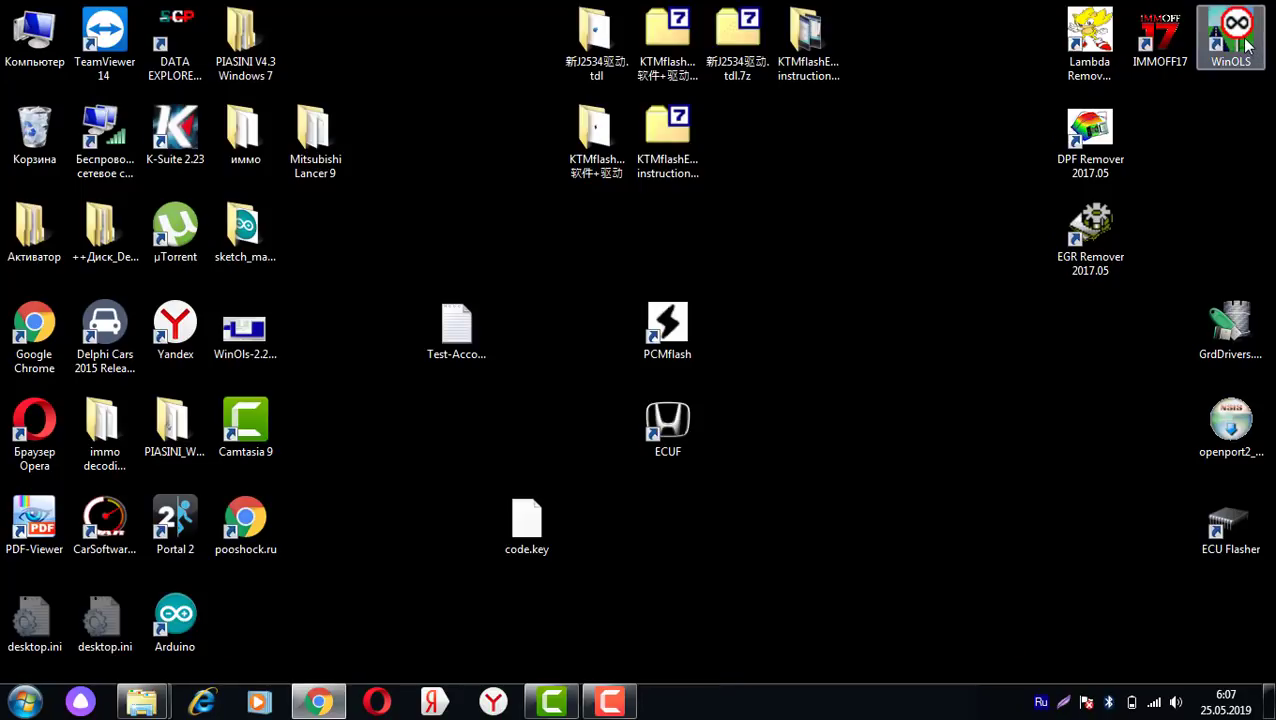
Step: Move the WinOLS desktop shortcut beside the Lambda Remover shortcut
{"action": "left_click_drag", "start_coordinate": [1247, 45], "coordinate": [1030, 60]}
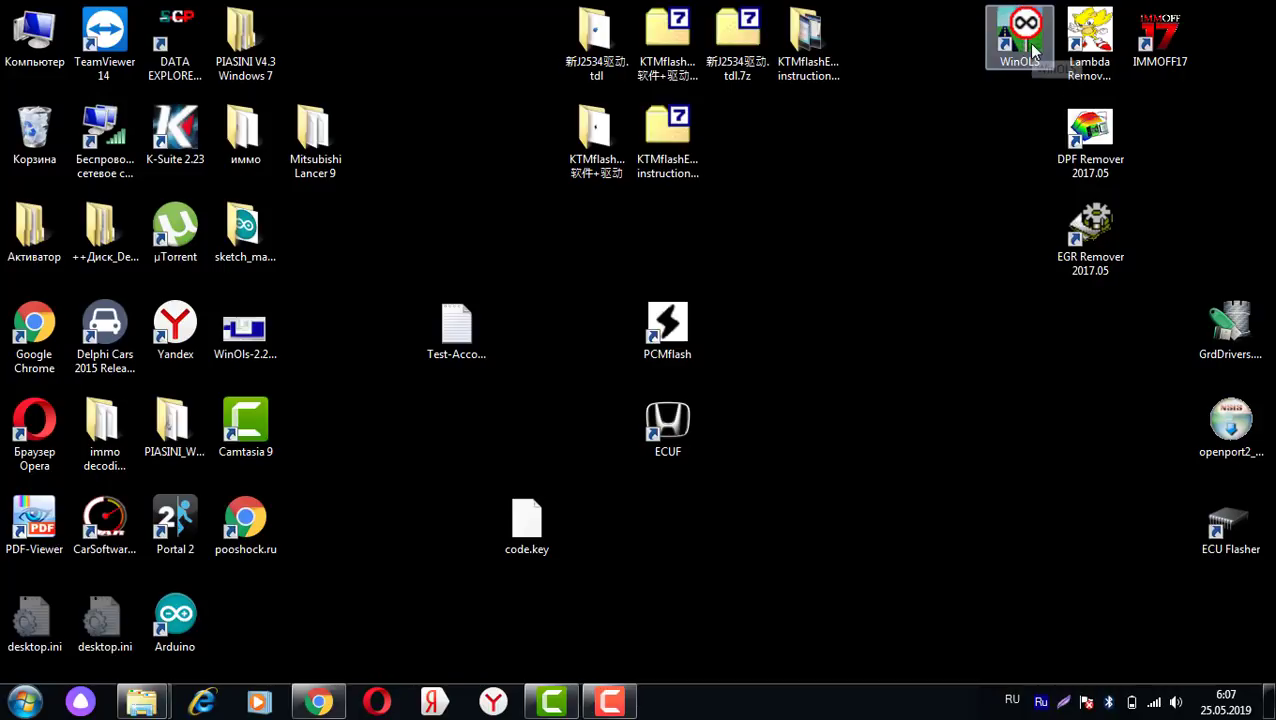
{"action": "left_click", "coordinate": [597, 706]}
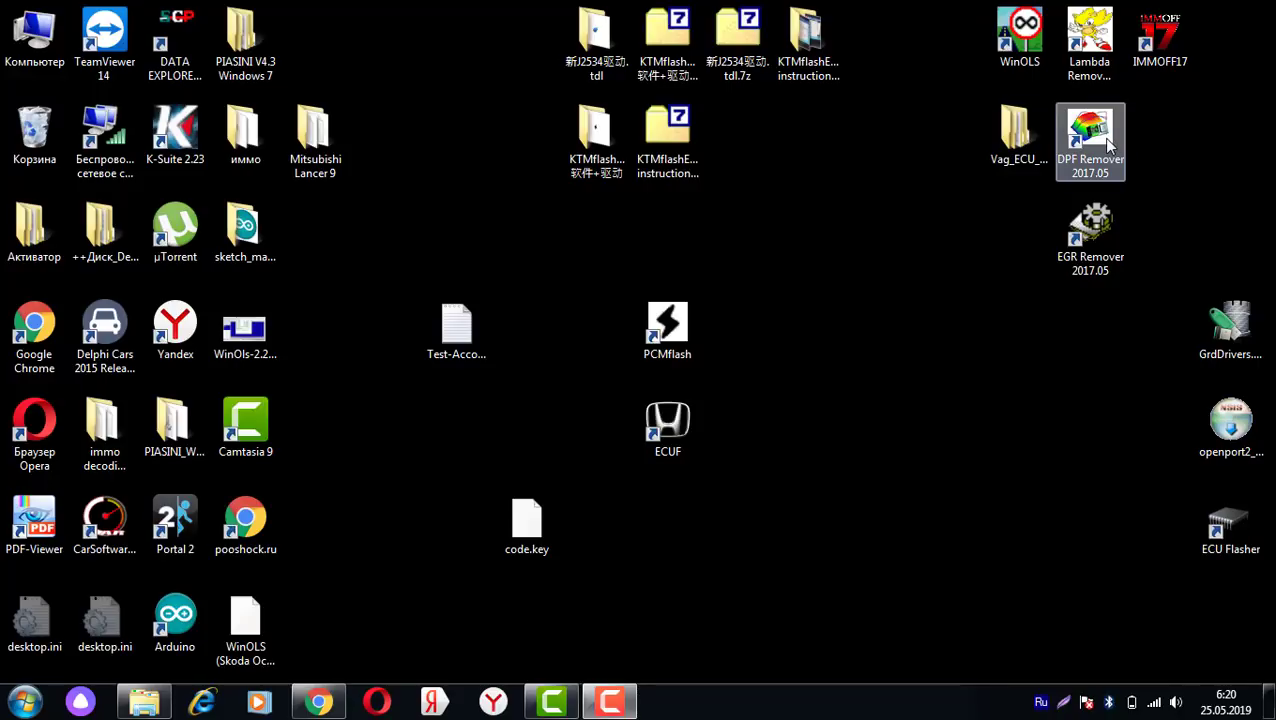
Step: Launch Lambda Remover and choose the ME7.5.10 entry in the Volkswagen group of the car model list
{"action": "double_click", "coordinate": [1088, 45]}
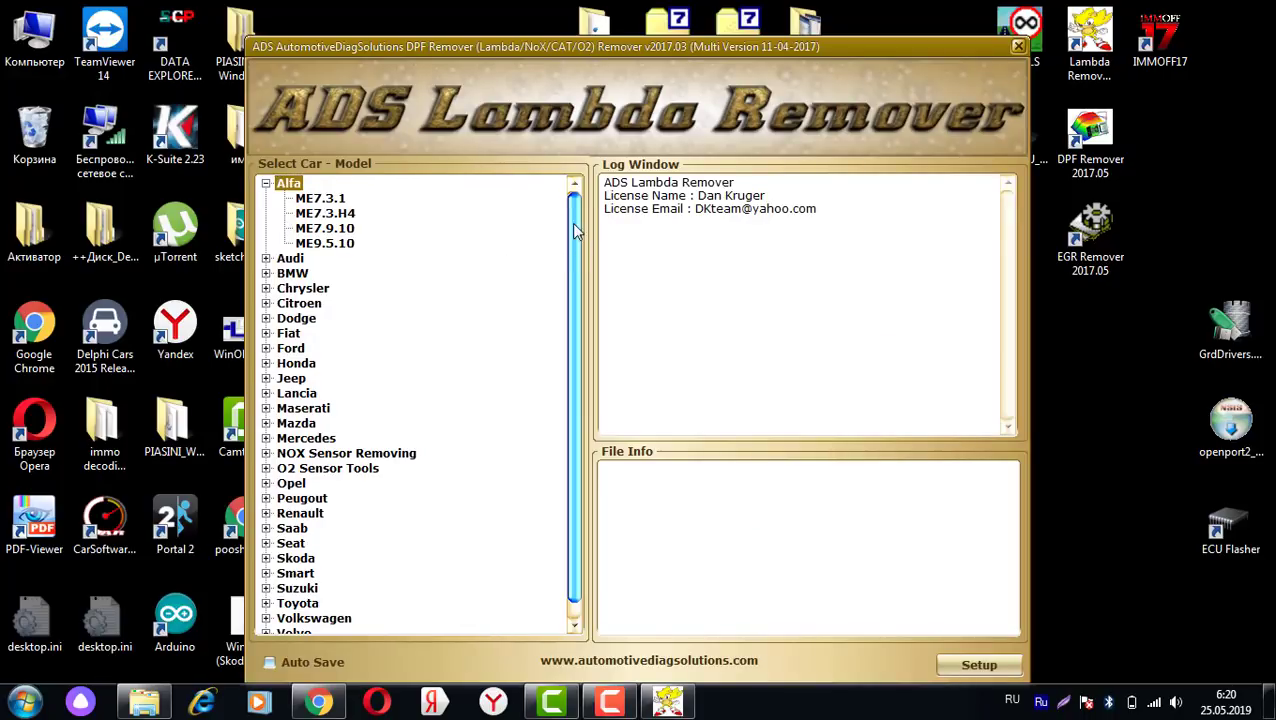
{"action": "scroll", "coordinate": [579, 235], "scroll_direction": "down", "scroll_amount": 1}
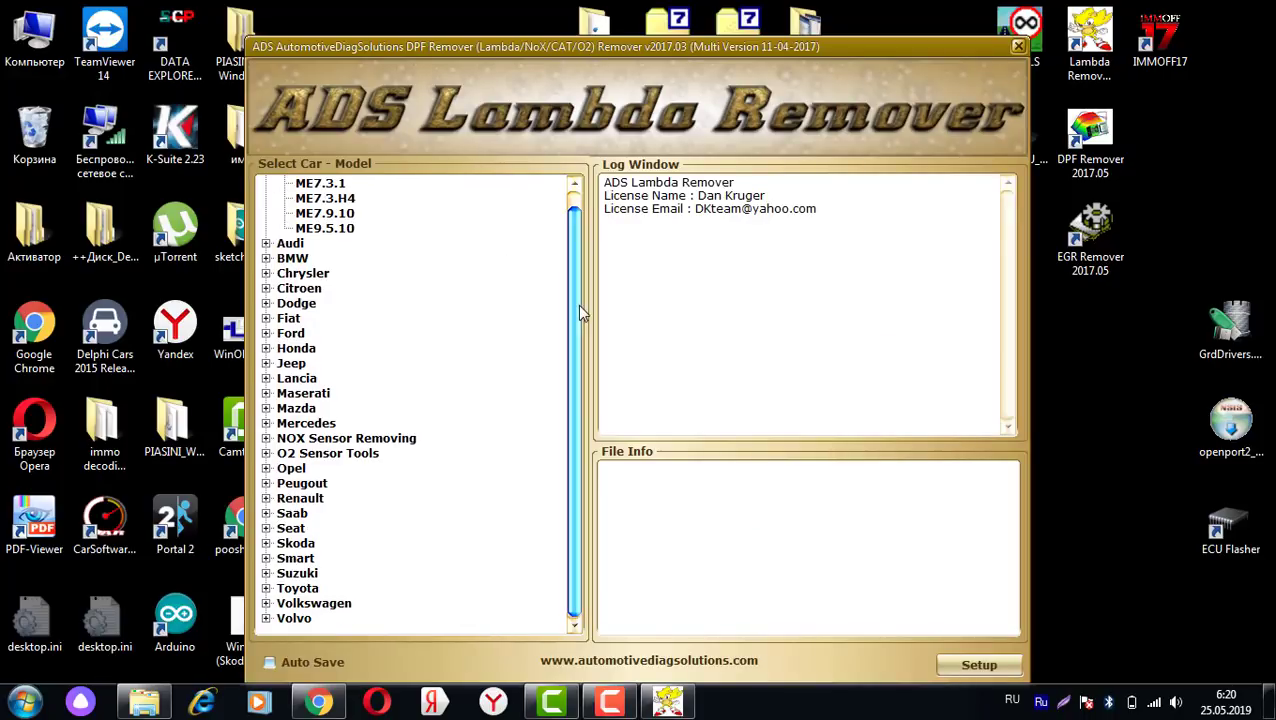
{"action": "left_click", "coordinate": [266, 603]}
{"action": "scroll", "coordinate": [347, 567], "scroll_direction": "up", "scroll_amount": 2}
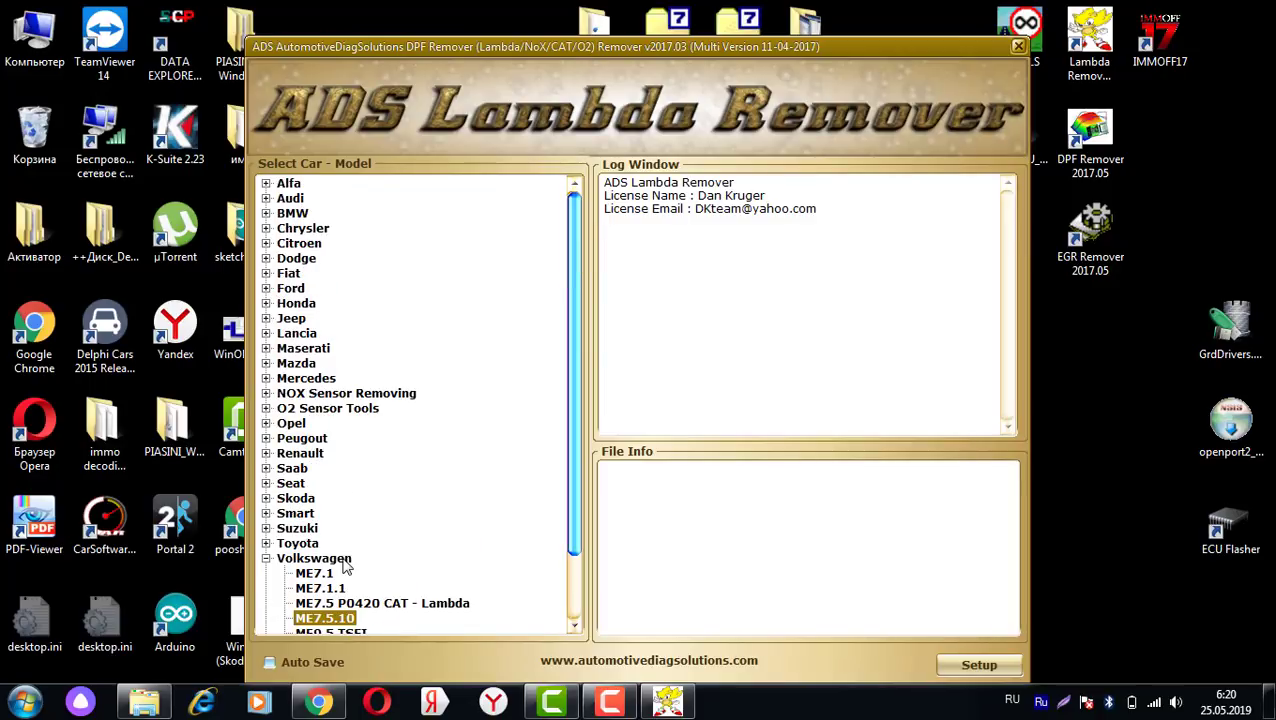
{"action": "left_click", "coordinate": [338, 616]}
{"action": "double_click", "coordinate": [350, 622]}
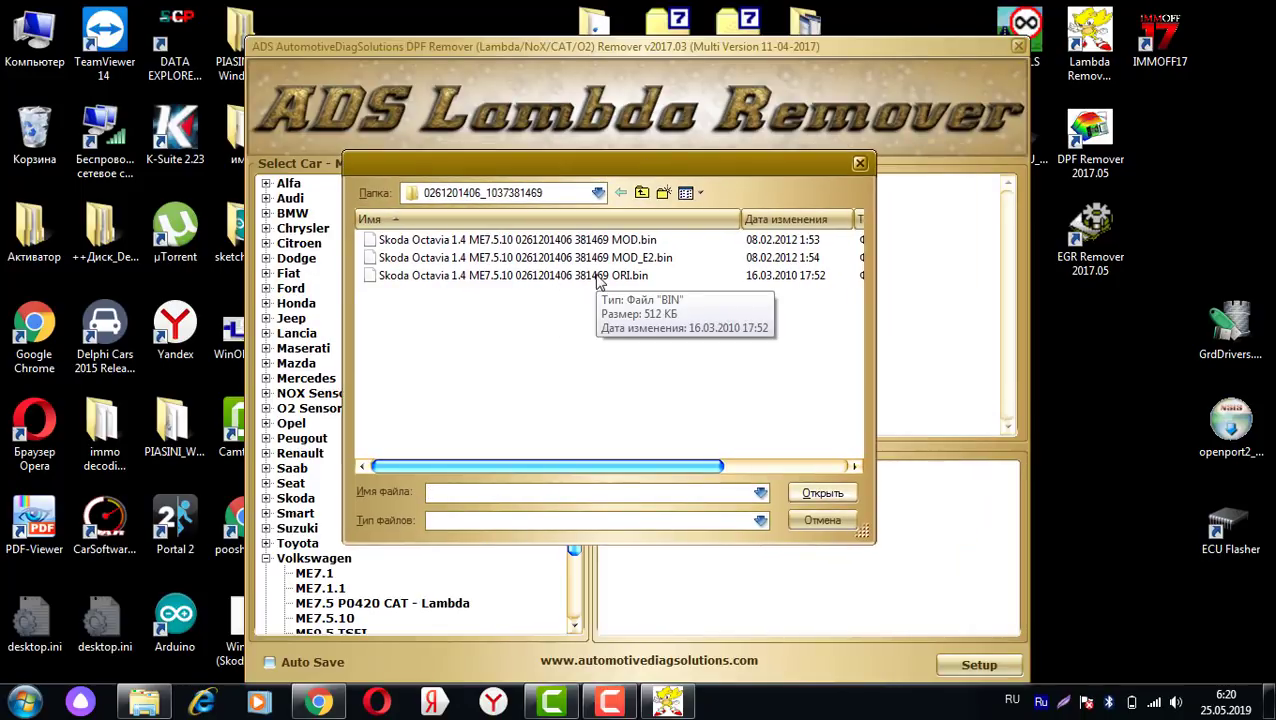
{"action": "left_click", "coordinate": [597, 276]}
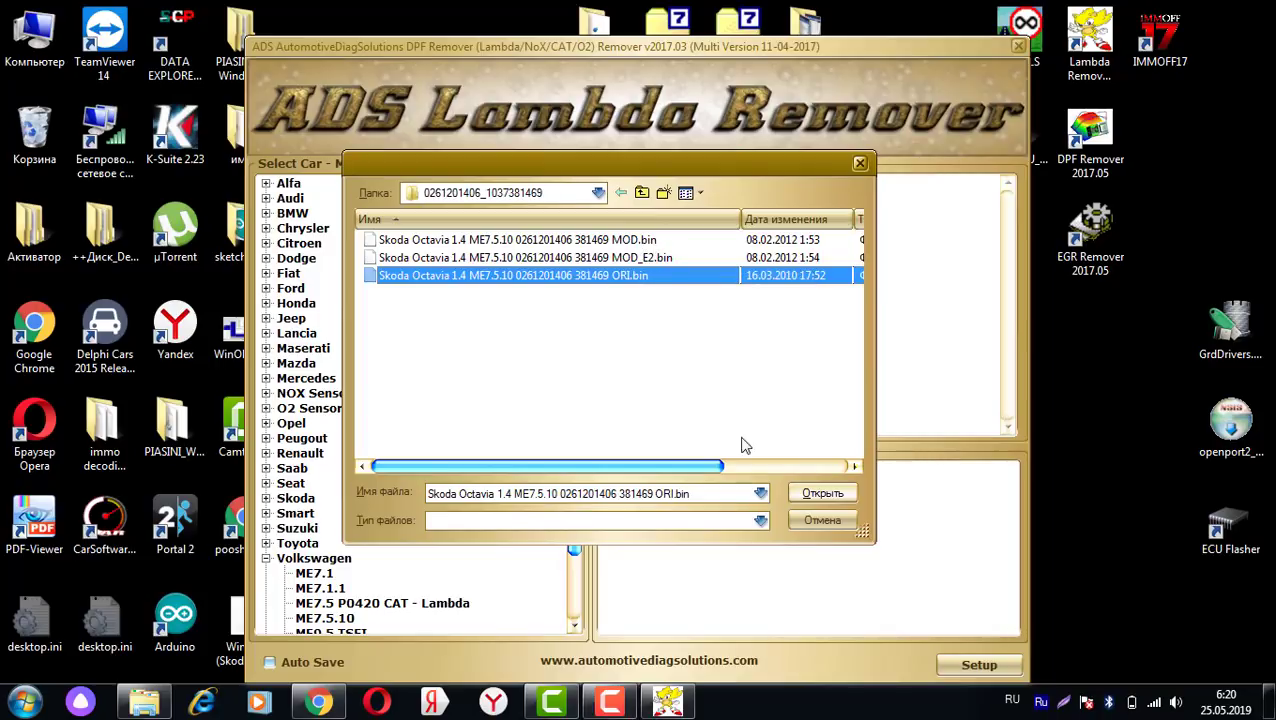
{"action": "left_click", "coordinate": [820, 494]}
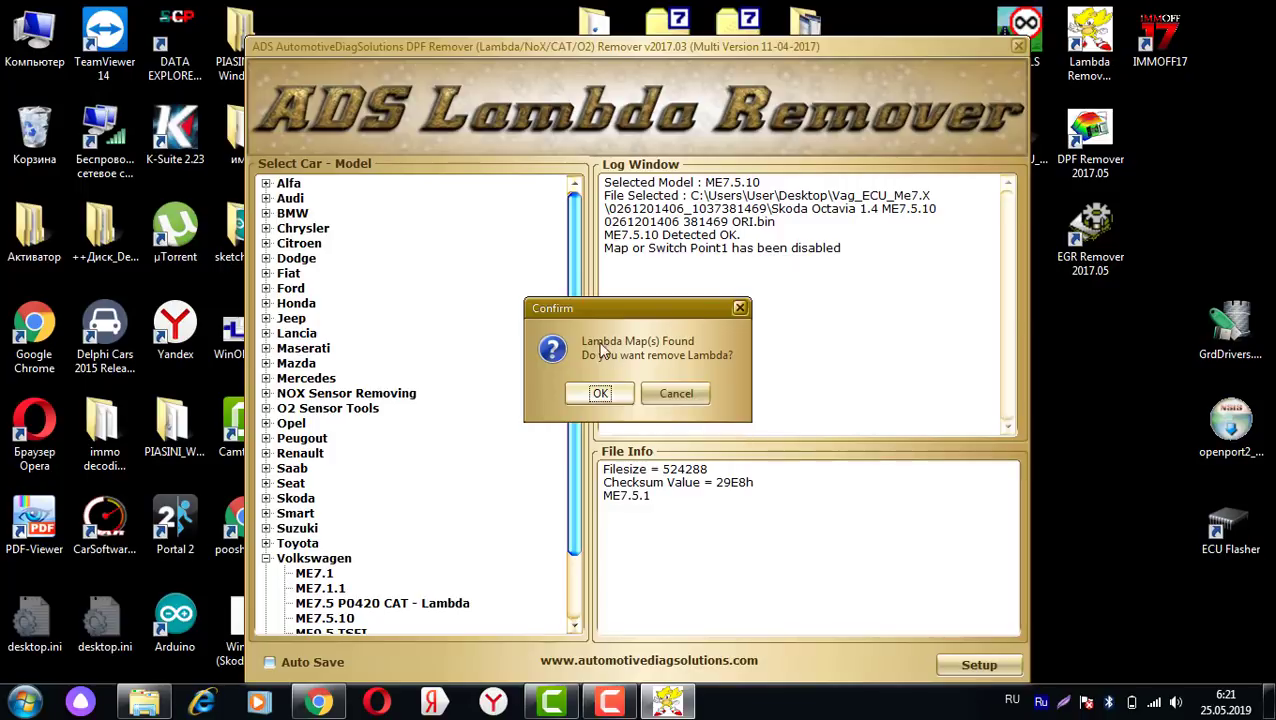
{"action": "left_click_drag", "start_coordinate": [650, 306], "coordinate": [693, 275]}
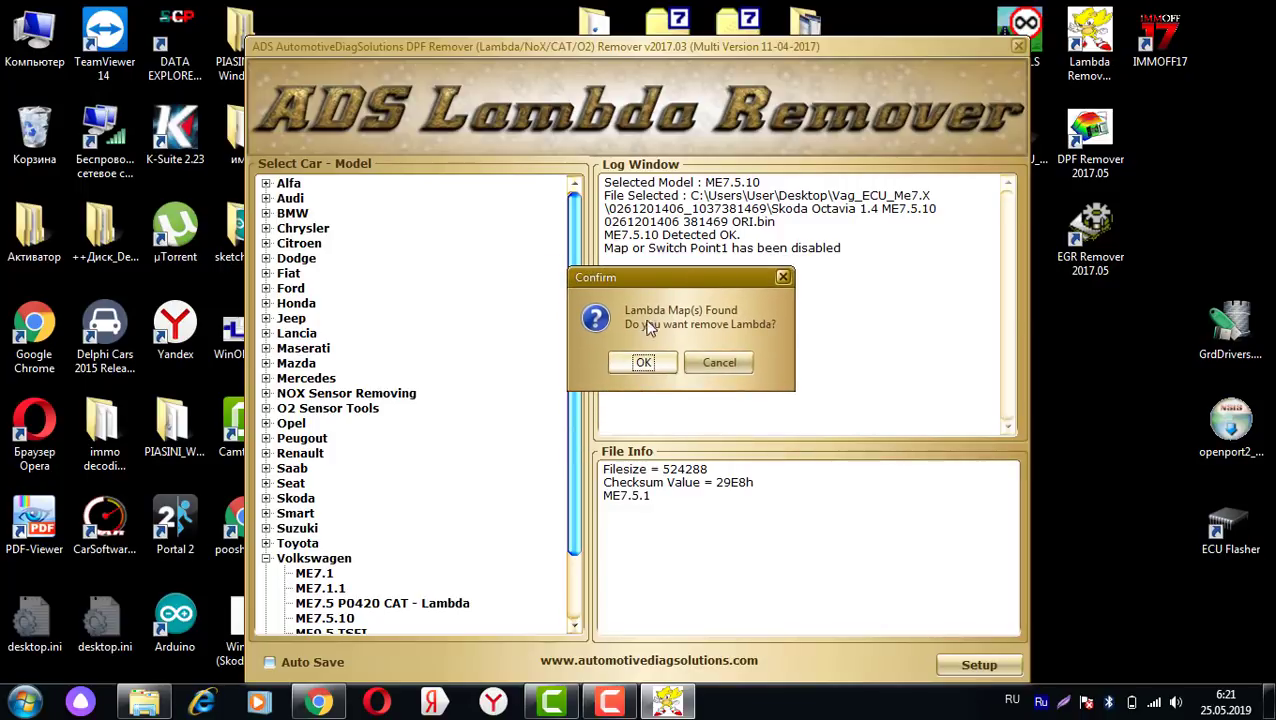
{"action": "left_click", "coordinate": [644, 364]}
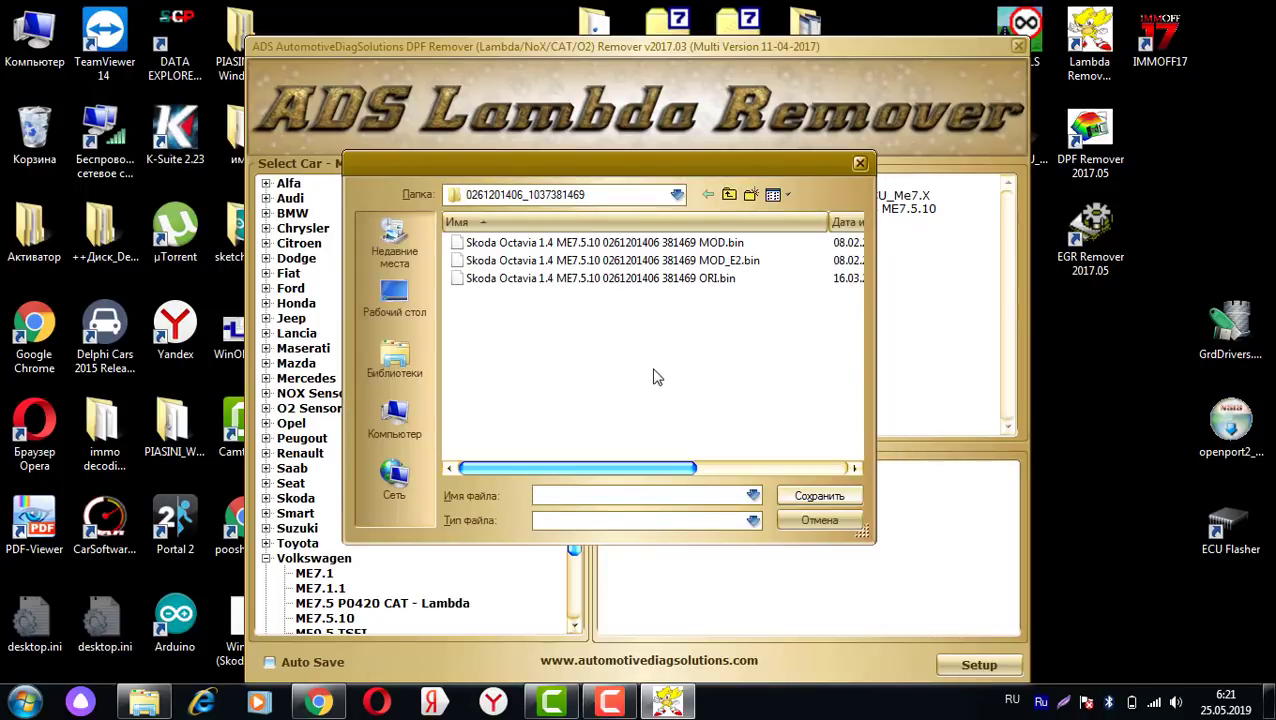
{"action": "left_click", "coordinate": [707, 279]}
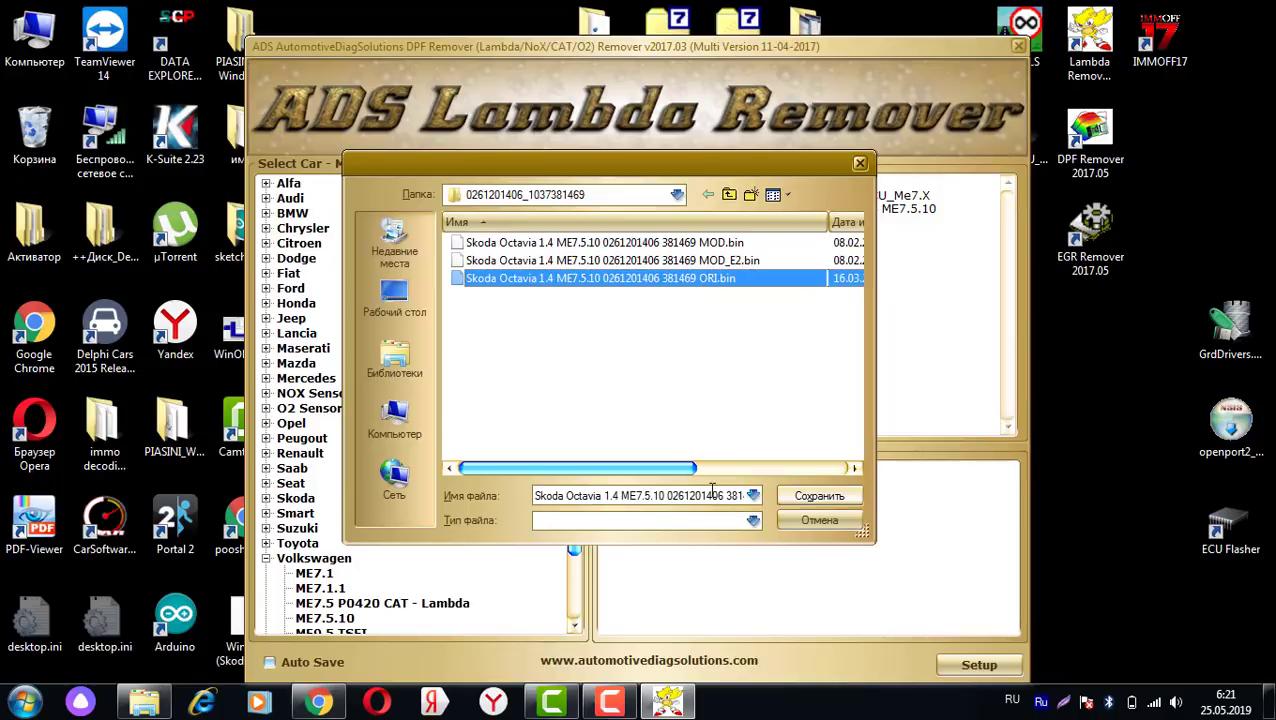
{"action": "left_click", "coordinate": [703, 495]}
{"action": "left_click", "coordinate": [736, 495]}
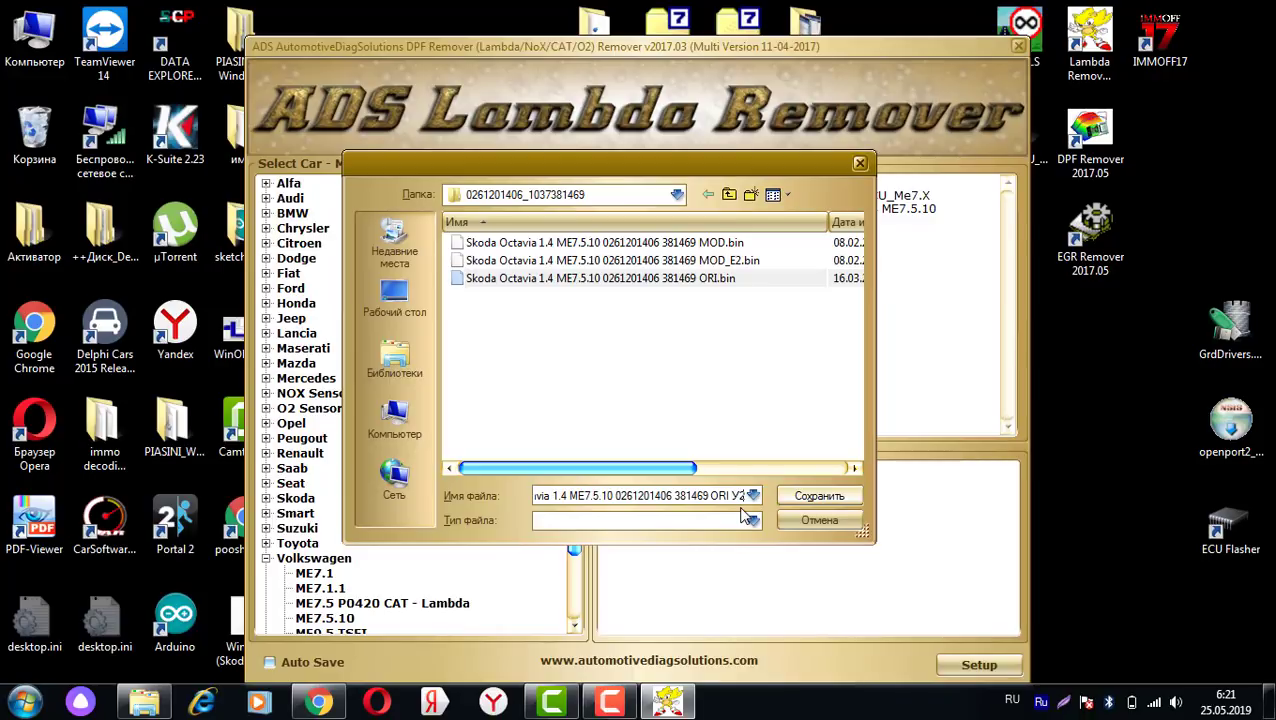
{"action": "left_click", "coordinate": [814, 498]}
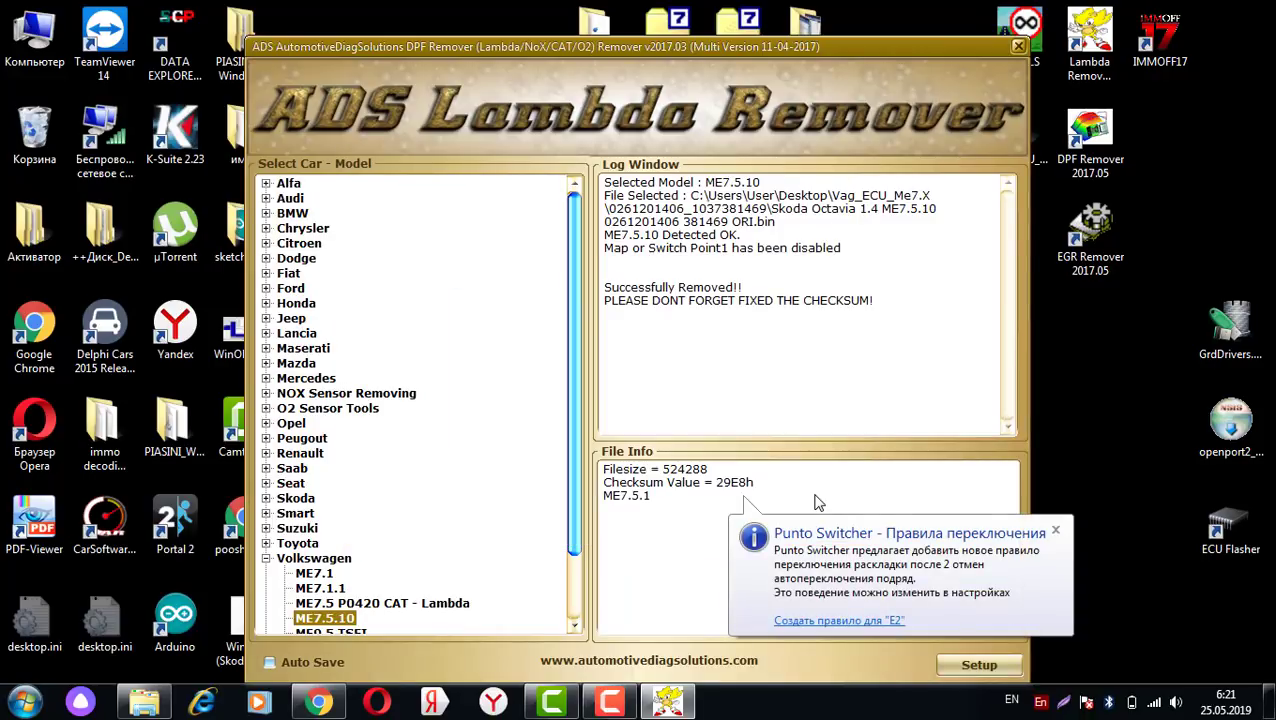
Step: Read the removal log's final lines, look through the Volkswagen ECU entries, and close Lambda Remover
{"action": "left_click", "coordinate": [620, 298]}
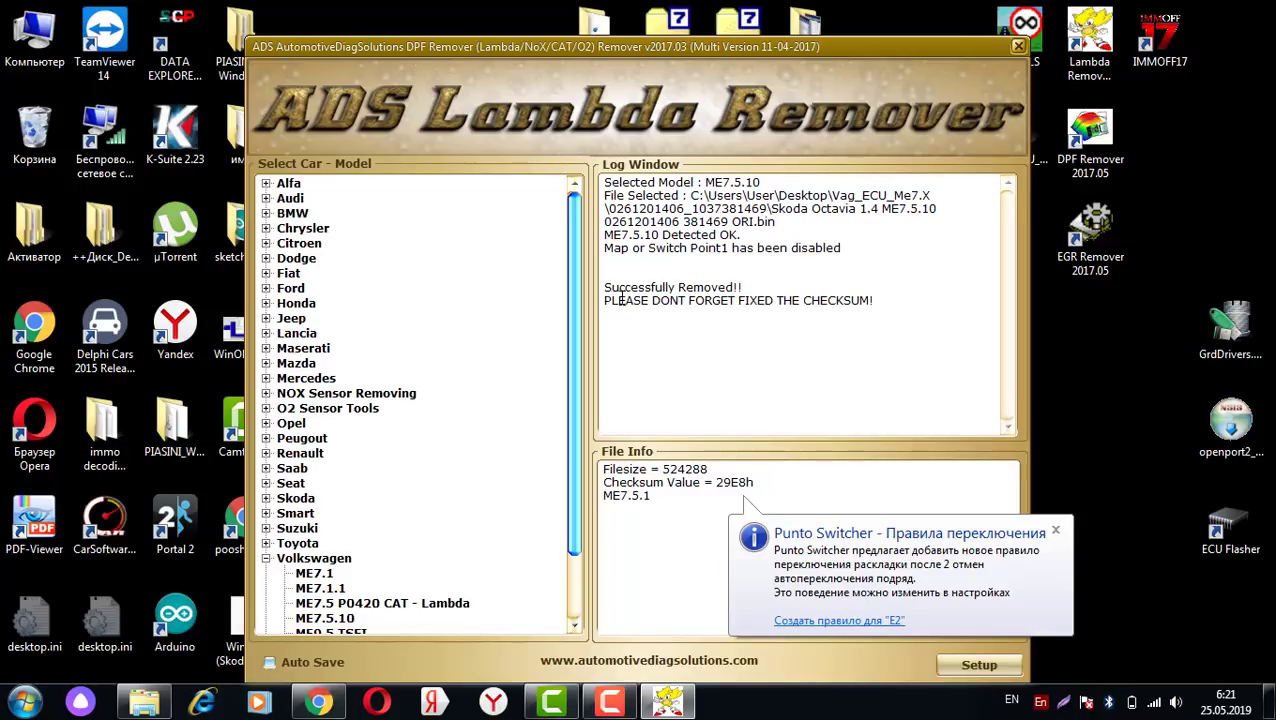
{"action": "left_click_drag", "start_coordinate": [620, 298], "coordinate": [897, 299]}
{"action": "left_click", "coordinate": [897, 300]}
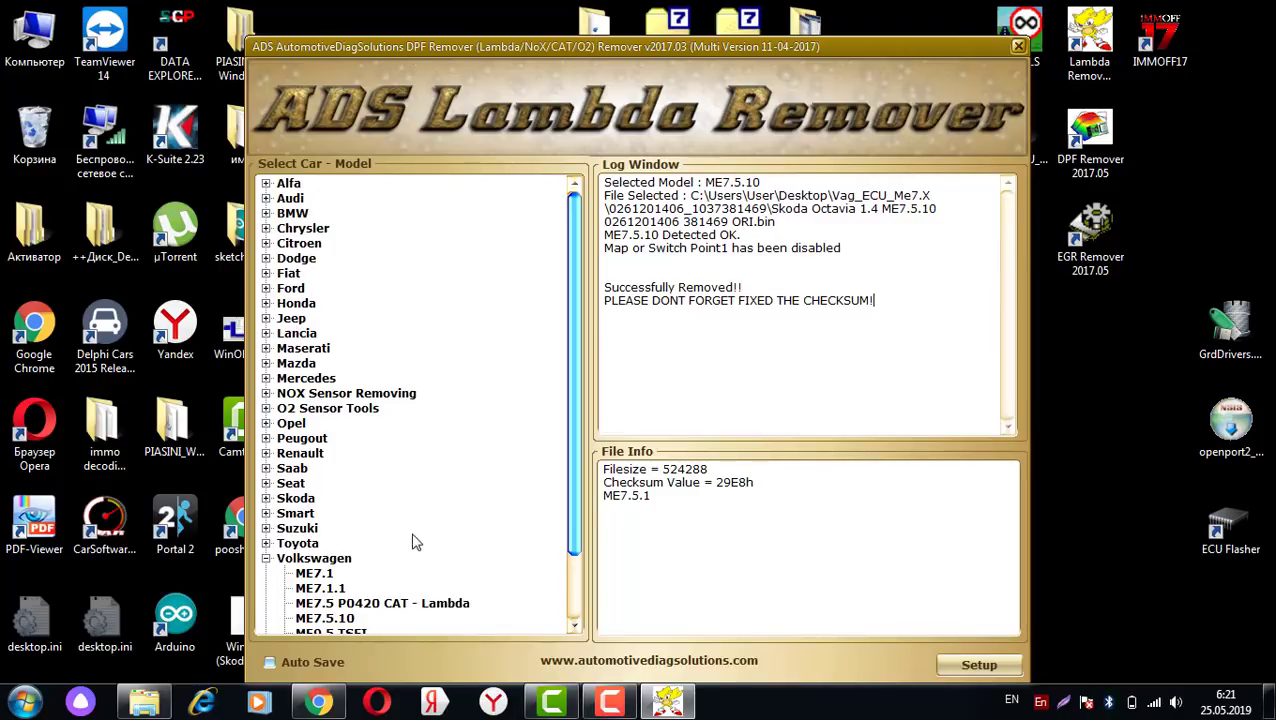
{"action": "left_click", "coordinate": [316, 576]}
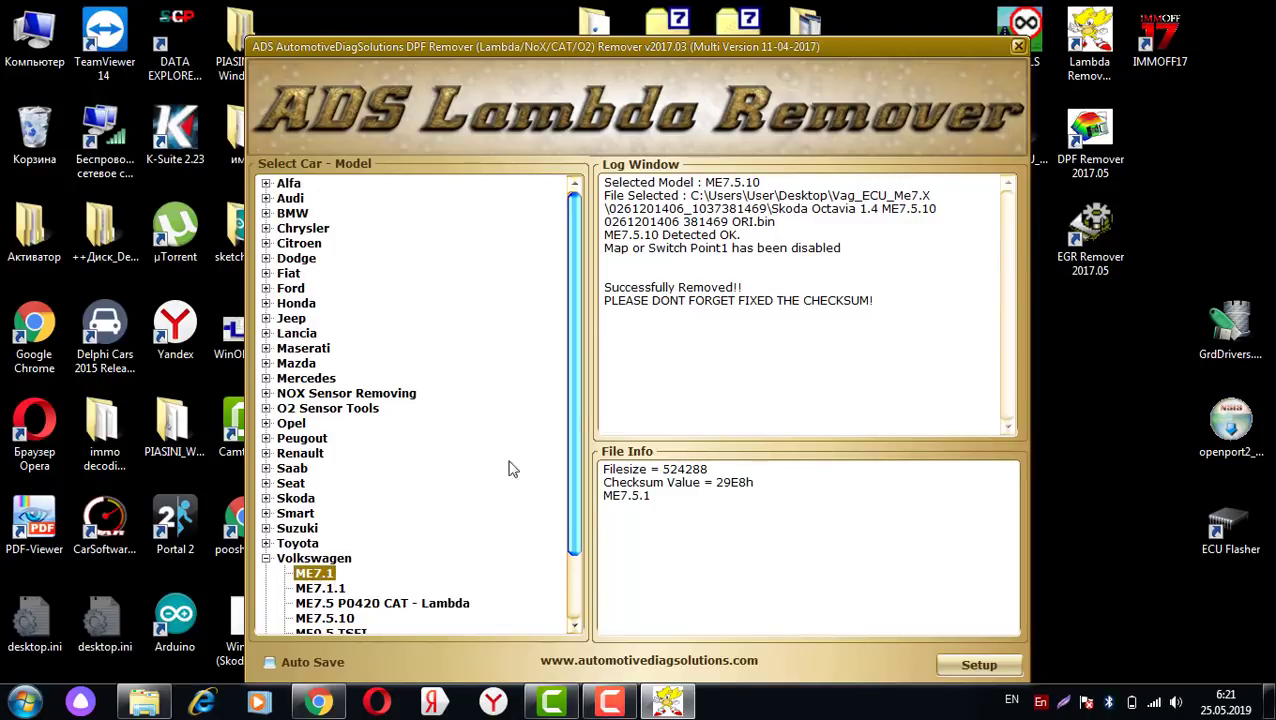
{"action": "left_click_drag", "start_coordinate": [578, 406], "coordinate": [580, 470]}
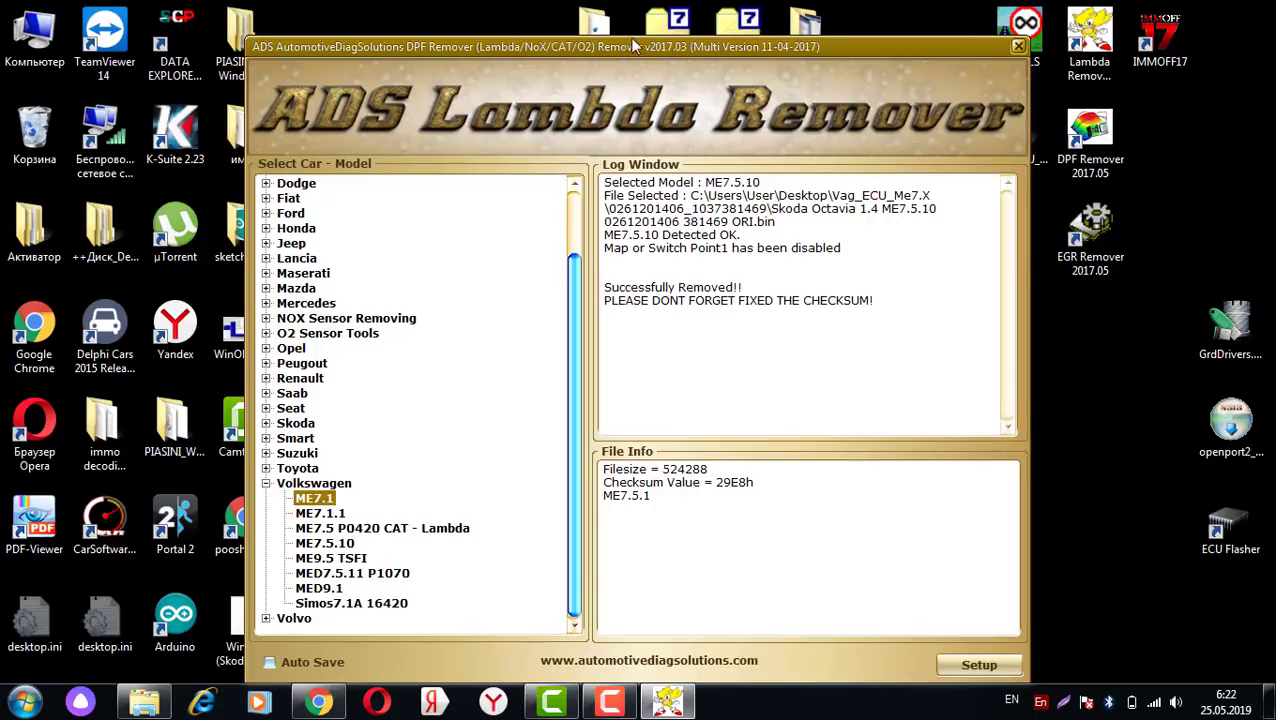
{"action": "left_click_drag", "start_coordinate": [634, 46], "coordinate": [646, 29]}
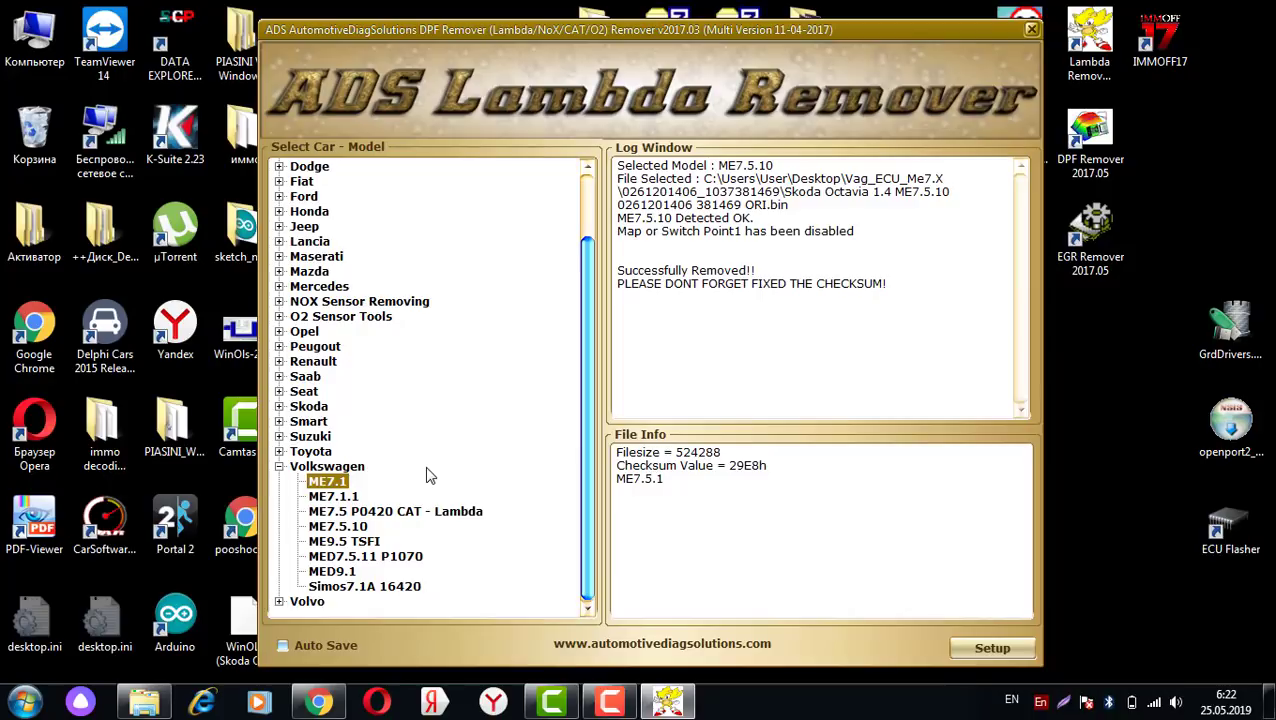
{"action": "left_click", "coordinate": [1031, 30]}
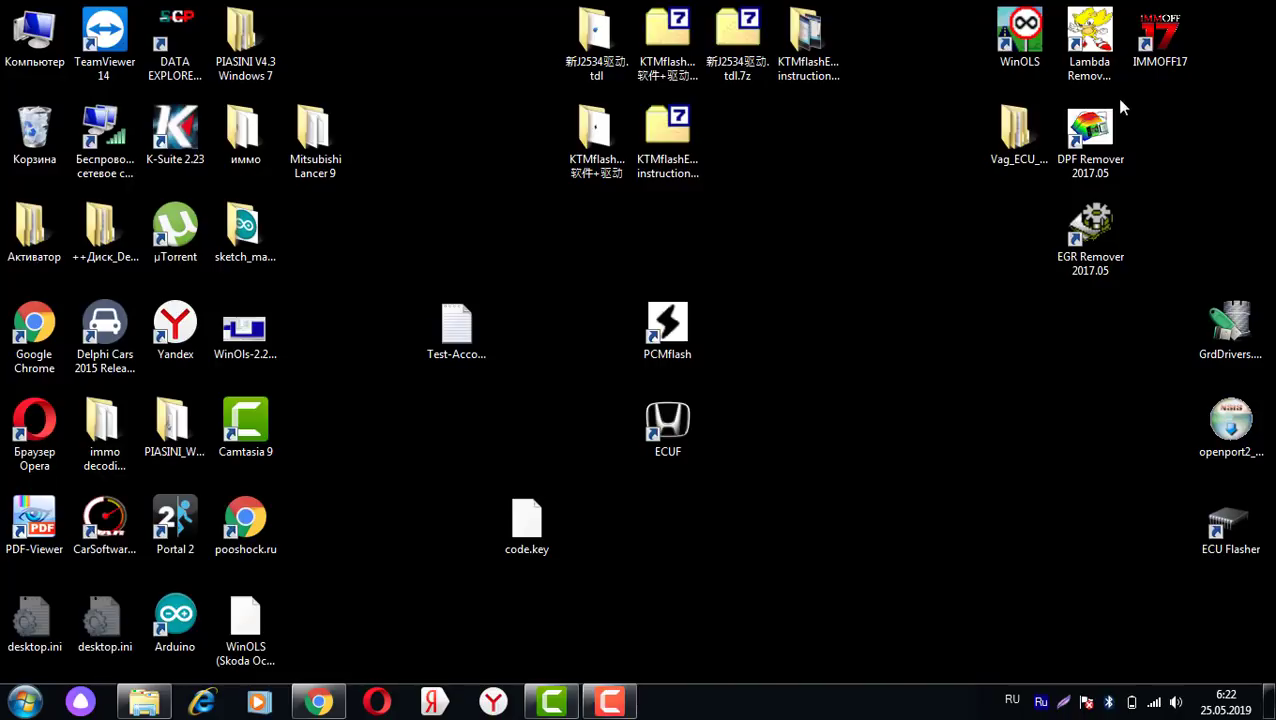
Step: Switch to WinOLS and close the Skoda Octavia project that is open there
{"action": "double_click", "coordinate": [1020, 38]}
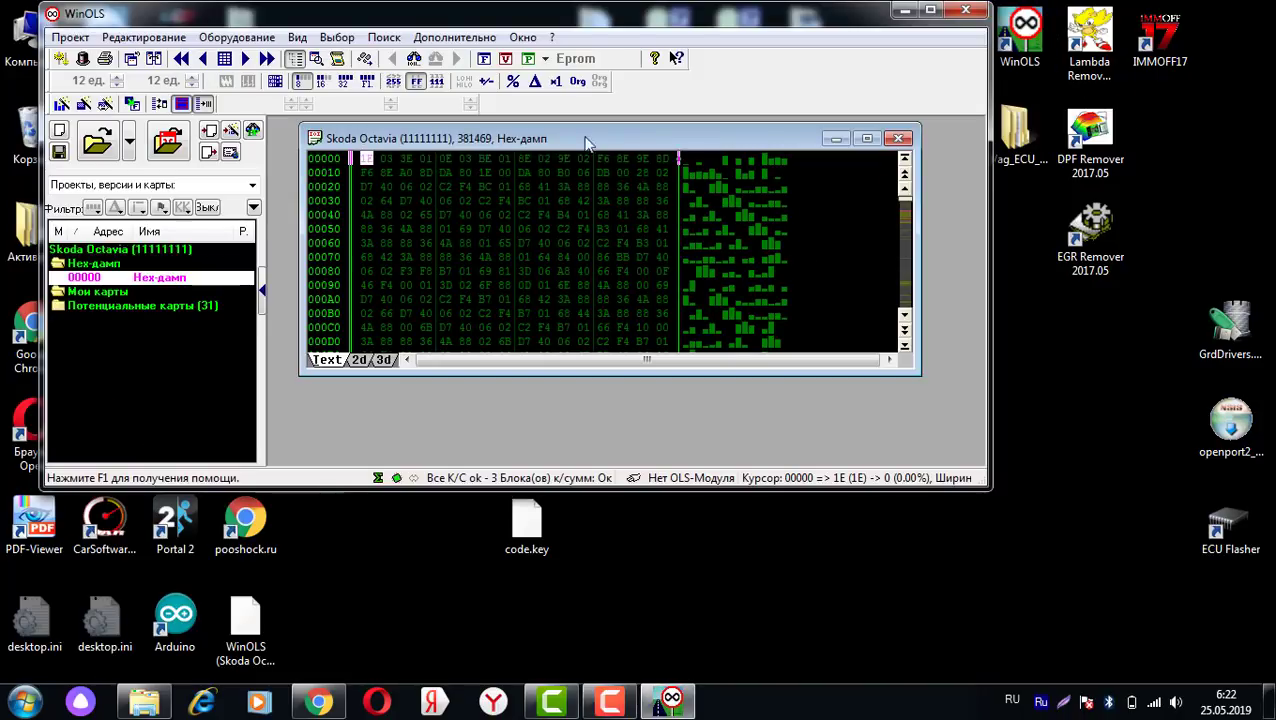
{"action": "left_click", "coordinate": [897, 138]}
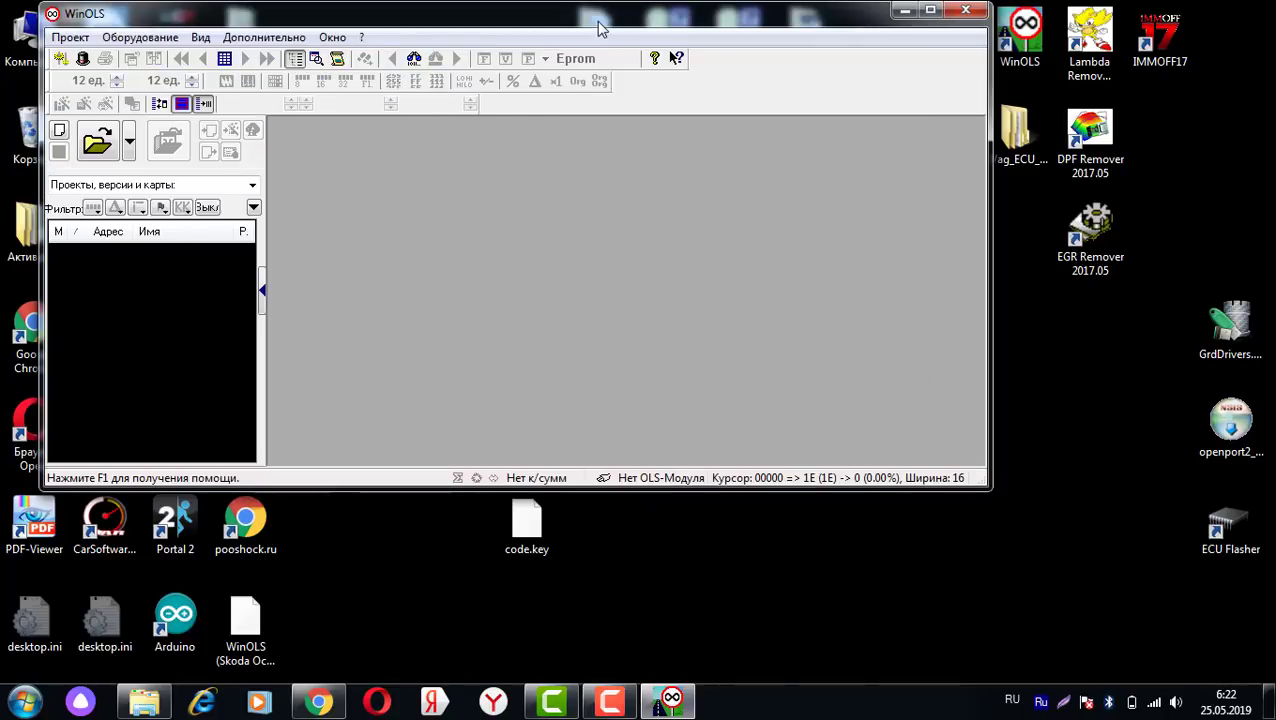
{"action": "left_click_drag", "start_coordinate": [600, 20], "coordinate": [577, 20]}
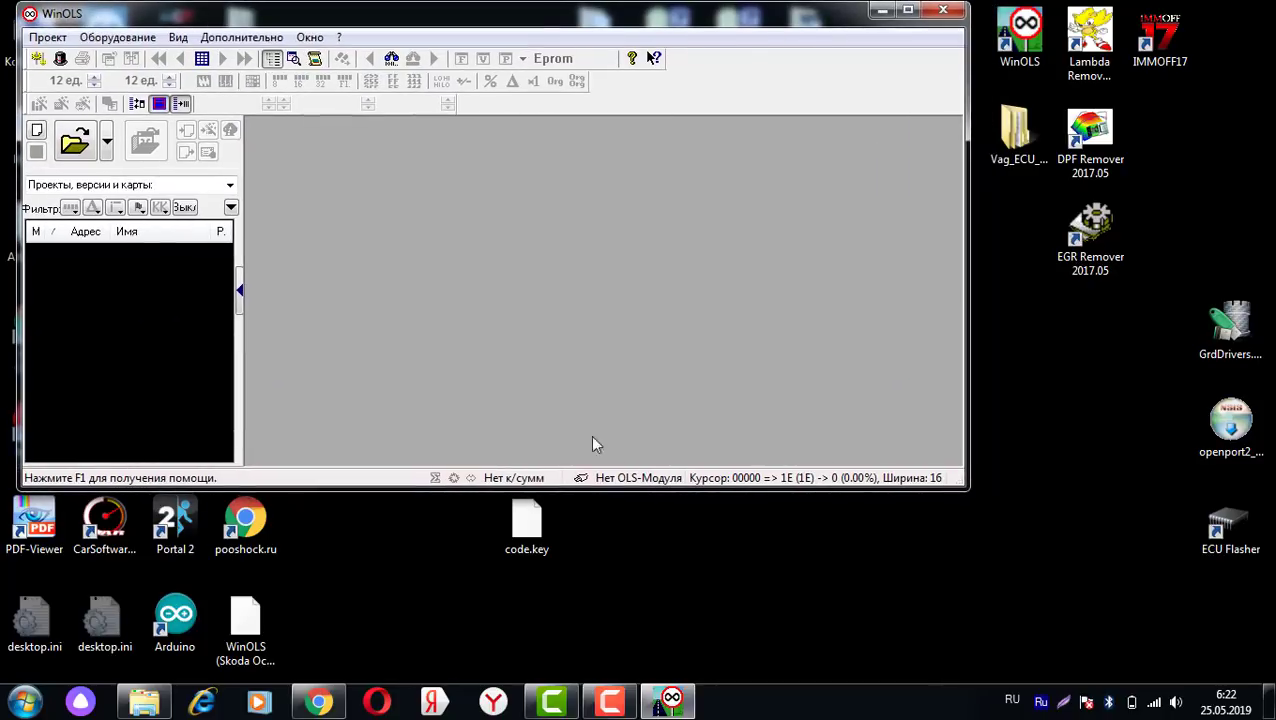
{"action": "left_click", "coordinate": [144, 701]}
{"action": "left_click_drag", "start_coordinate": [590, 73], "coordinate": [654, 364]}
{"action": "left_click", "coordinate": [742, 433]}
{"action": "left_click_drag", "start_coordinate": [655, 532], "coordinate": [443, 215]}
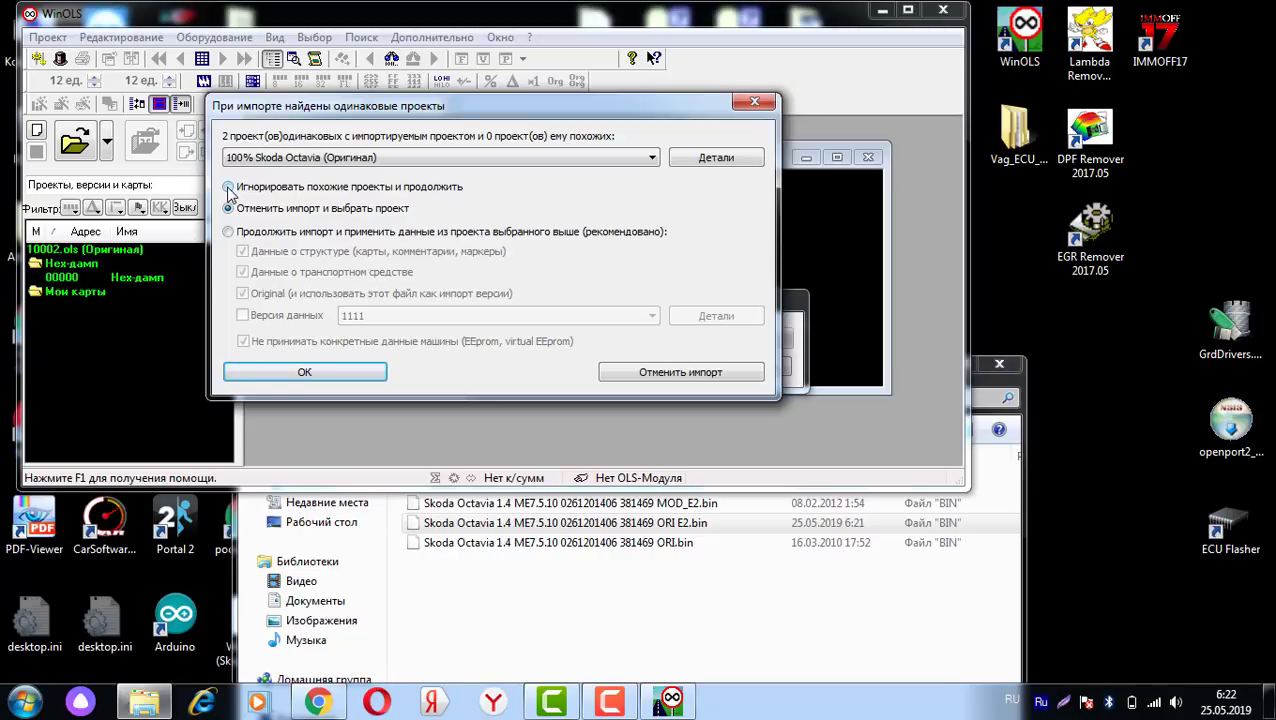
{"action": "left_click", "coordinate": [227, 187]}
{"action": "left_click", "coordinate": [304, 372]}
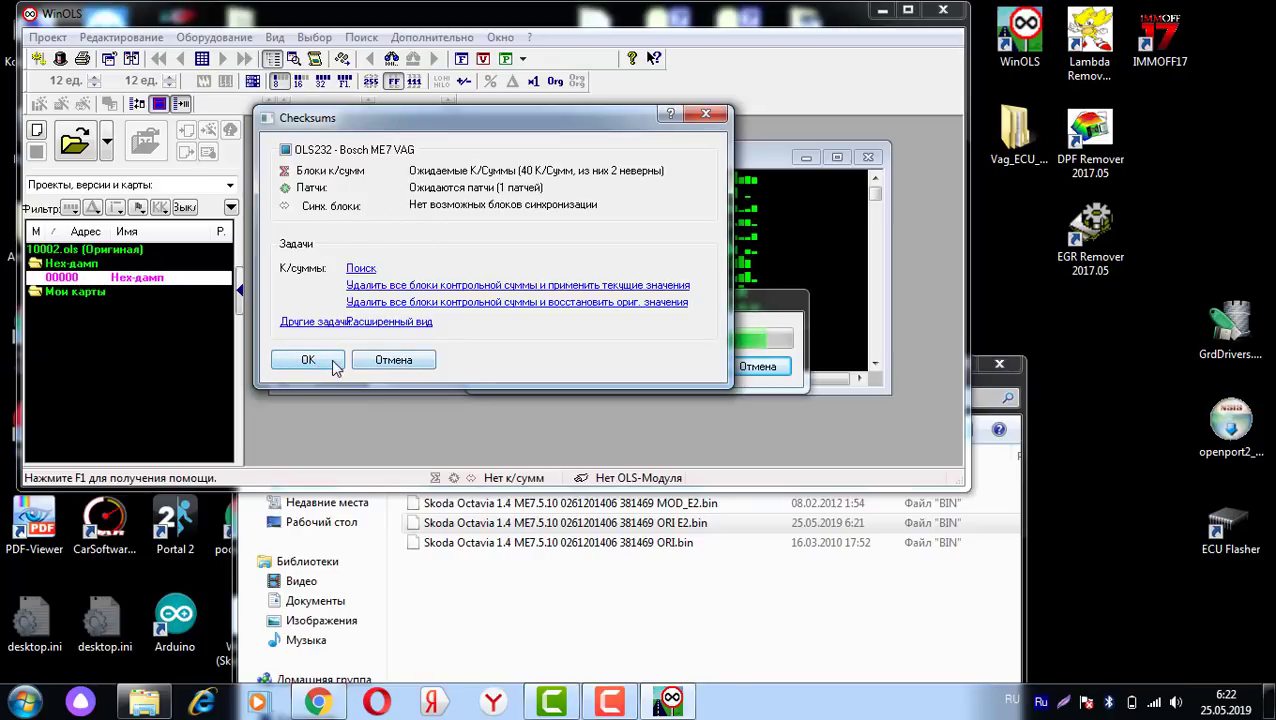
Step: Correct the imported file's checksums with the OLS232 - Bosch ME7 VAG module and accept the project properties
{"action": "left_click_drag", "start_coordinate": [397, 131], "coordinate": [381, 157]}
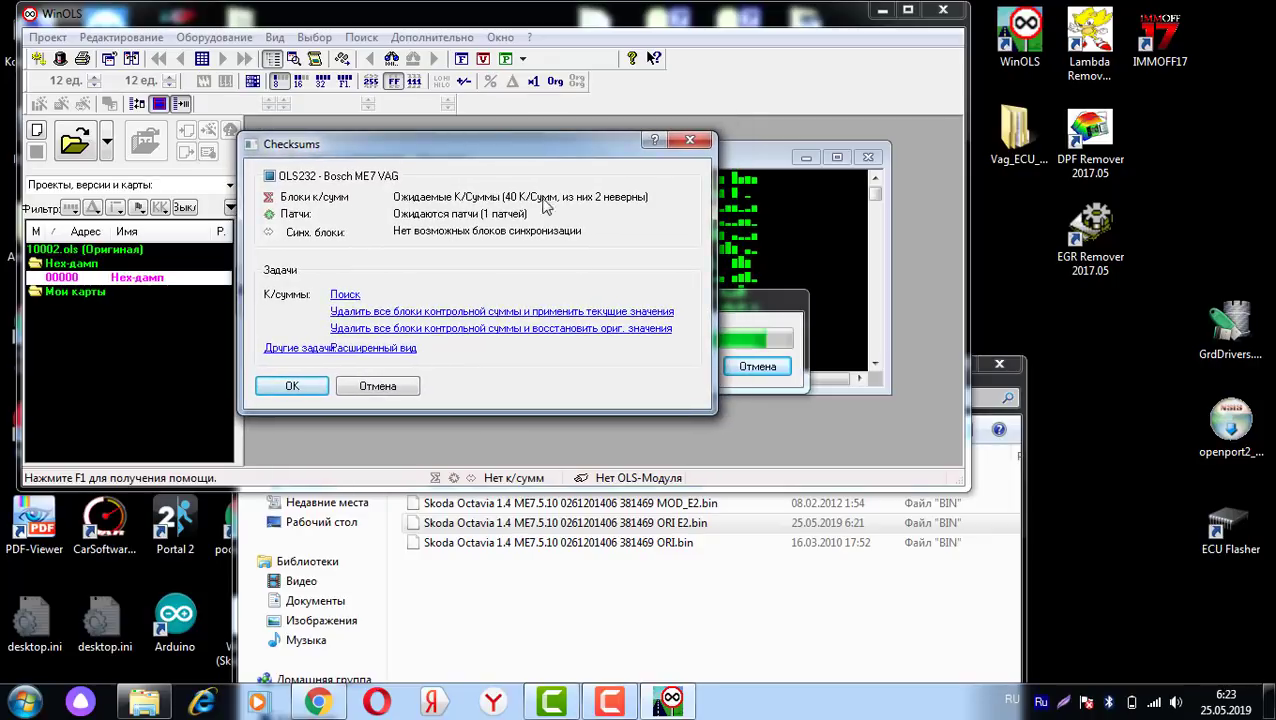
{"action": "left_click", "coordinate": [311, 389]}
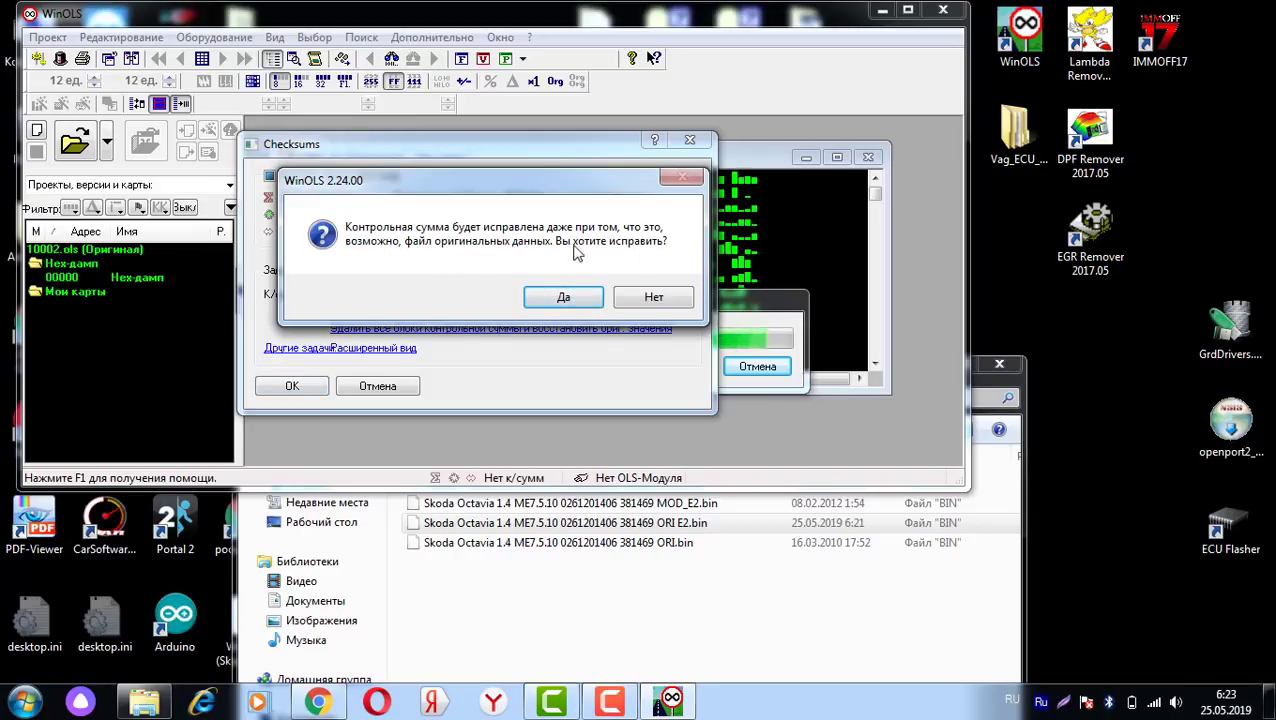
{"action": "left_click", "coordinate": [558, 297]}
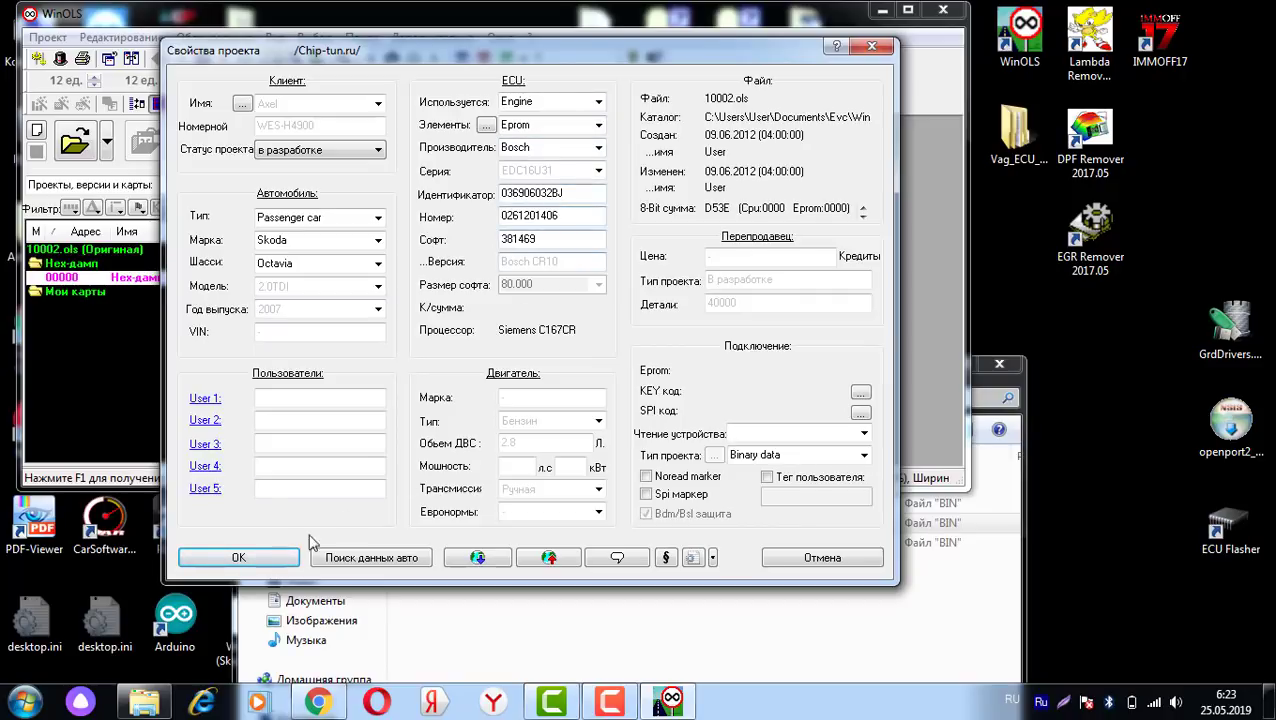
{"action": "left_click", "coordinate": [266, 558]}
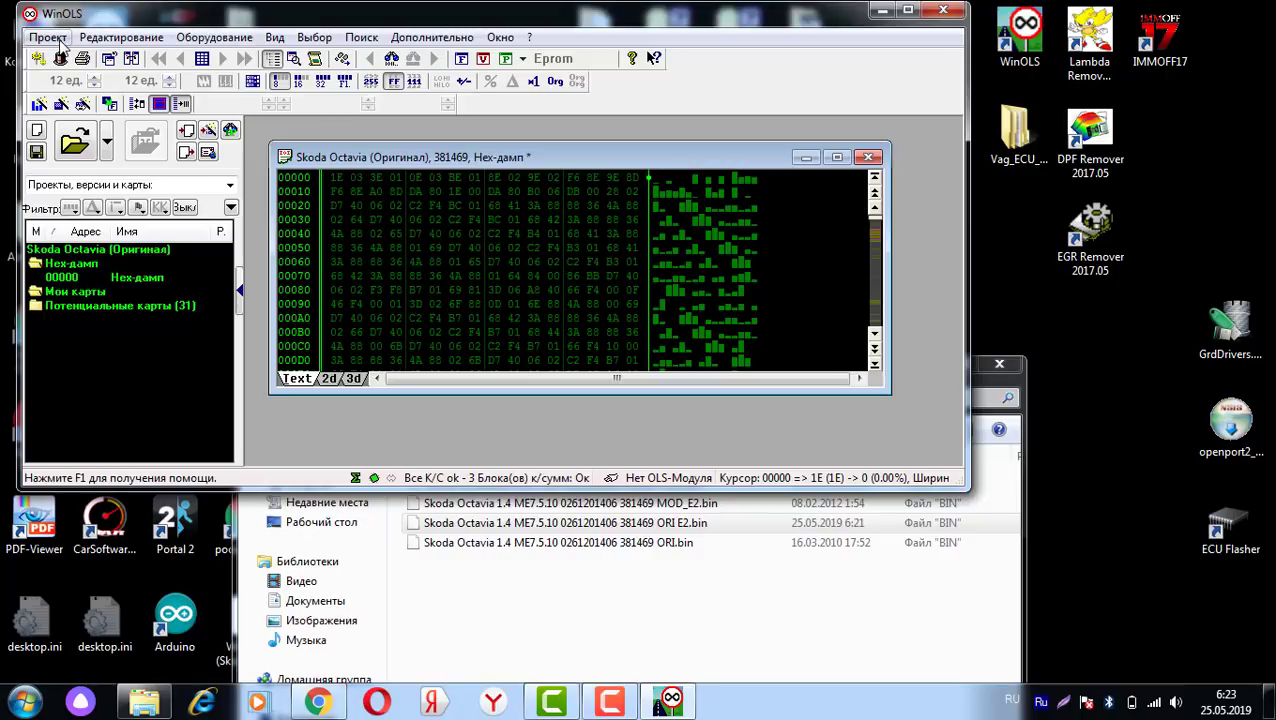
Step: Export the project as version 111 in binary format to the desktop under the name WinOLS (Skoda Octavia (111) - 381469)
{"action": "left_click_drag", "start_coordinate": [396, 153], "coordinate": [413, 160]}
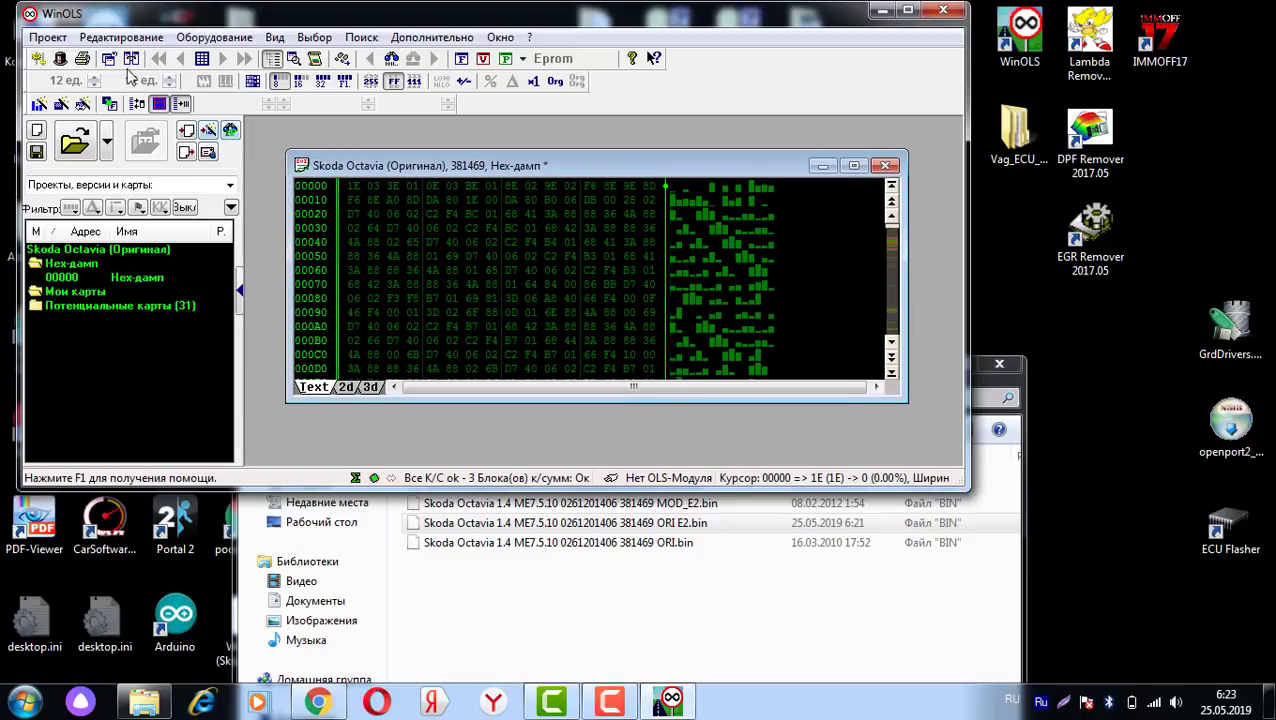
{"action": "left_click", "coordinate": [50, 38]}
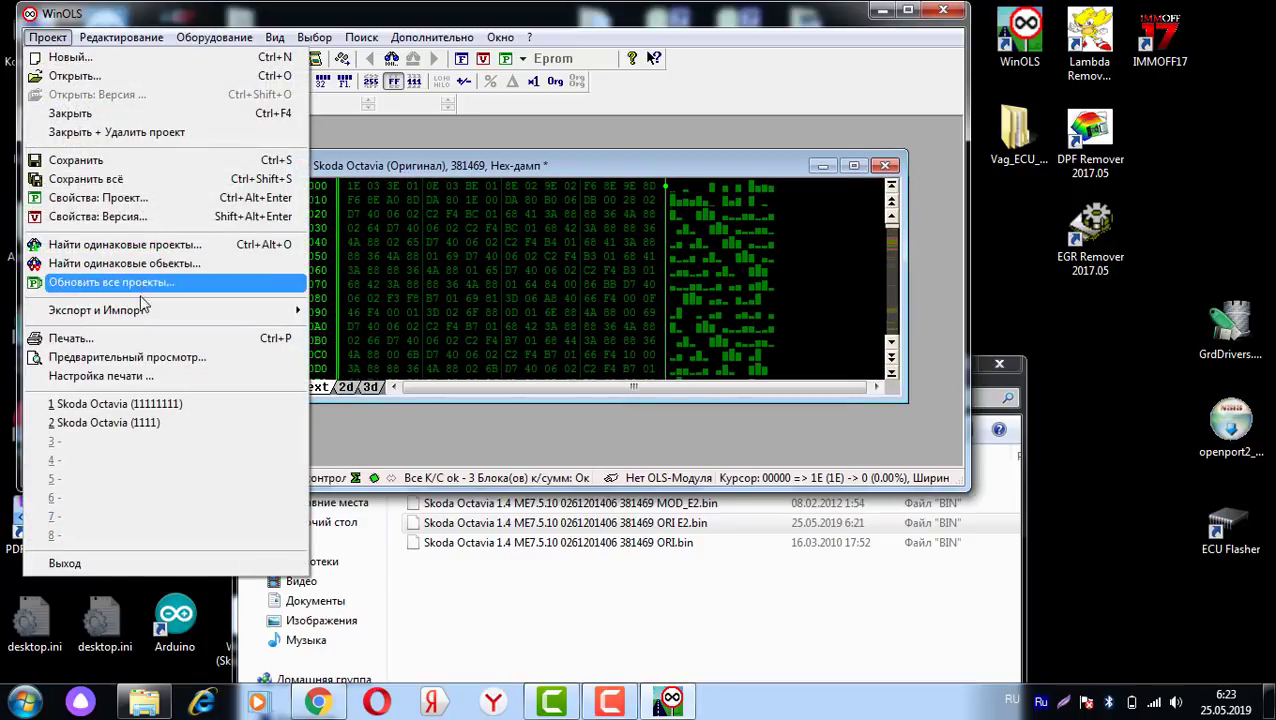
{"action": "mouse_move", "coordinate": [119, 315]}
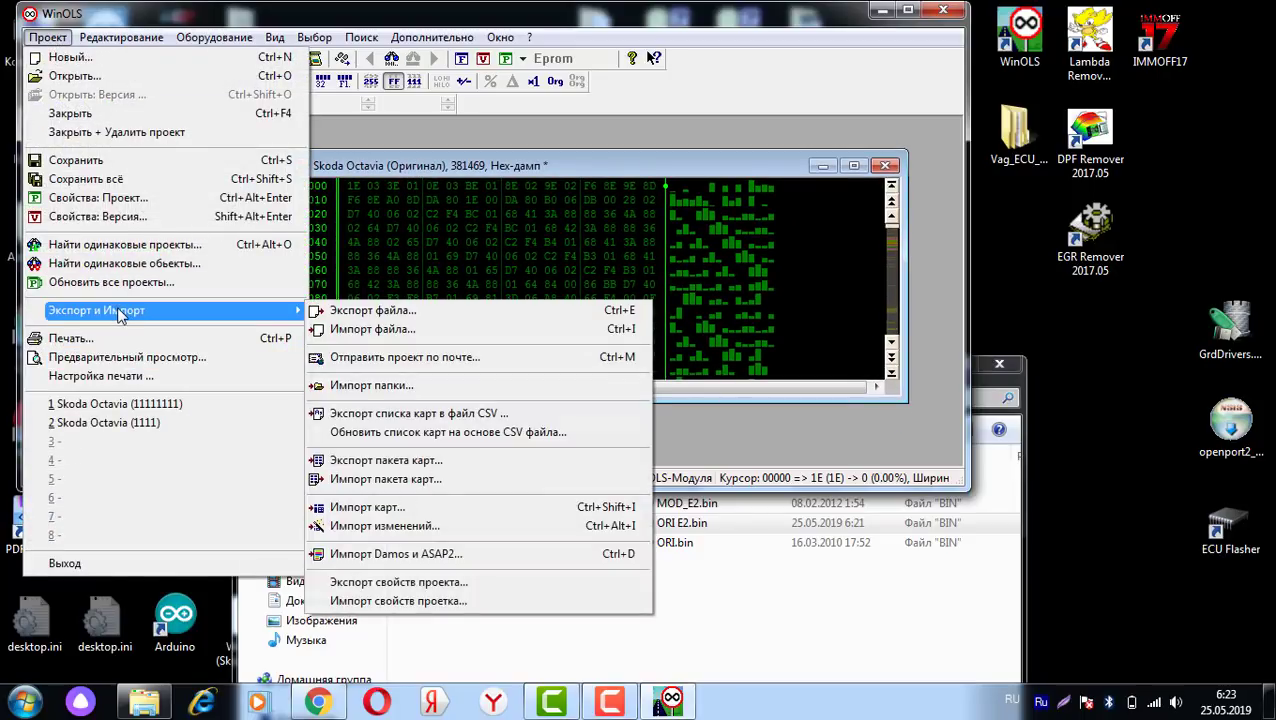
{"action": "left_click", "coordinate": [360, 314]}
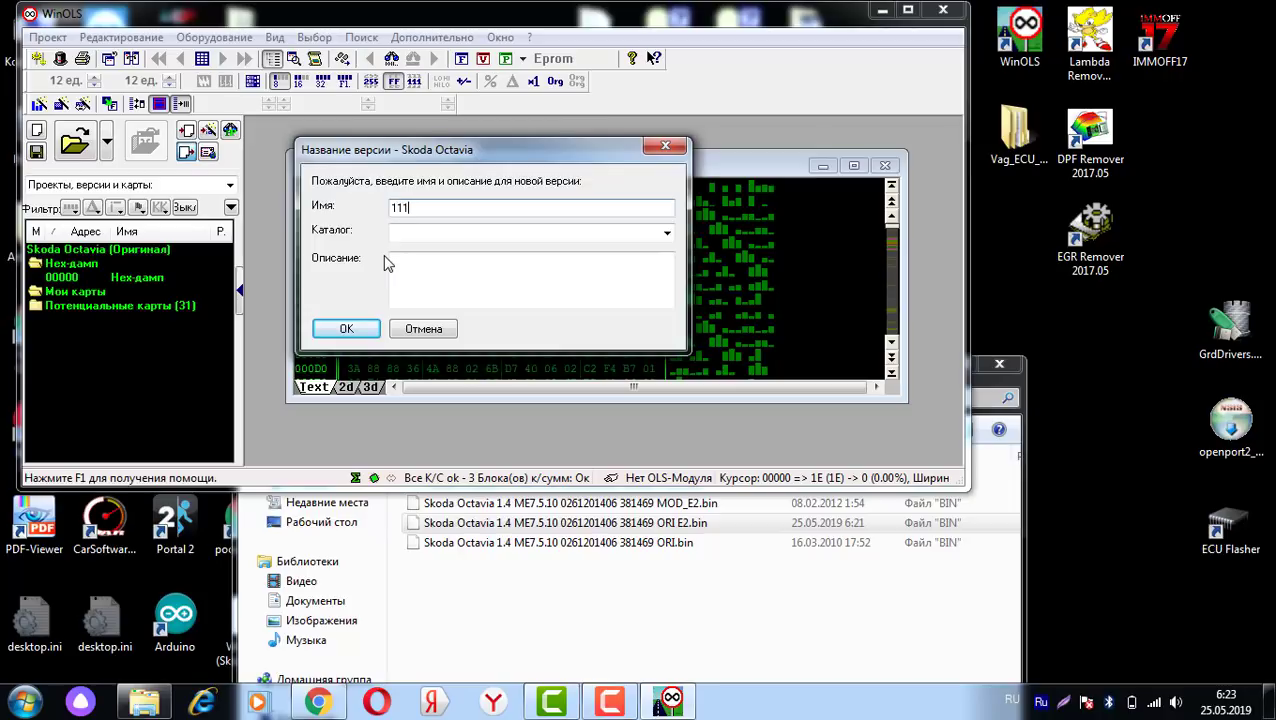
{"action": "left_click", "coordinate": [360, 330]}
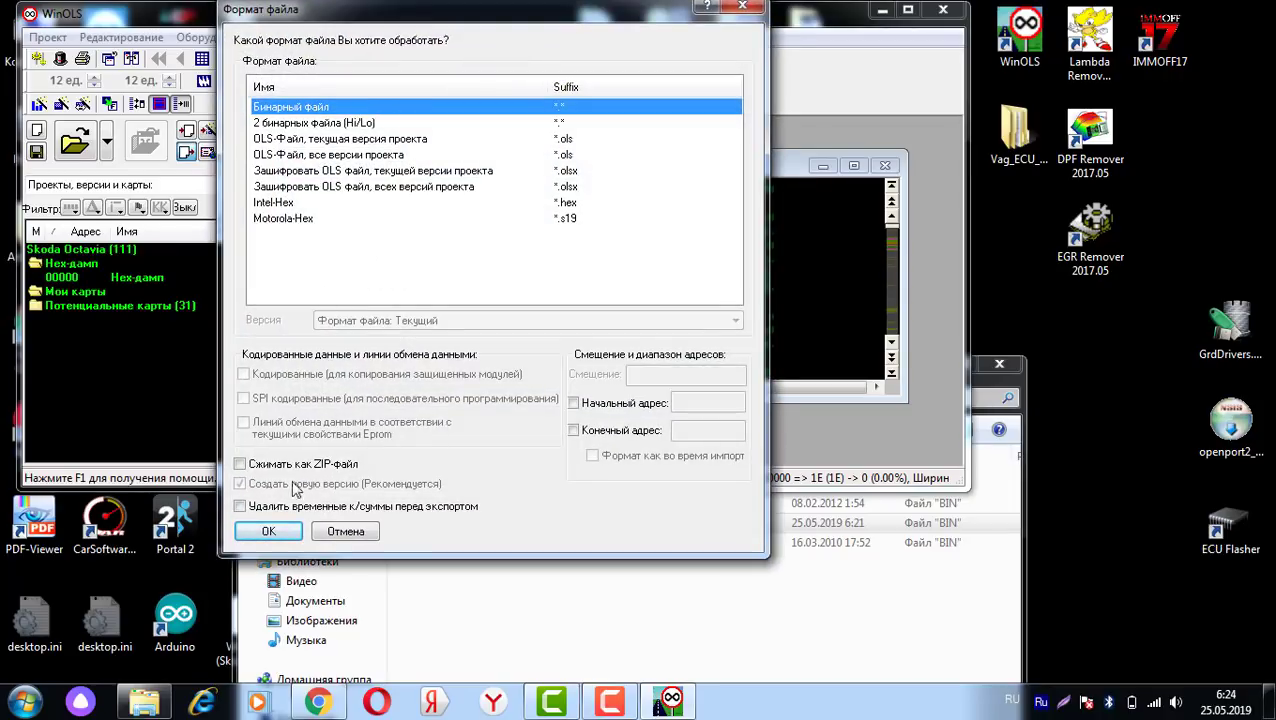
{"action": "left_click", "coordinate": [272, 533]}
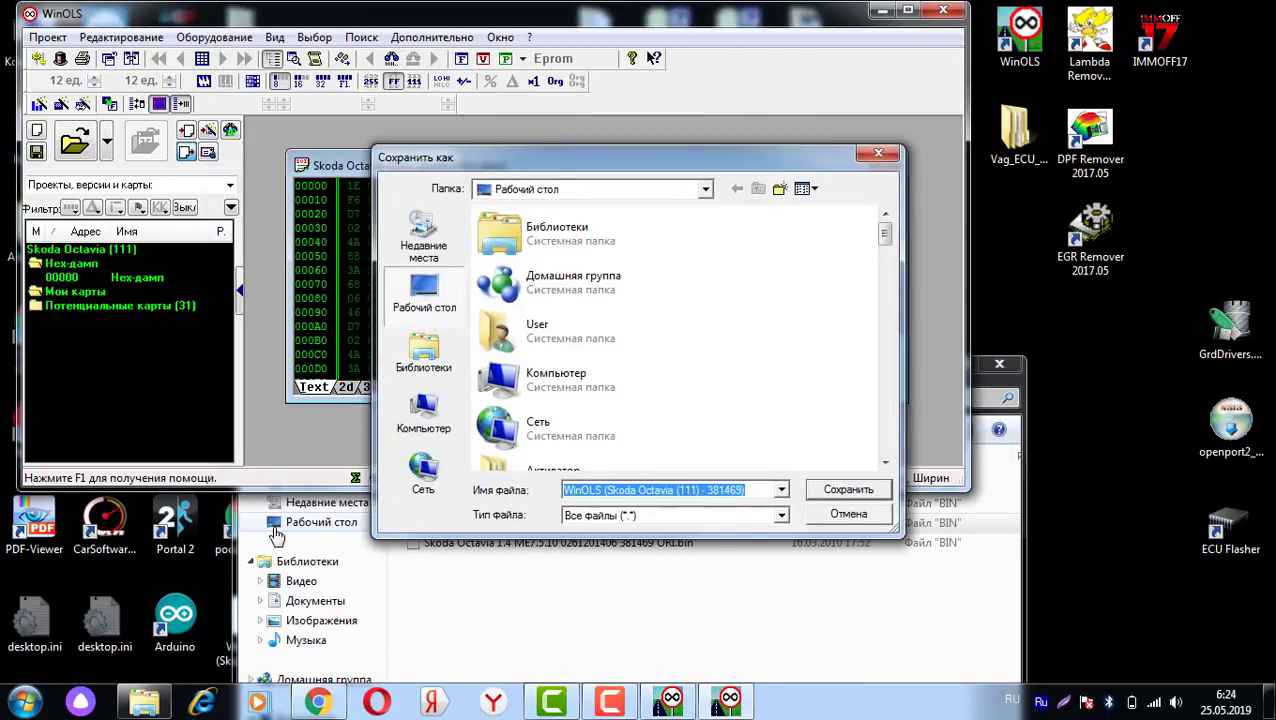
{"action": "left_click", "coordinate": [843, 493]}
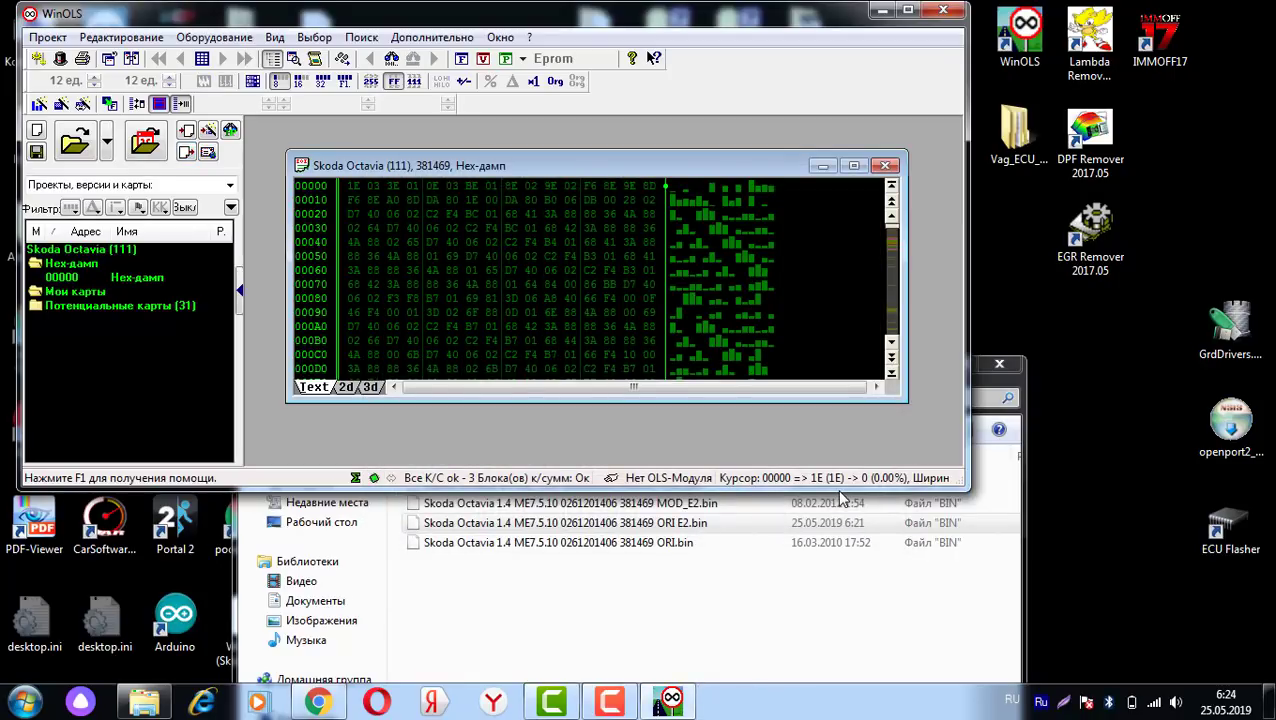
{"action": "left_click_drag", "start_coordinate": [750, 14], "coordinate": [827, 73]}
{"action": "left_click", "coordinate": [1019, 69]}
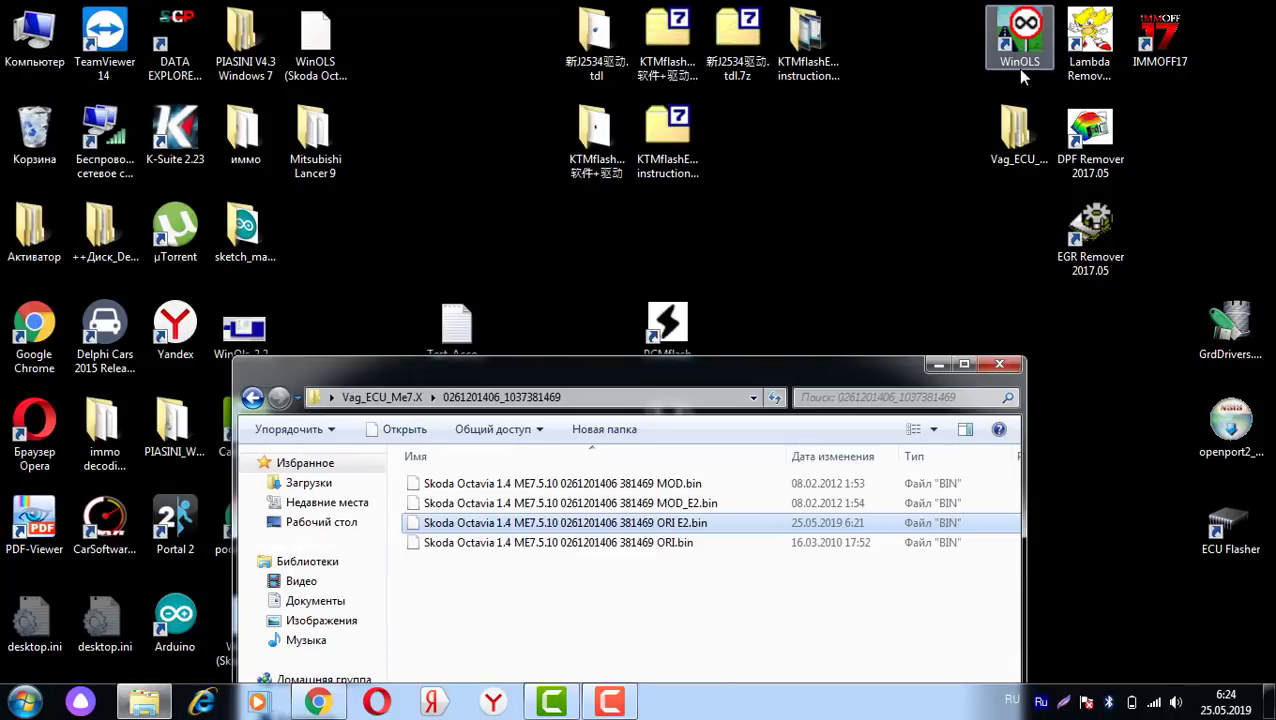
{"action": "left_click_drag", "start_coordinate": [763, 373], "coordinate": [821, 149]}
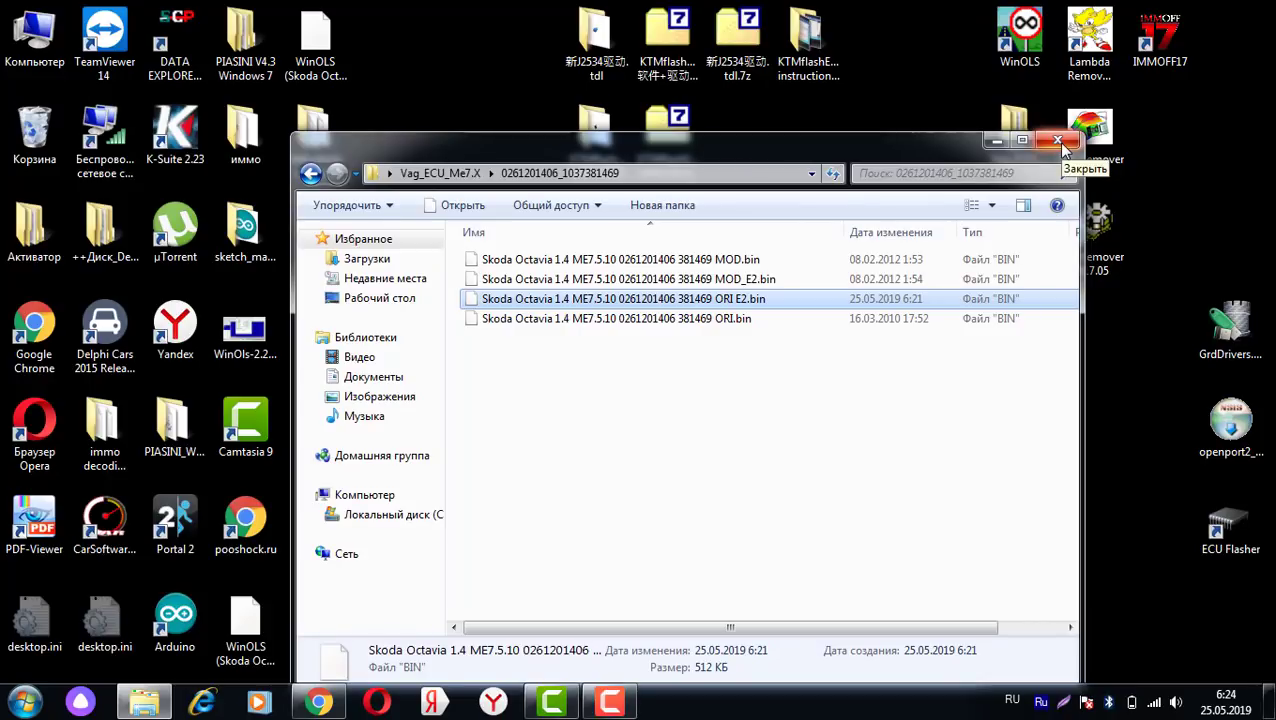
{"action": "left_click", "coordinate": [1058, 141]}
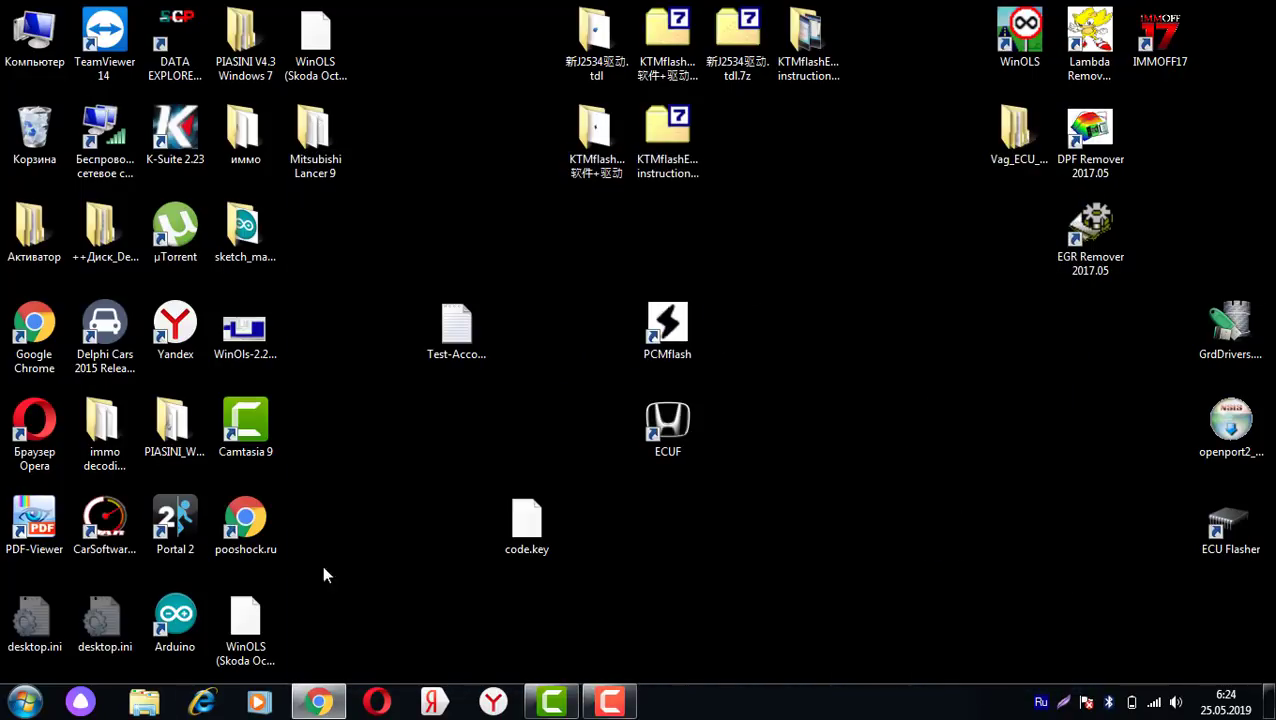
{"action": "left_click_drag", "start_coordinate": [245, 625], "coordinate": [1008, 240]}
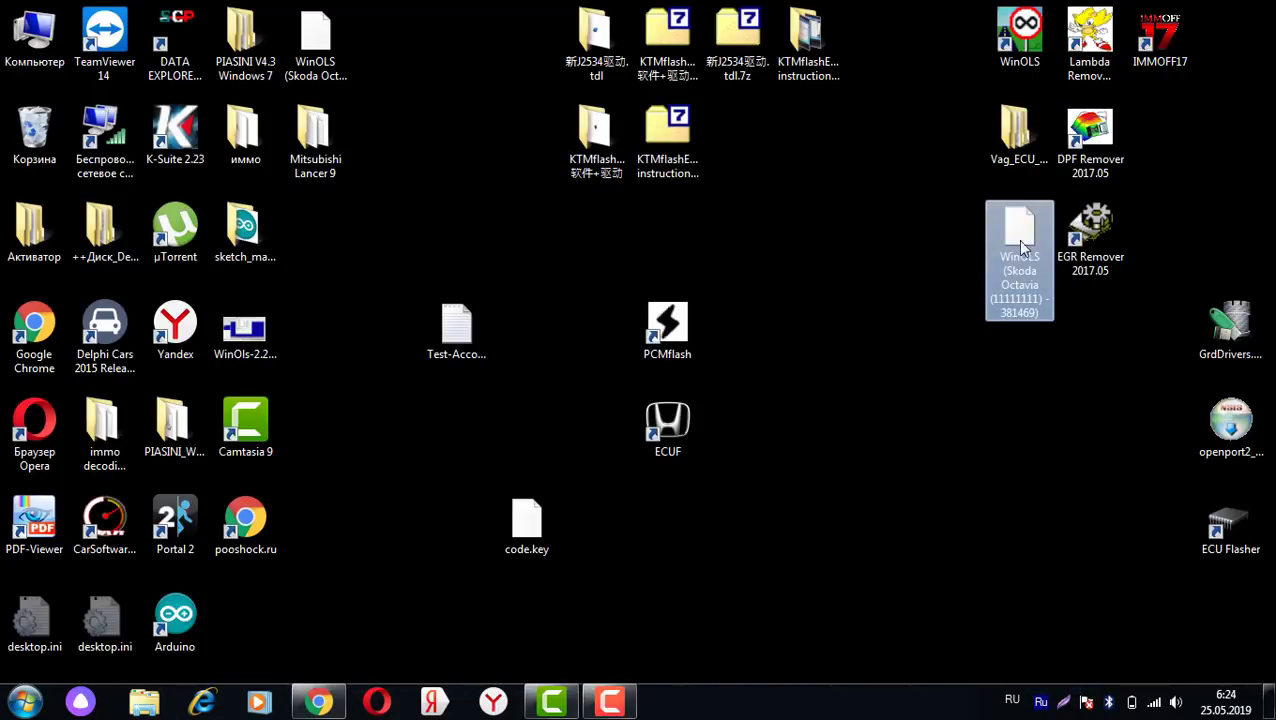
{"action": "left_click", "coordinate": [908, 250]}
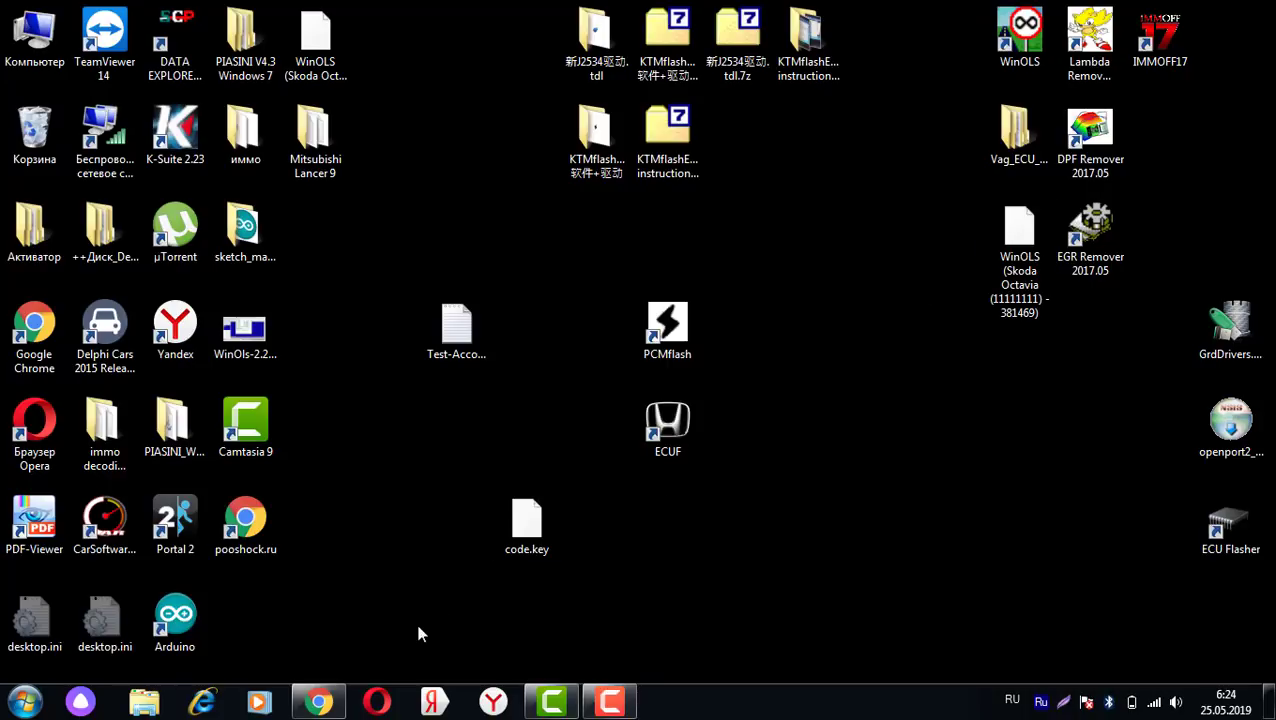
{"action": "left_click", "coordinate": [609, 701]}
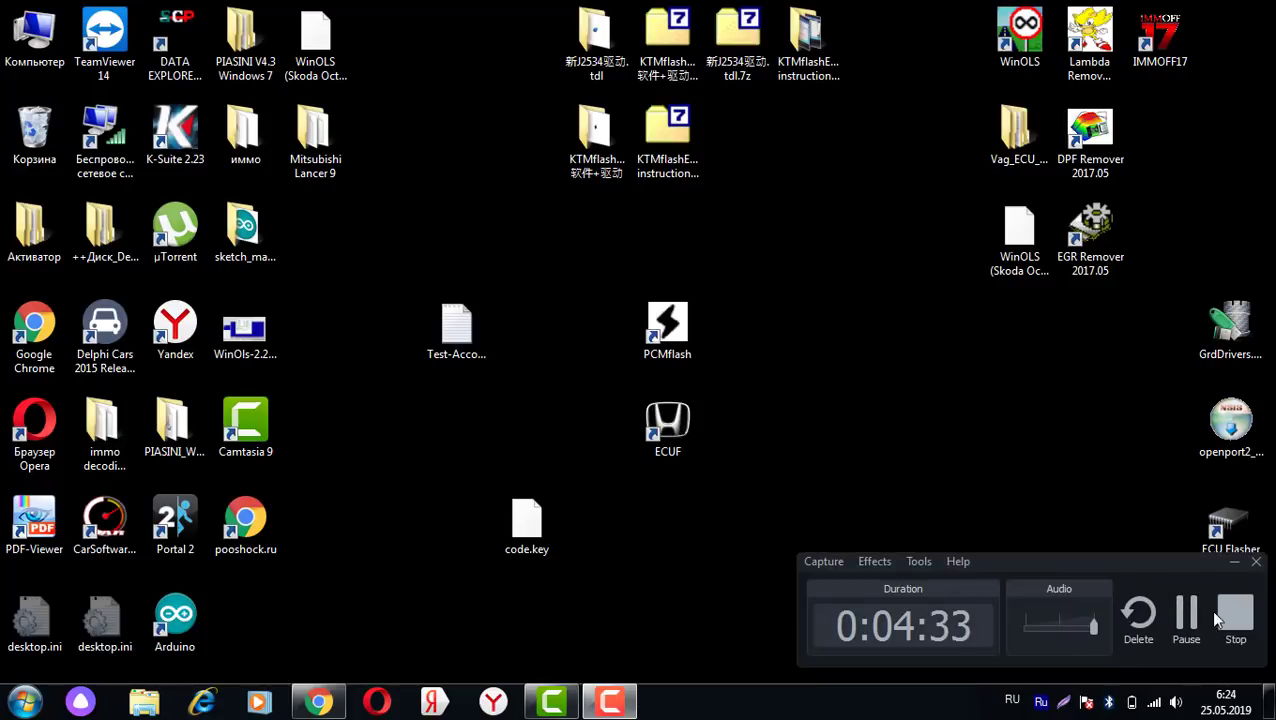
{"action": "left_click", "coordinate": [1236, 617]}
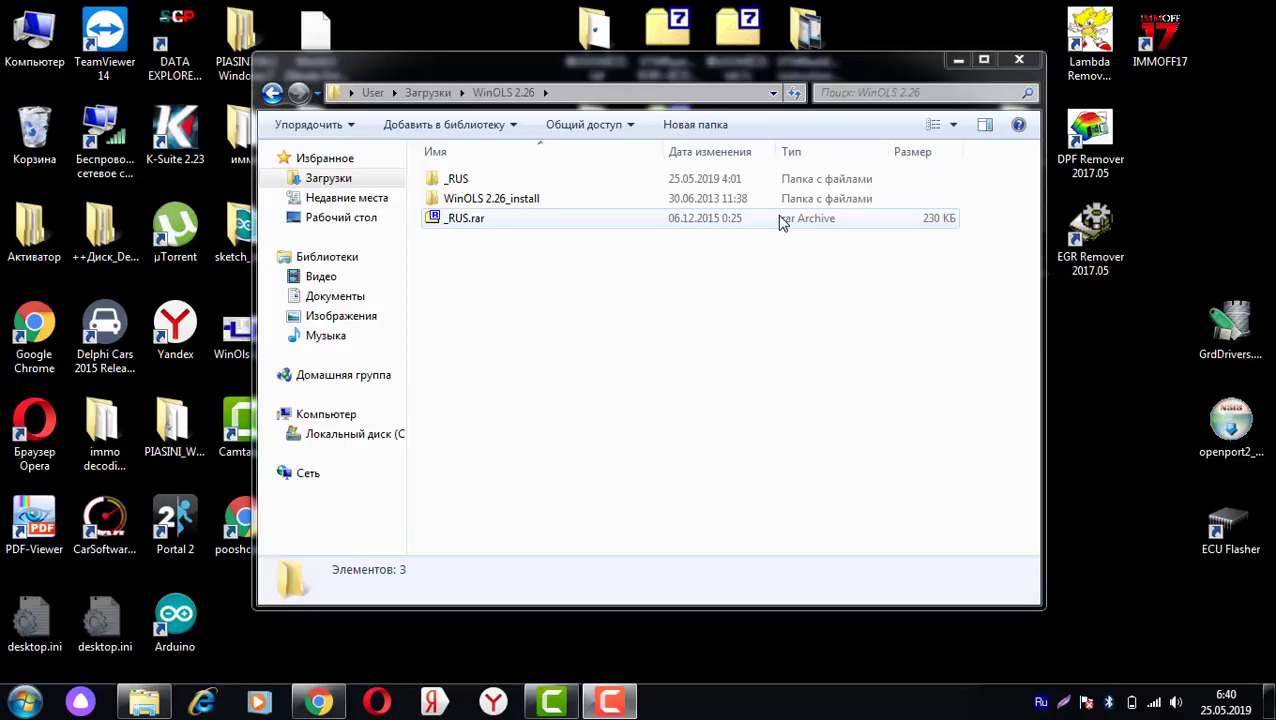
Step: Open Installation.txt in the WinOLS 2.26_install folder and copy the install path C:\Program Files\EVC\WinOLS from it
{"action": "left_click_drag", "start_coordinate": [694, 64], "coordinate": [731, 102]}
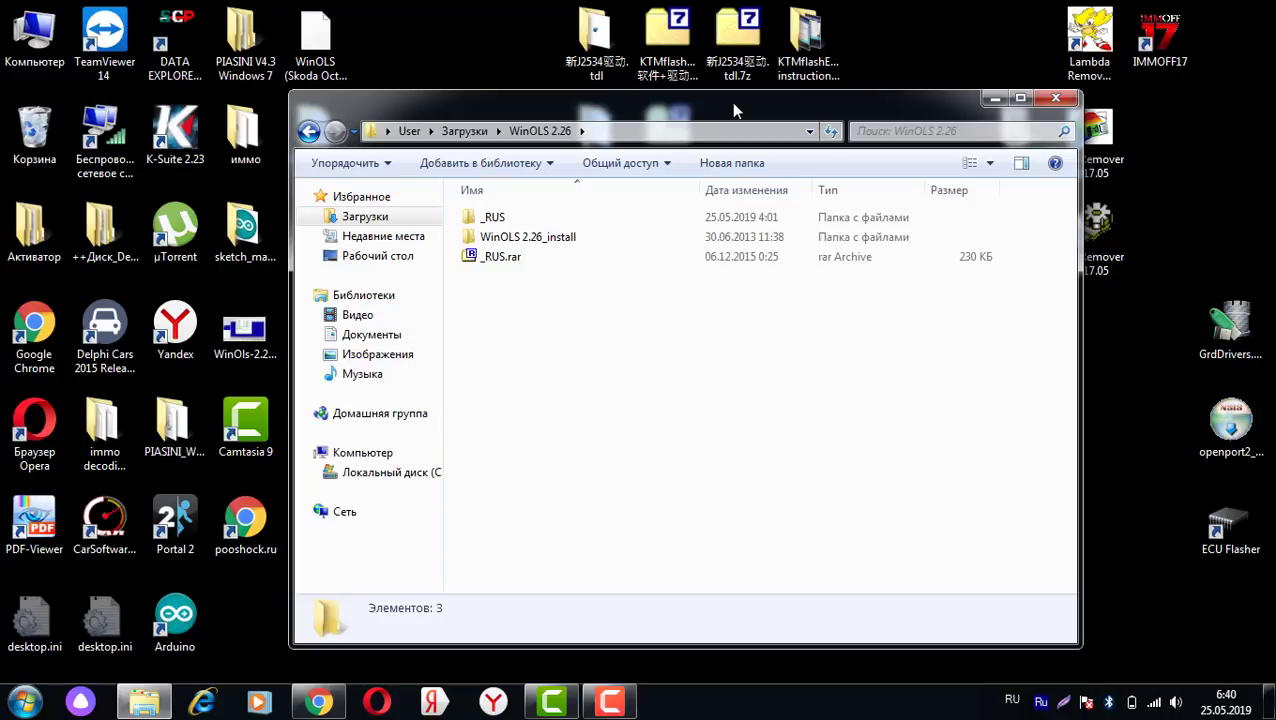
{"action": "left_click_drag", "start_coordinate": [731, 102], "coordinate": [757, 92]}
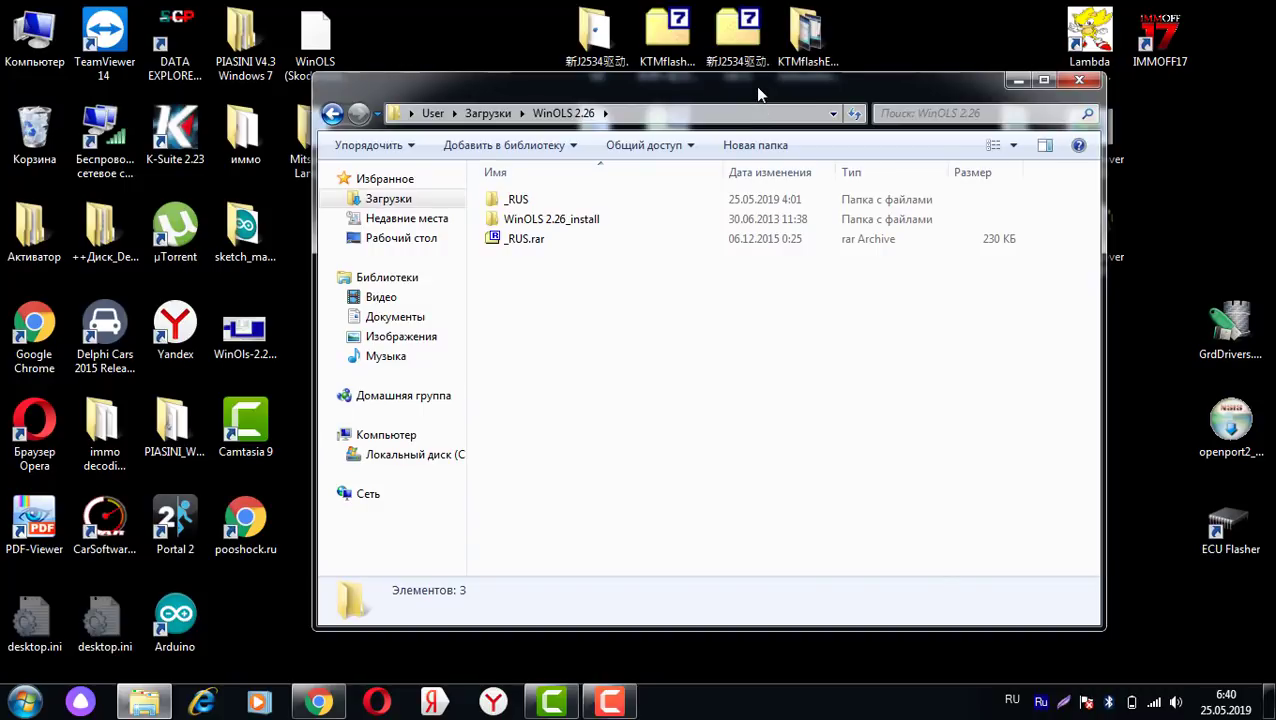
{"action": "double_click", "coordinate": [587, 228]}
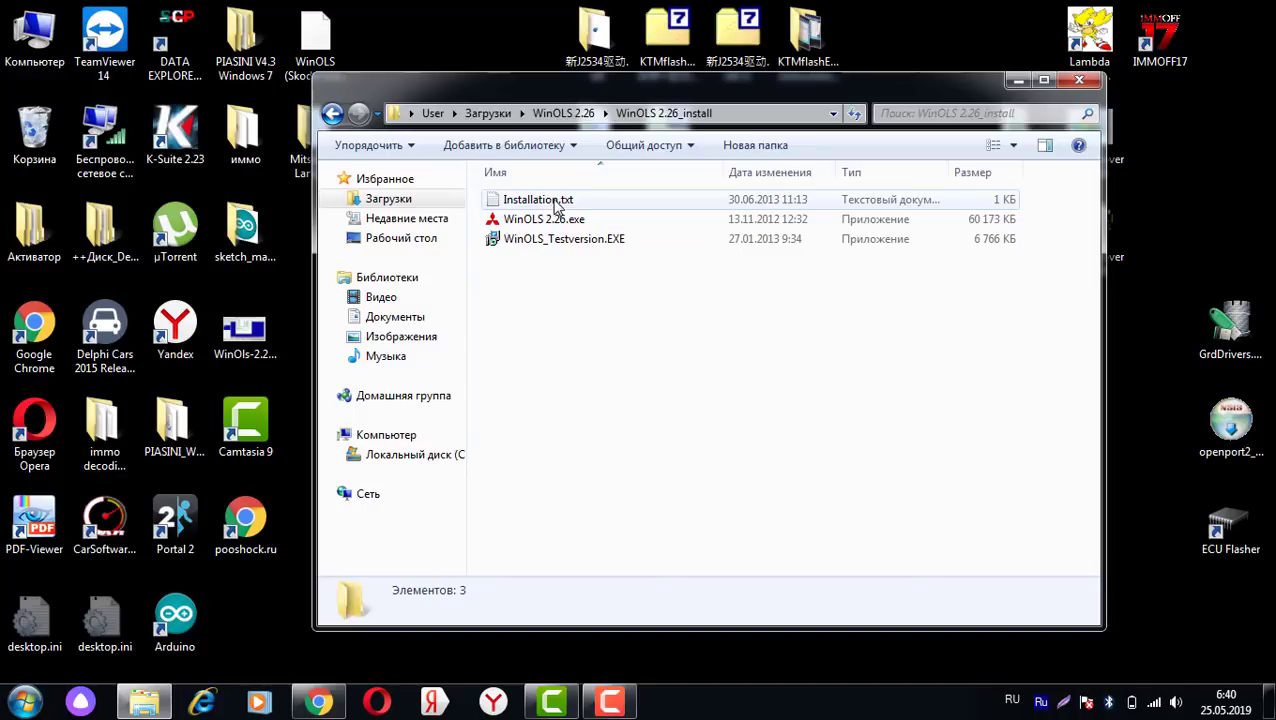
{"action": "double_click", "coordinate": [557, 205]}
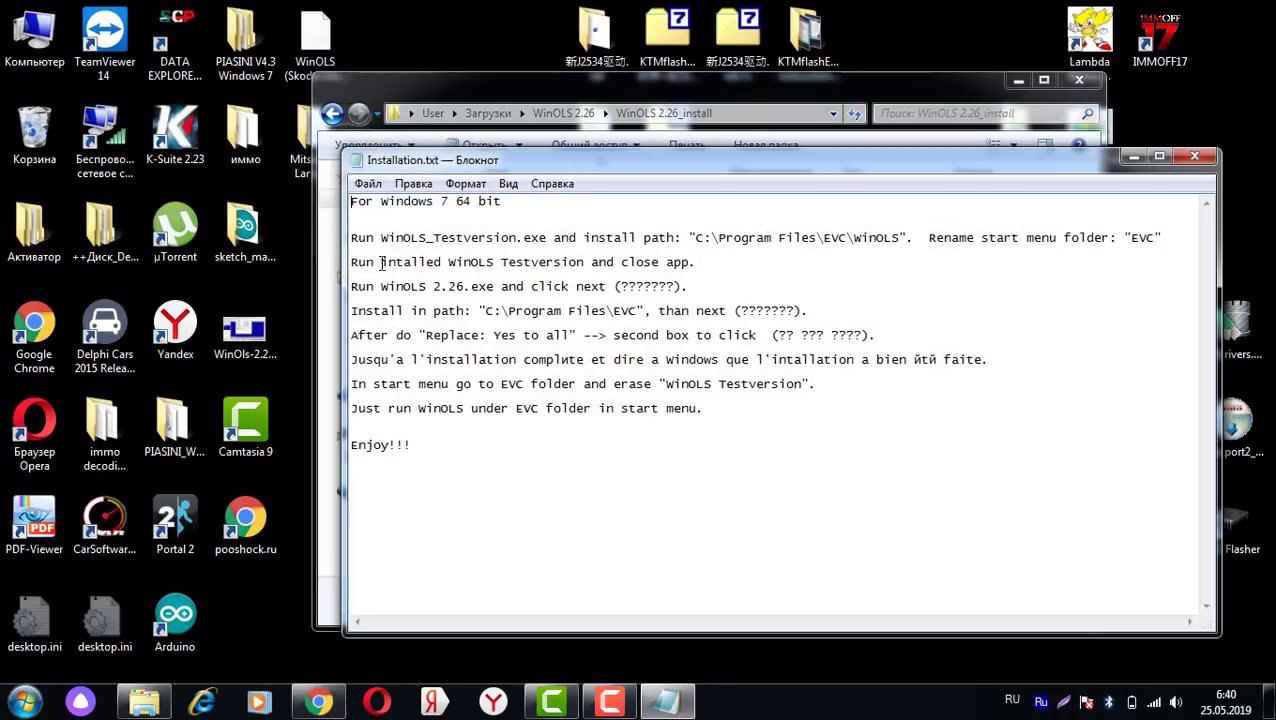
{"action": "left_click_drag", "start_coordinate": [345, 258], "coordinate": [608, 260]}
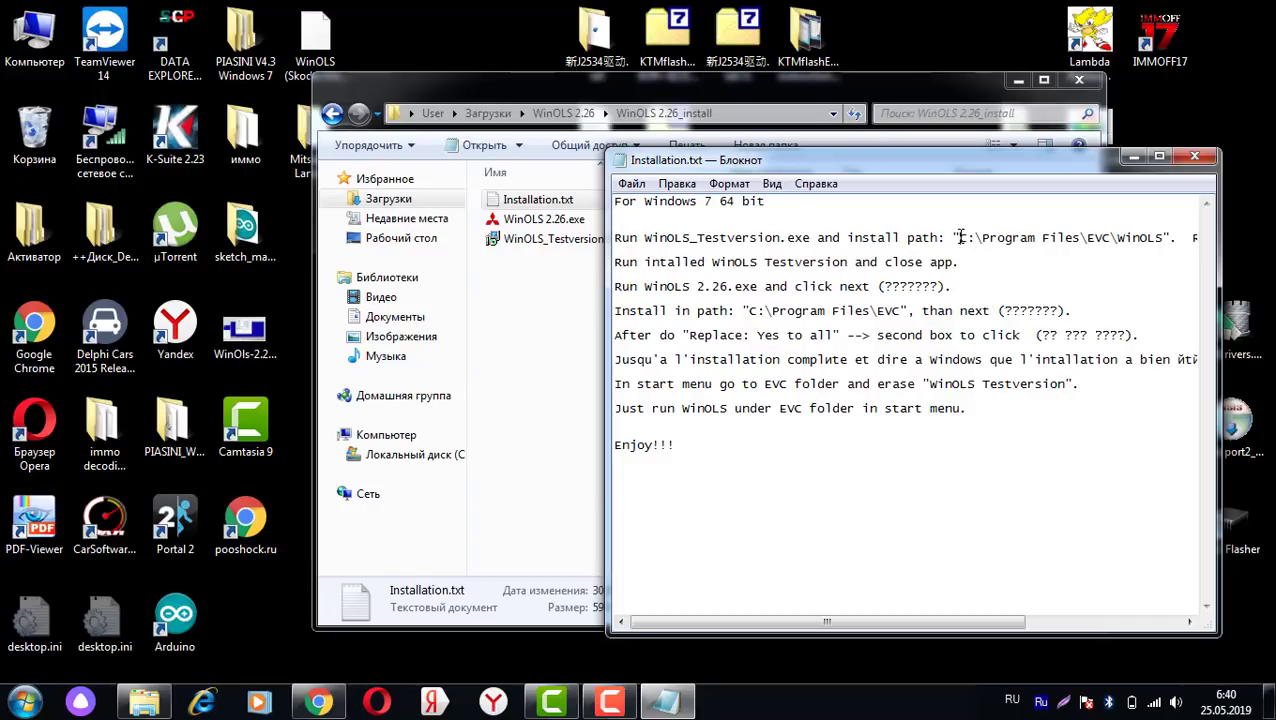
{"action": "left_click_drag", "start_coordinate": [959, 237], "coordinate": [1163, 238]}
{"action": "key", "text": "ctrl+c"}
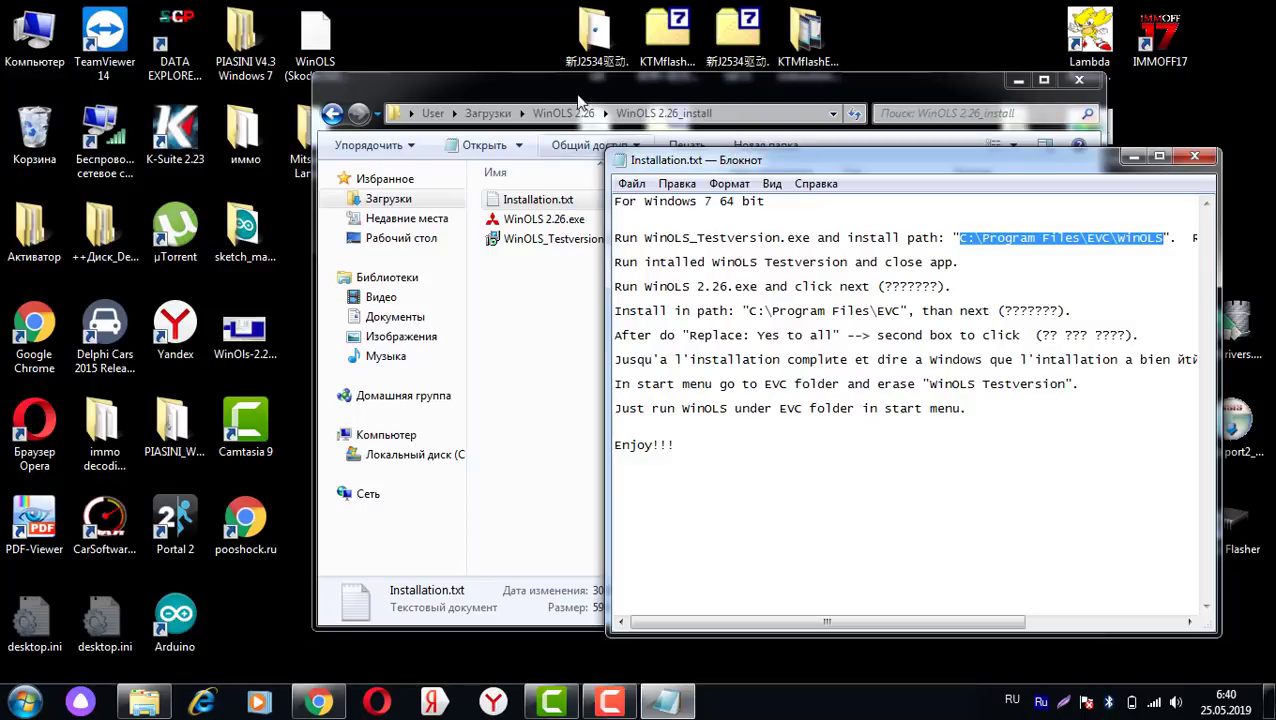
Step: Run WinOLS_Testversion.EXE, accept the license agreement and keep C:\Program Files\EVC\WinOLS as the destination folder
{"action": "left_click_drag", "start_coordinate": [600, 85], "coordinate": [543, 82]}
{"action": "double_click", "coordinate": [537, 236]}
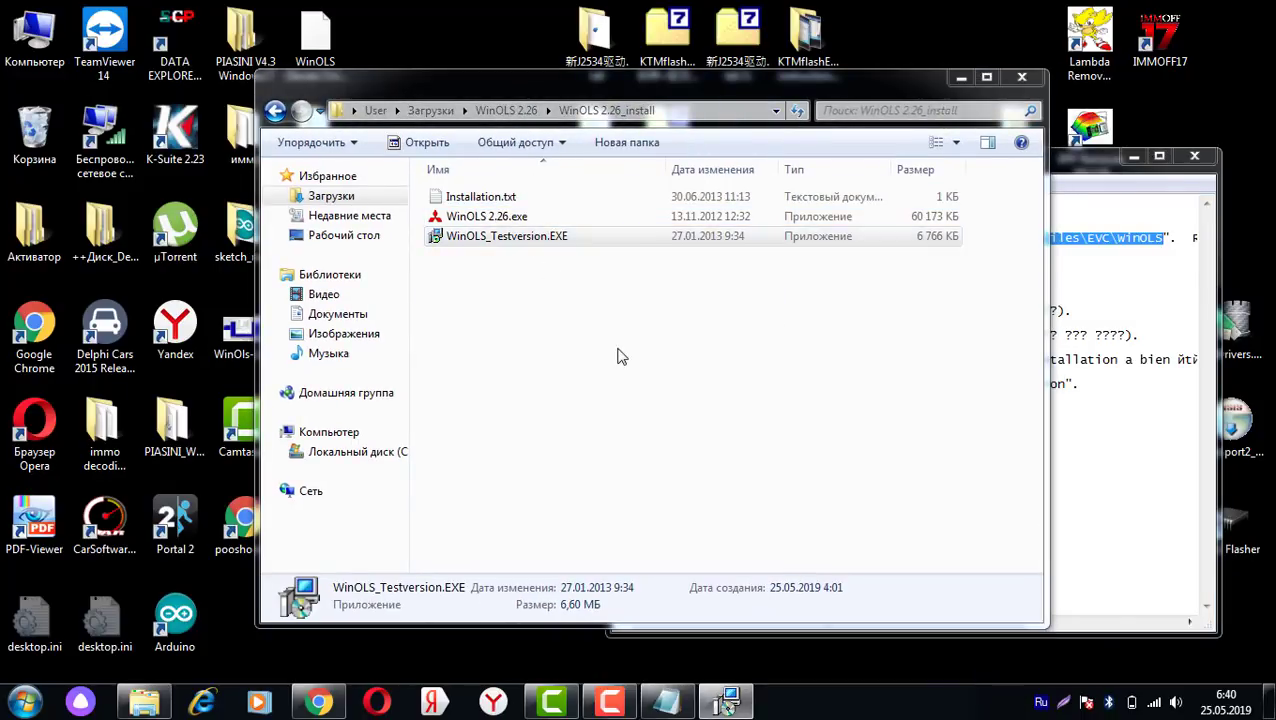
{"action": "left_click", "coordinate": [745, 501]}
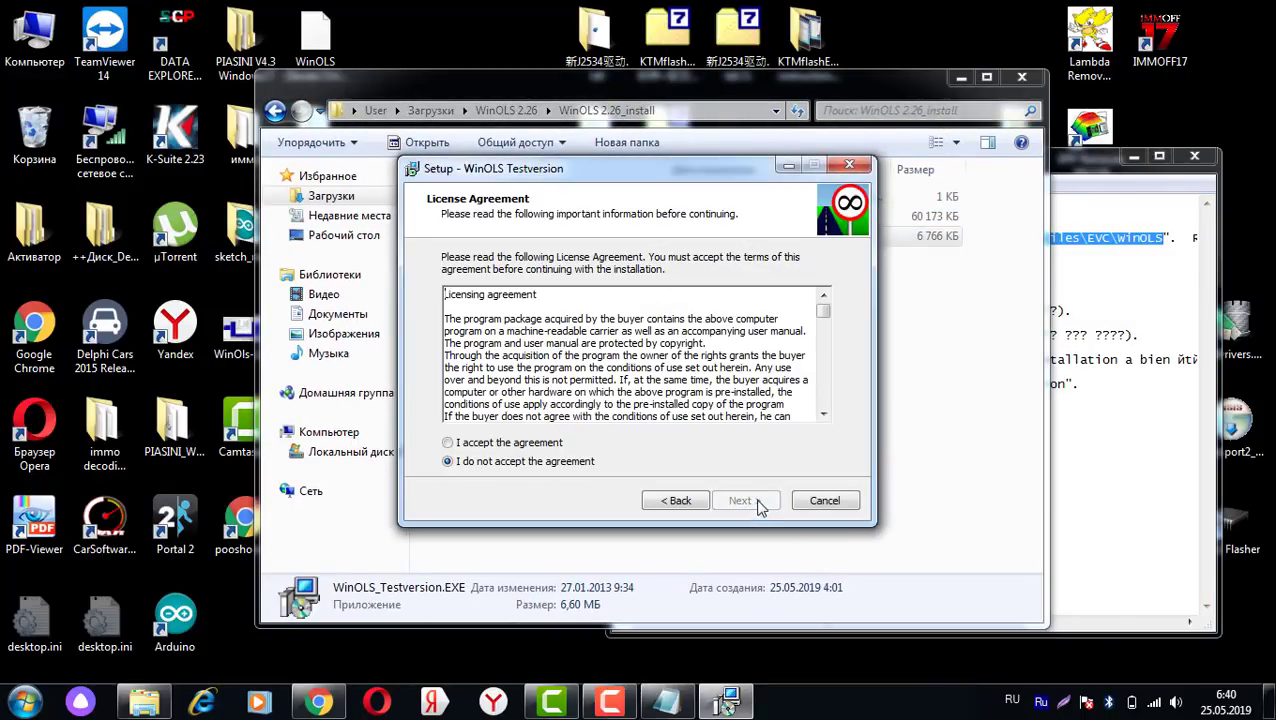
{"action": "left_click", "coordinate": [503, 446]}
{"action": "left_click", "coordinate": [745, 500]}
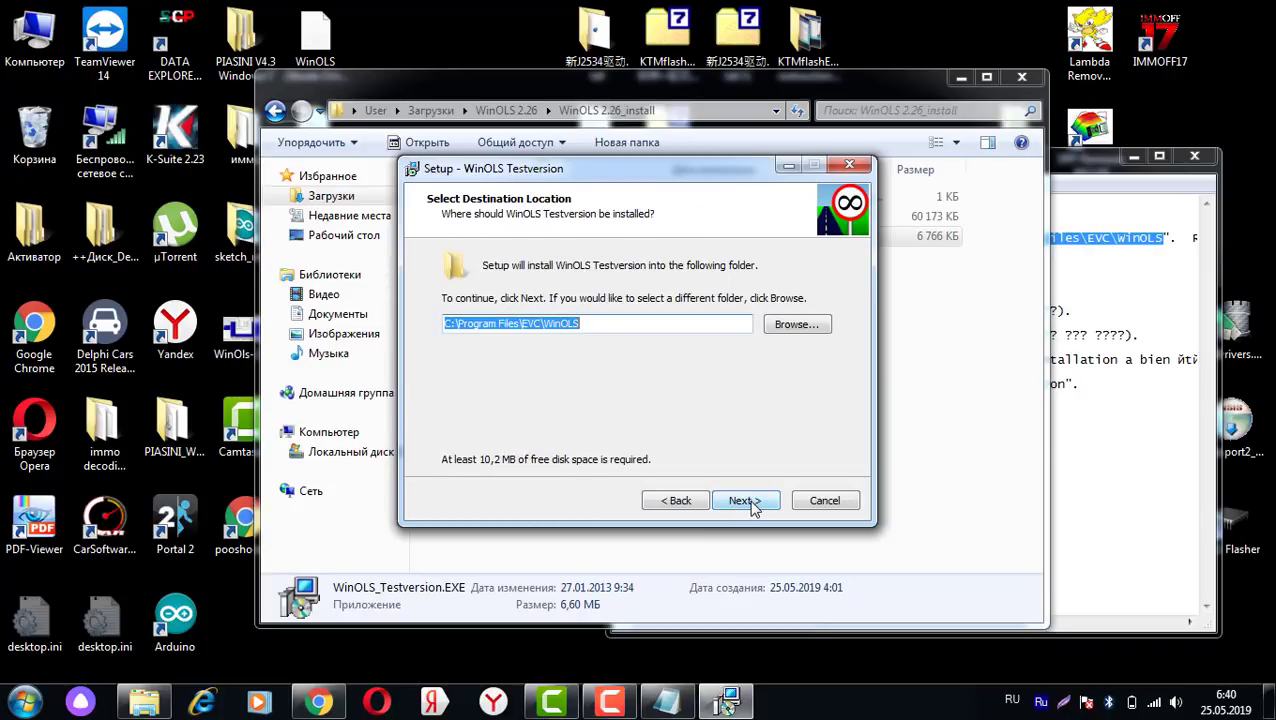
{"action": "key", "text": "End"}
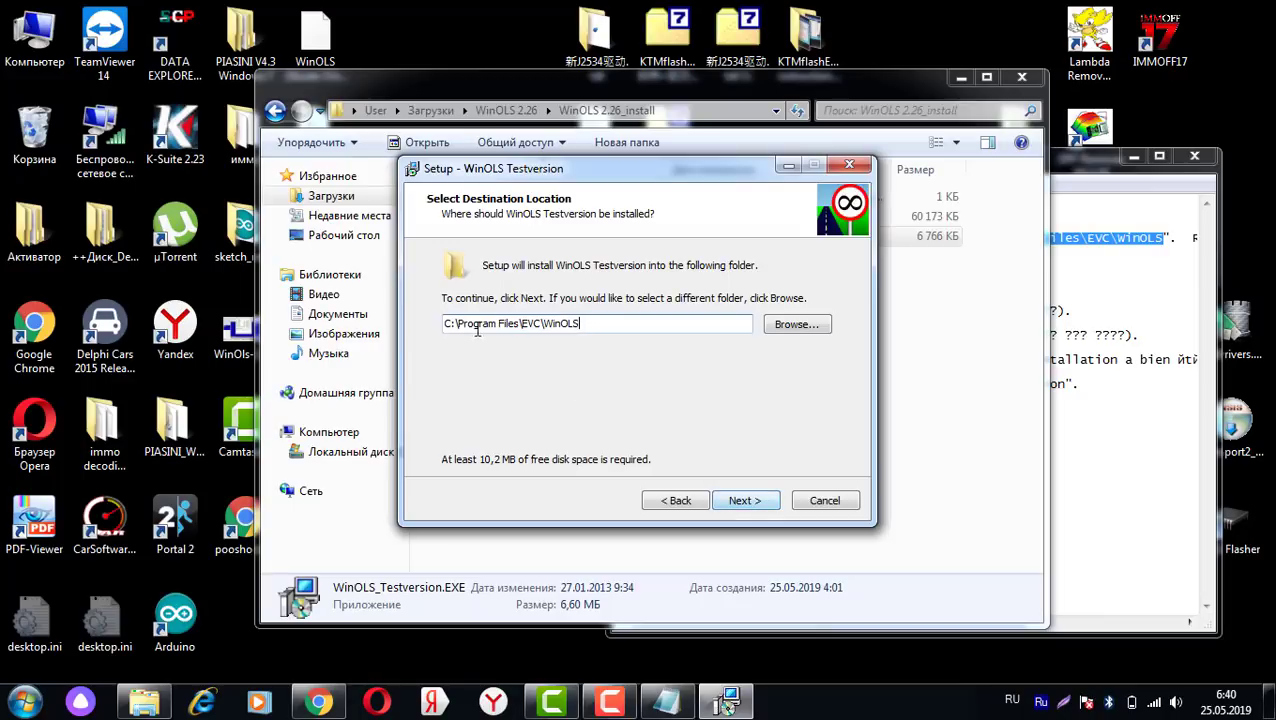
{"action": "left_click_drag", "start_coordinate": [447, 323], "coordinate": [589, 318]}
{"action": "left_click", "coordinate": [745, 500]}
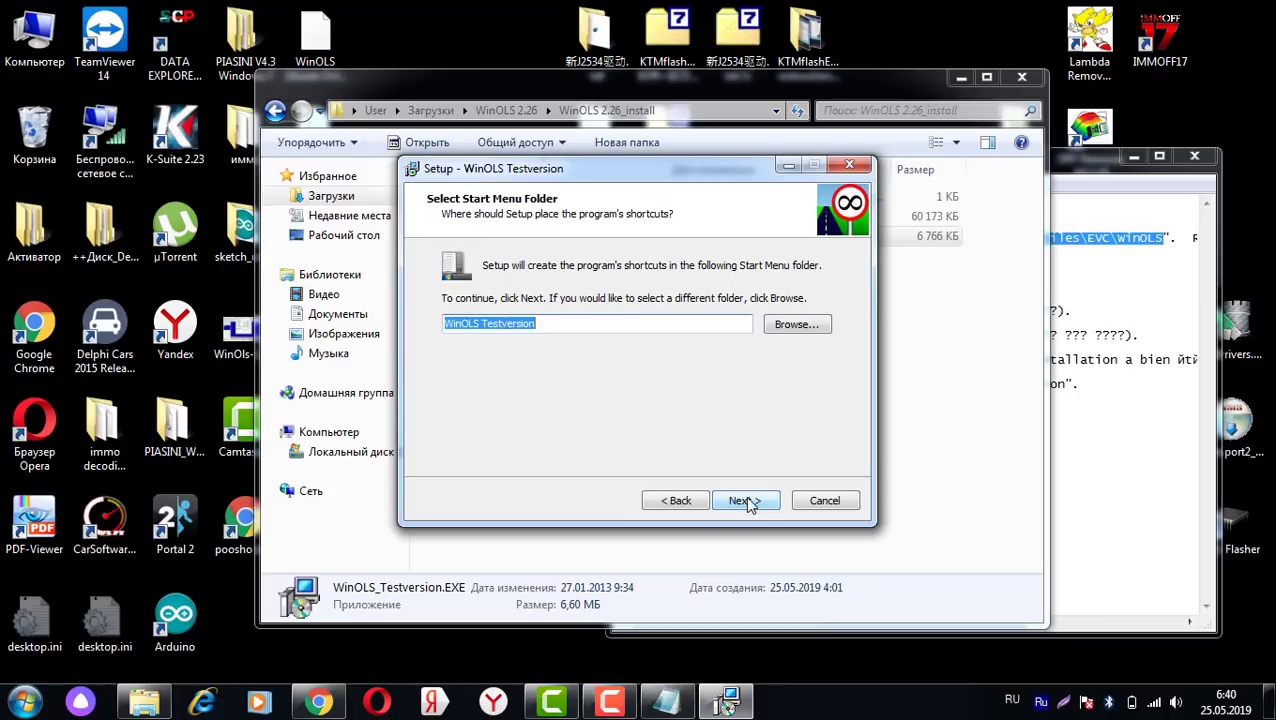
Step: Keep the WinOLS Testversion start menu folder, install without a desktop icon and finish the setup without launching the program
{"action": "left_click", "coordinate": [745, 500]}
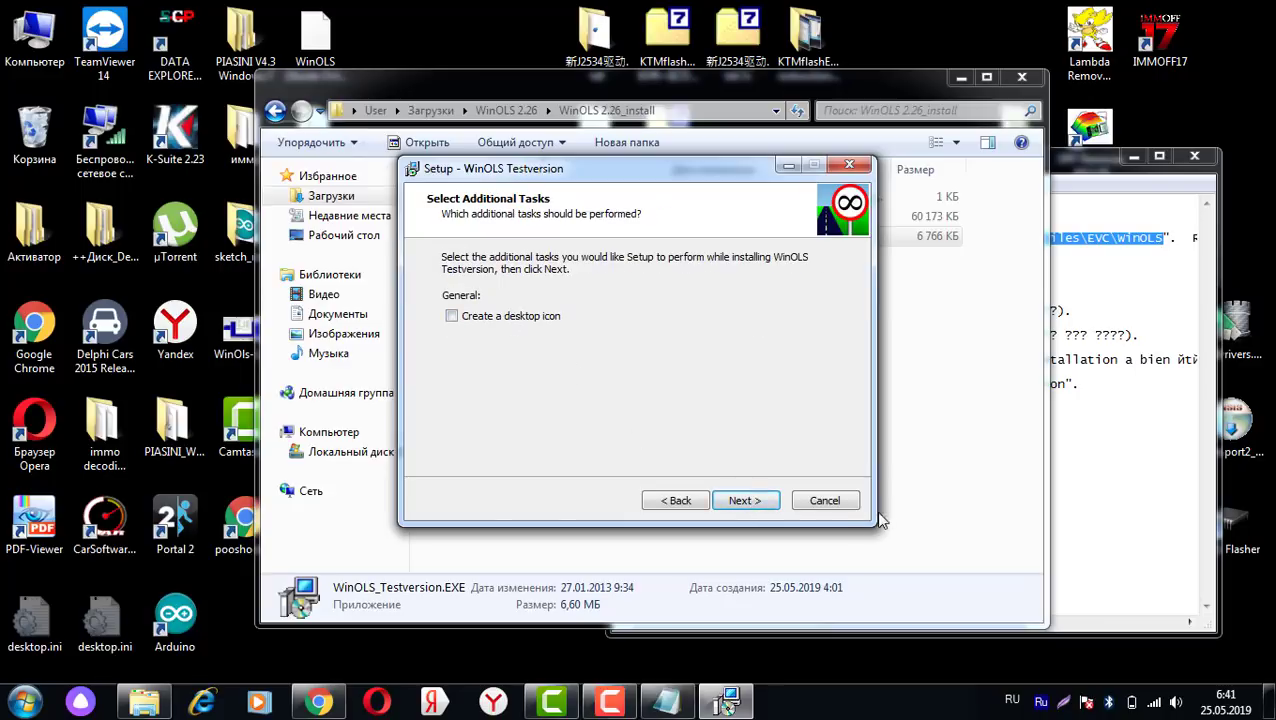
{"action": "left_click", "coordinate": [760, 507]}
{"action": "left_click", "coordinate": [760, 505]}
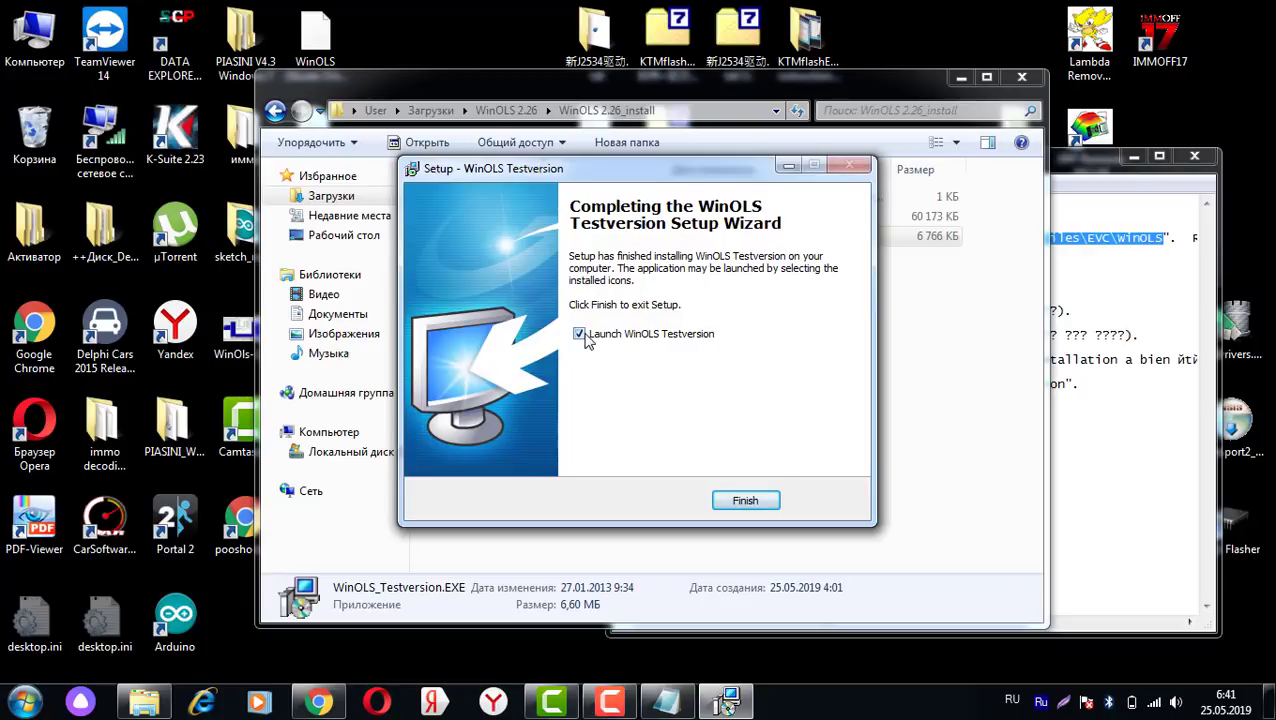
{"action": "left_click", "coordinate": [745, 500]}
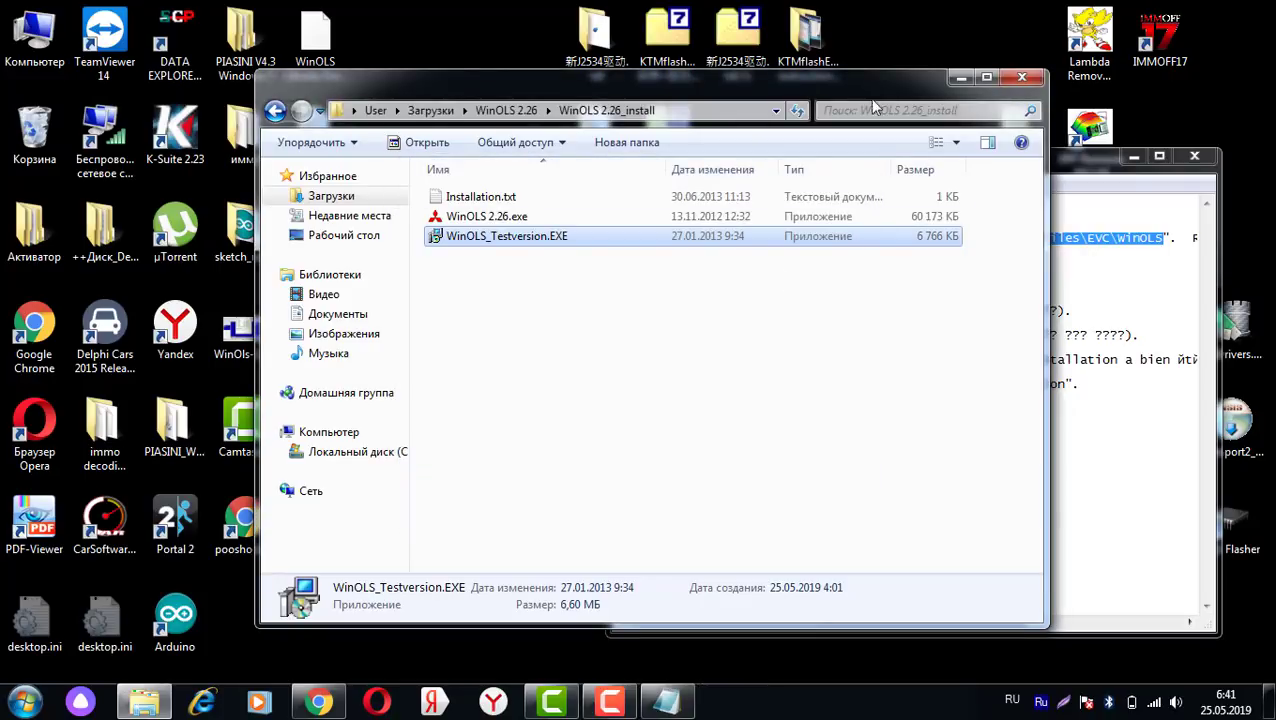
Step: Rearrange the folder and instruction windows, and open the installed folder C:\Program Files\EVC\WinOLS from the copied path
{"action": "left_click_drag", "start_coordinate": [815, 97], "coordinate": [645, 86]}
{"action": "left_click", "coordinate": [933, 165]}
{"action": "left_click_drag", "start_coordinate": [933, 165], "coordinate": [858, 125]}
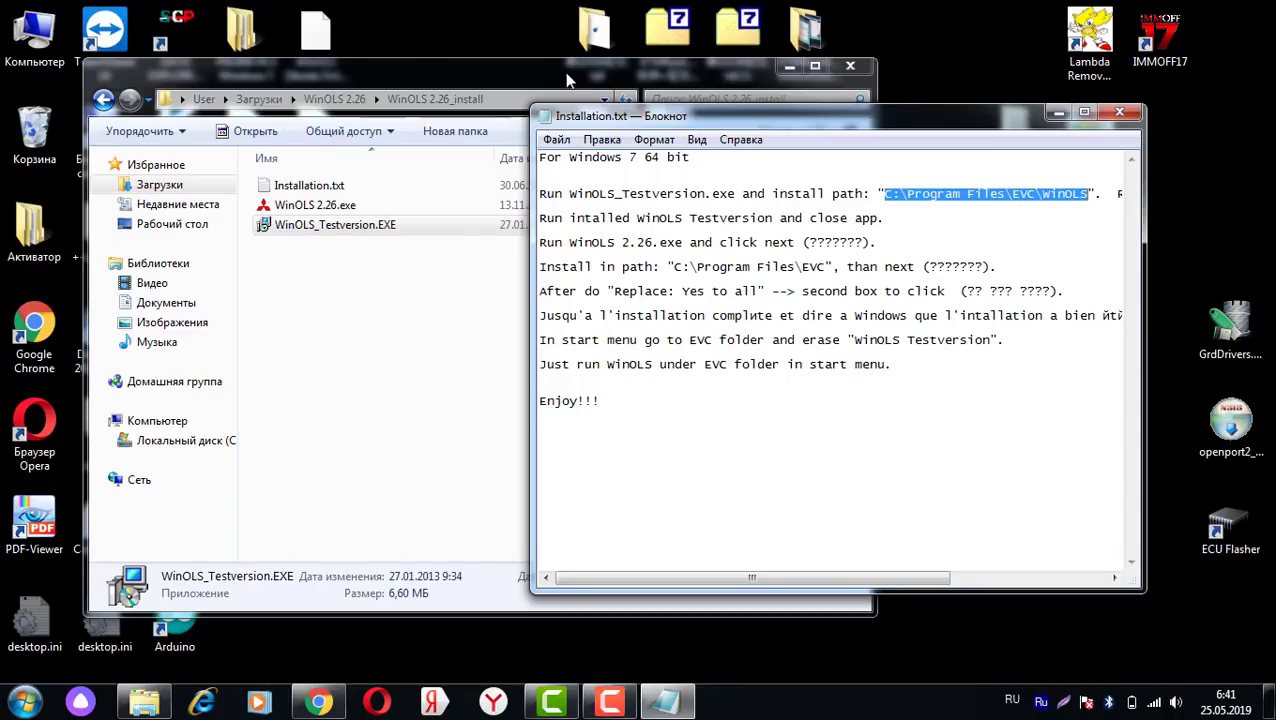
{"action": "left_click_drag", "start_coordinate": [567, 80], "coordinate": [605, 131]}
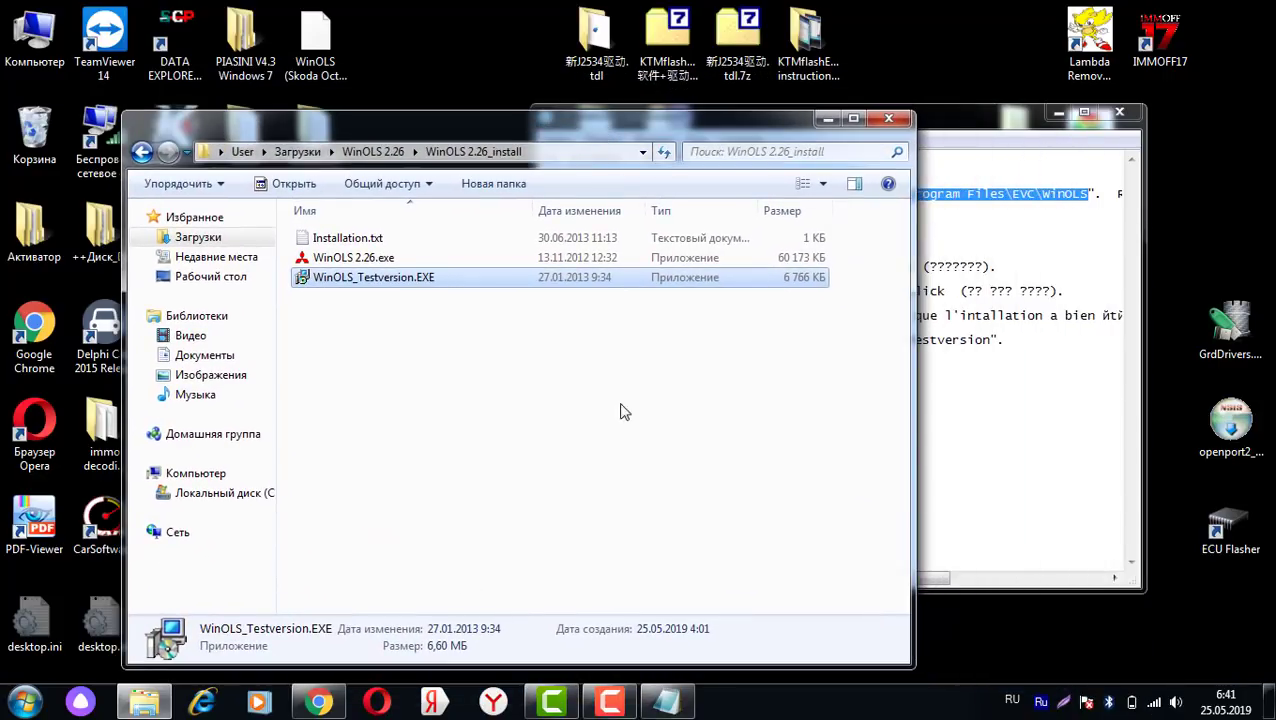
{"action": "double_click", "coordinate": [34, 35]}
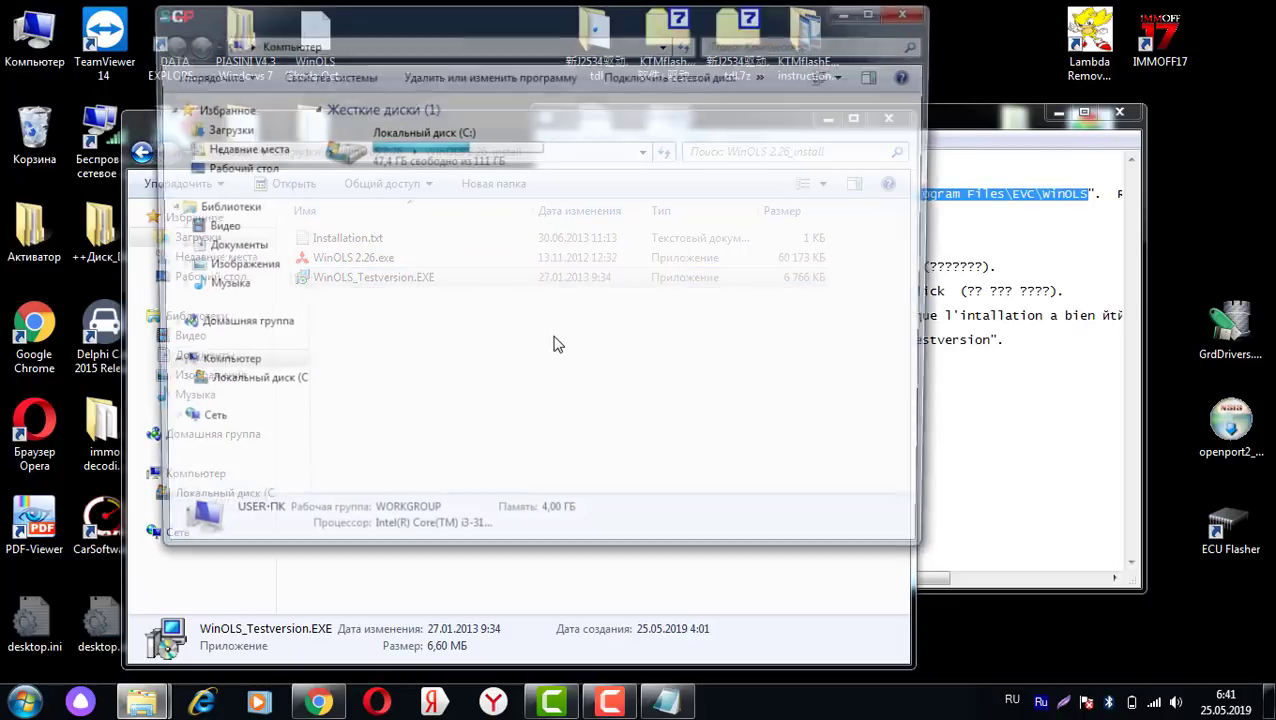
{"action": "left_click", "coordinate": [423, 47]}
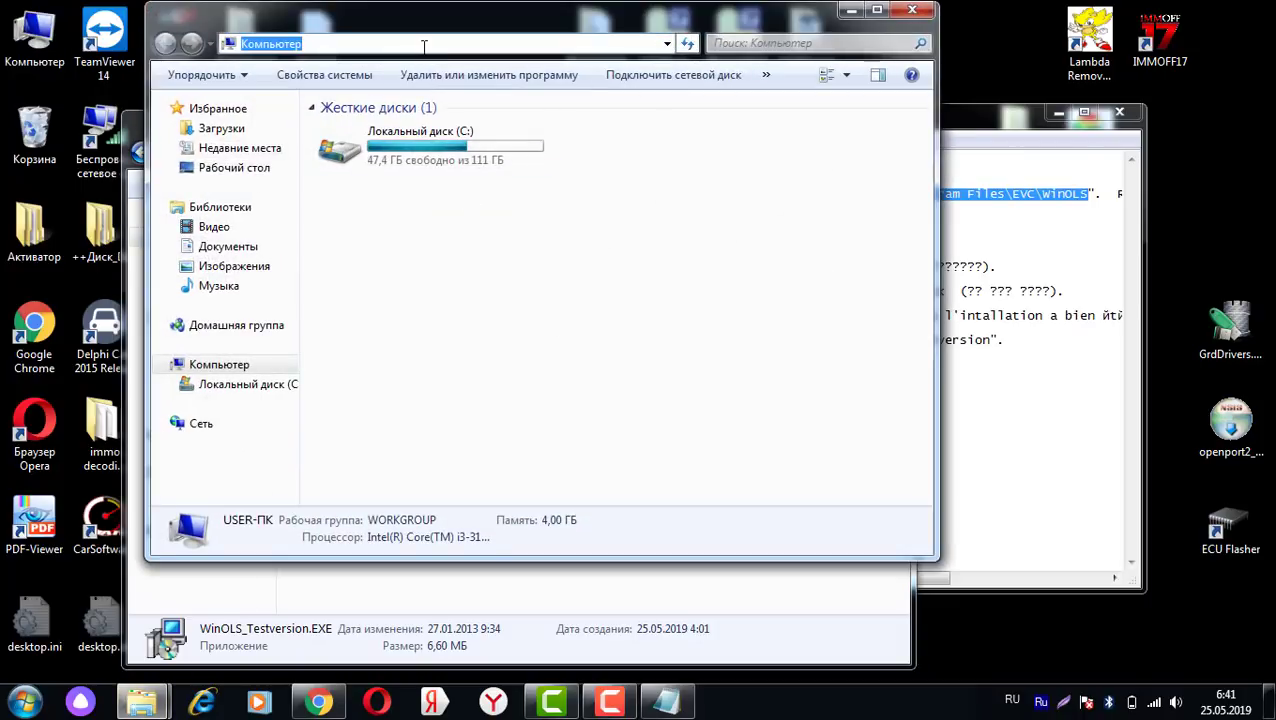
{"action": "key", "text": "ctrl+v"}
{"action": "key", "text": "Return"}
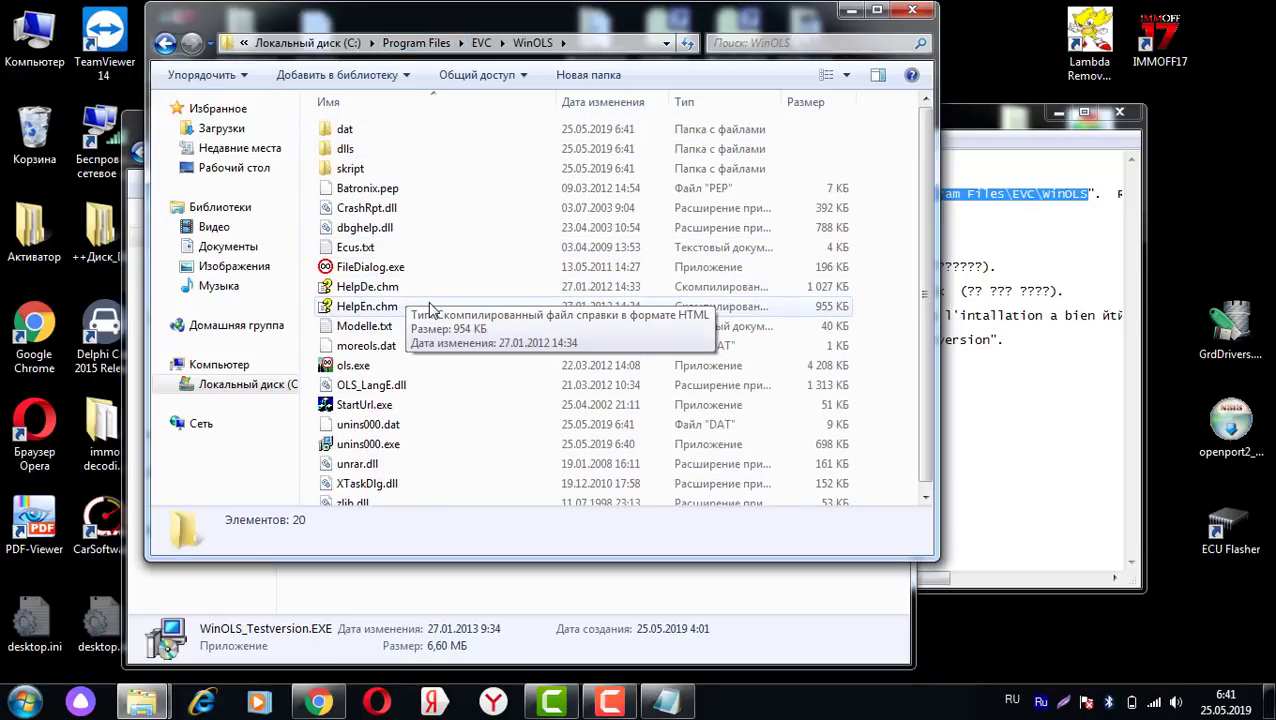
Step: Run ols.exe once, complete the WinOLS welcome assistant with its default settings and close the program
{"action": "double_click", "coordinate": [400, 366]}
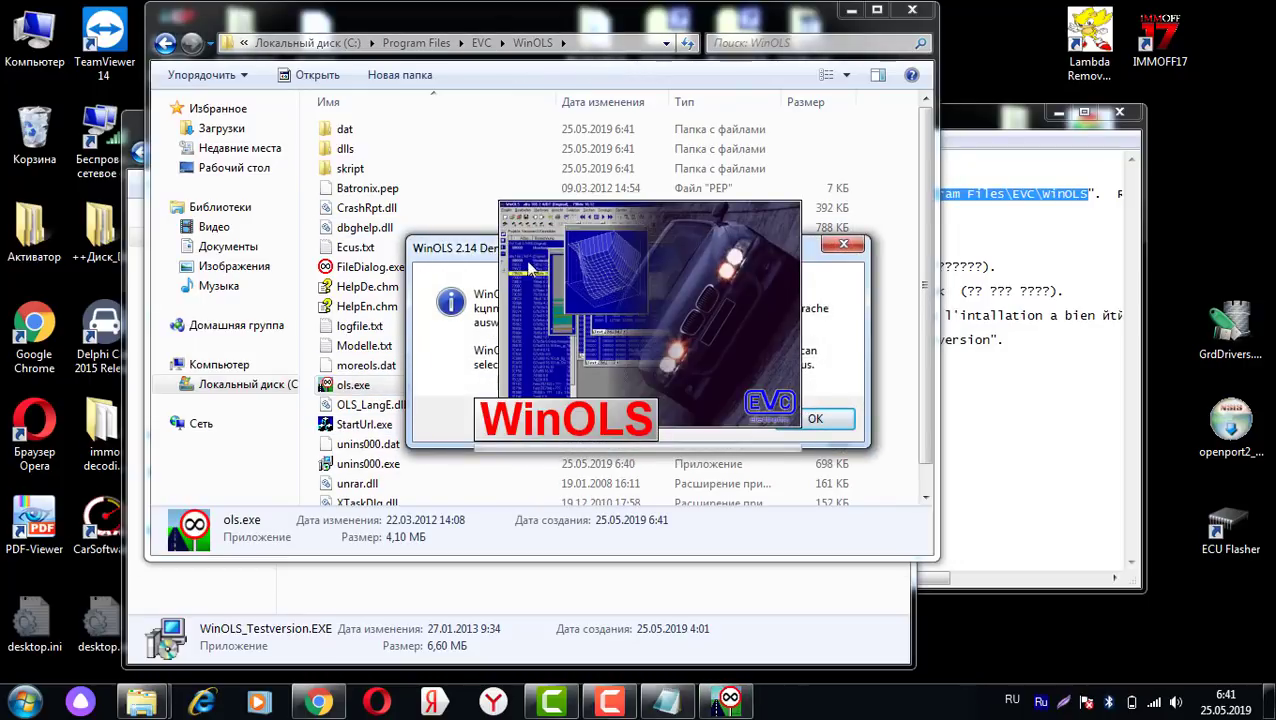
{"action": "left_click", "coordinate": [815, 418]}
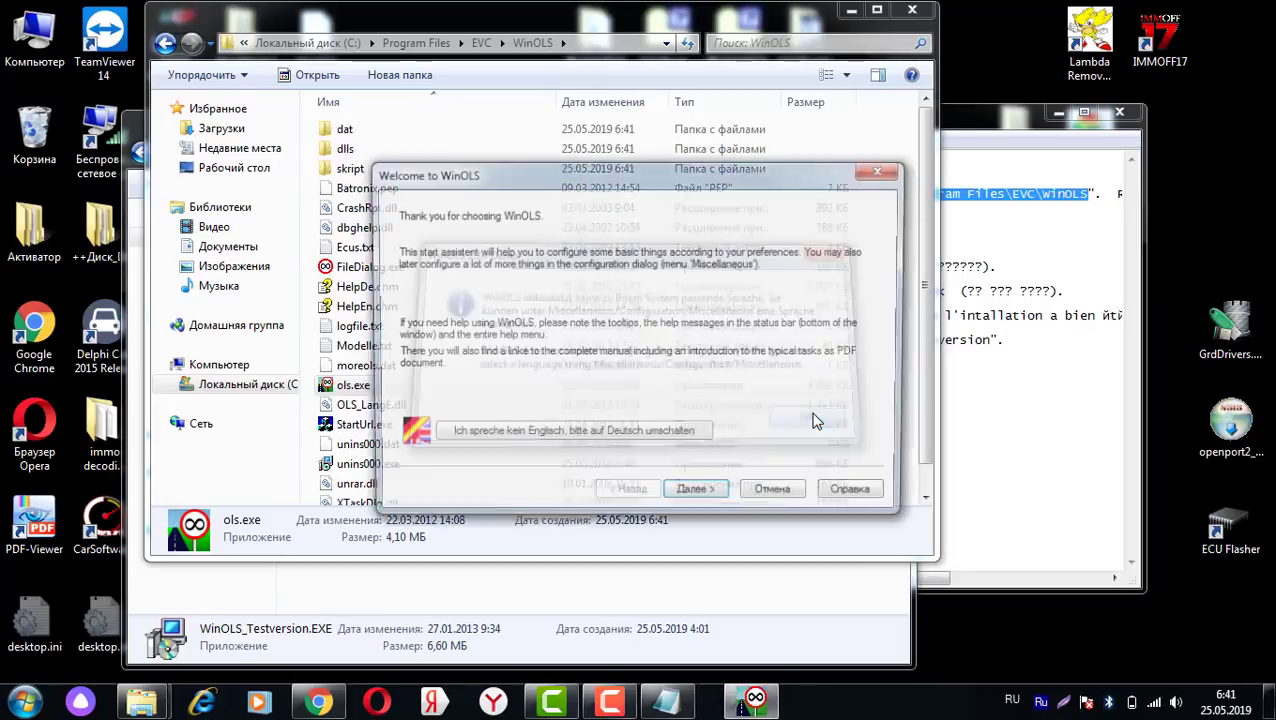
{"action": "left_click", "coordinate": [707, 498]}
{"action": "left_click", "coordinate": [707, 498]}
{"action": "left_click", "coordinate": [707, 498]}
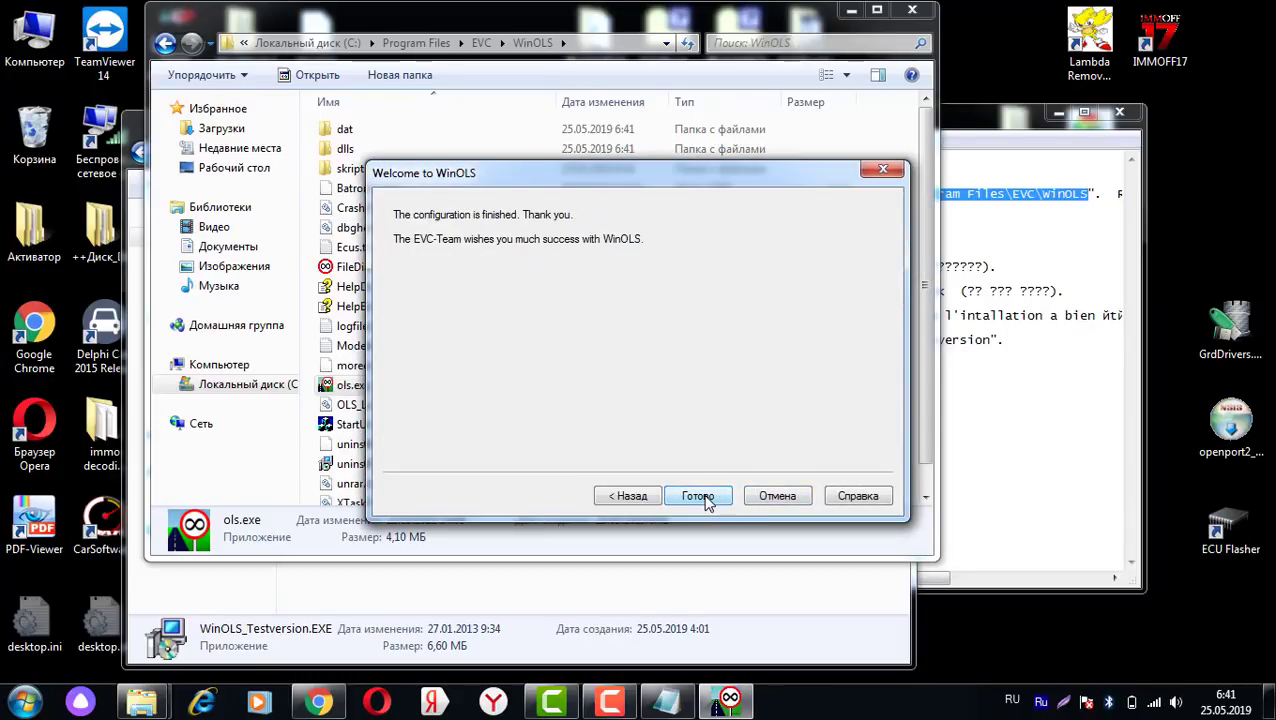
{"action": "left_click", "coordinate": [698, 496]}
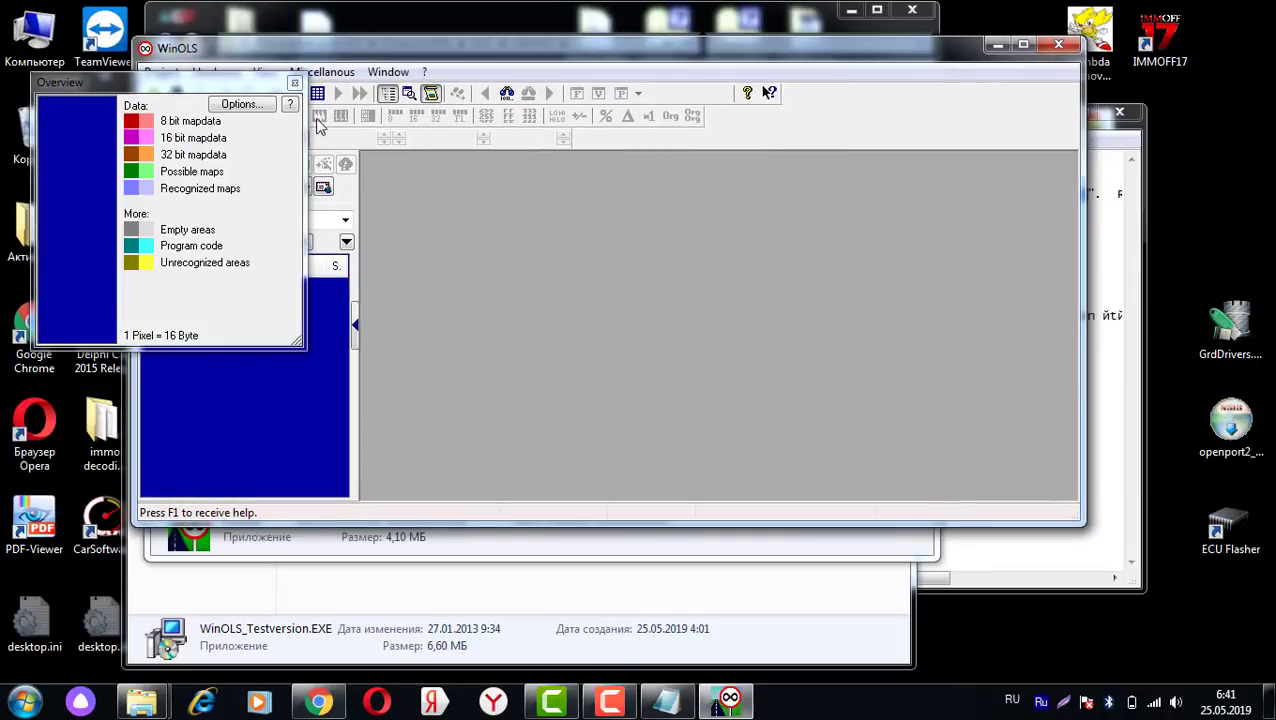
{"action": "left_click", "coordinate": [1058, 44]}
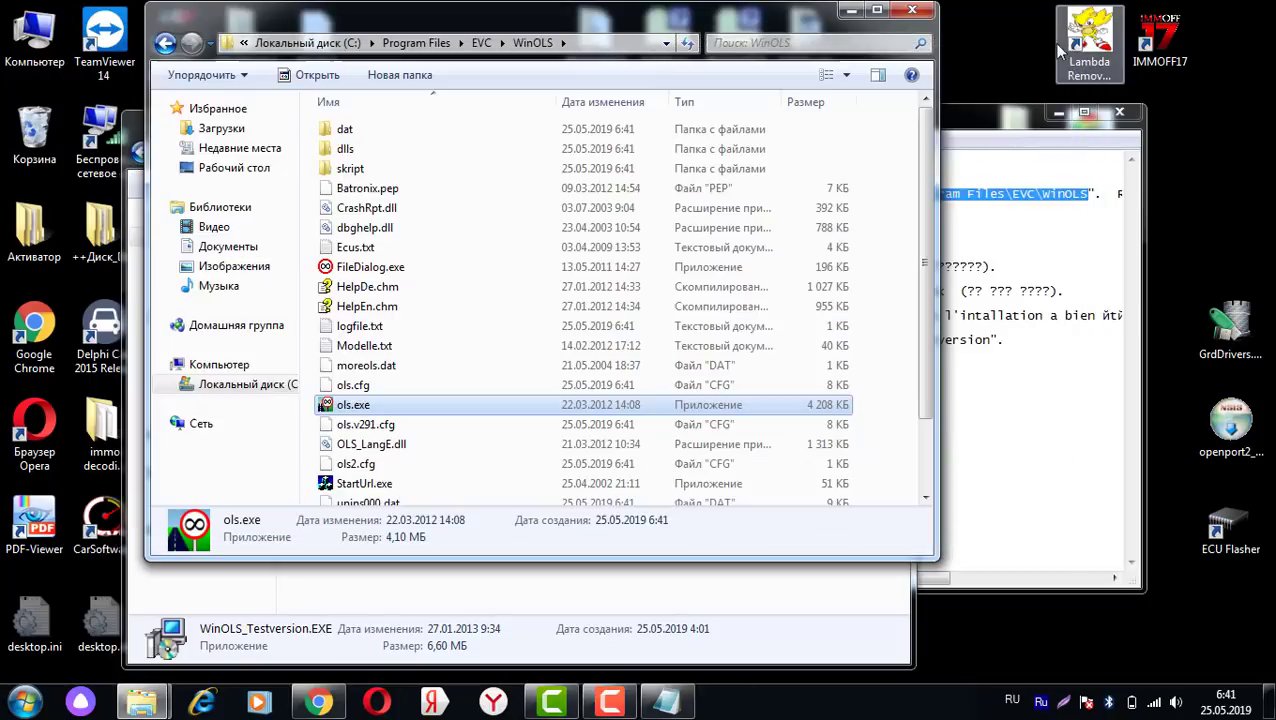
Step: Check the required install path in Installation.txt, run WinOLS 2.26.exe from the WinOLS 2.26_install folder and accept its opening page
{"action": "left_click", "coordinate": [980, 123]}
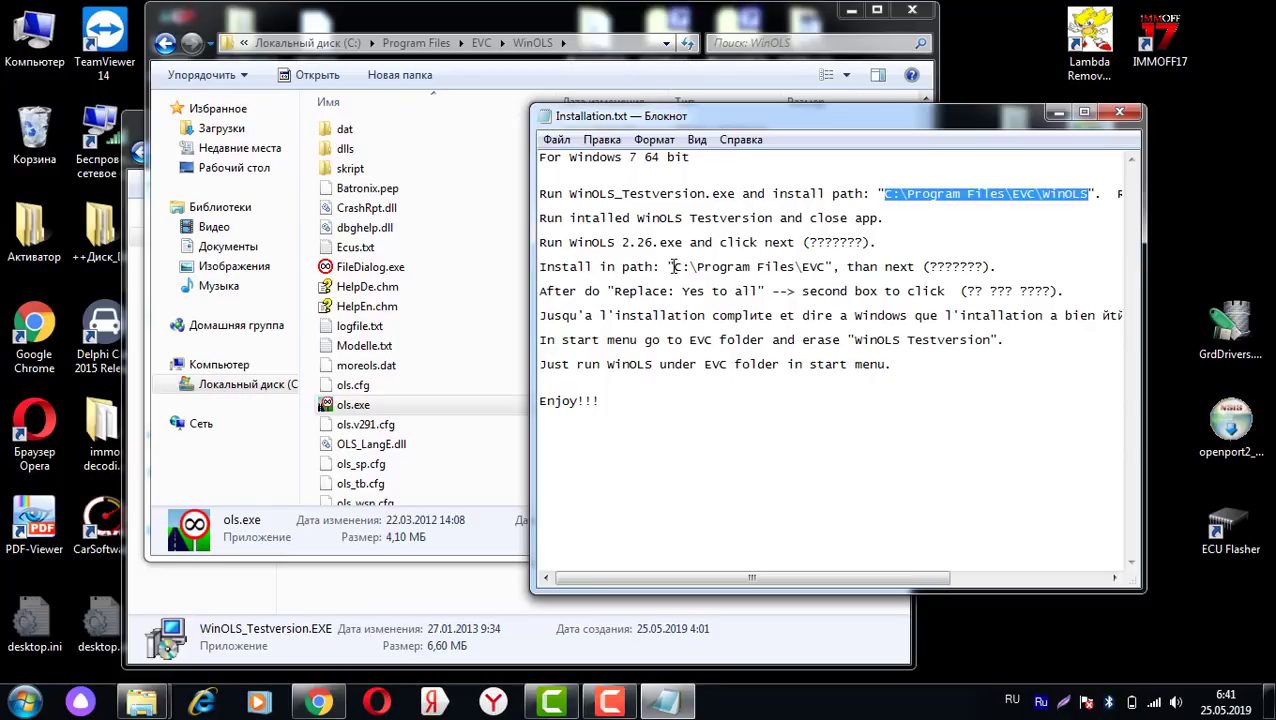
{"action": "left_click_drag", "start_coordinate": [674, 266], "coordinate": [822, 268]}
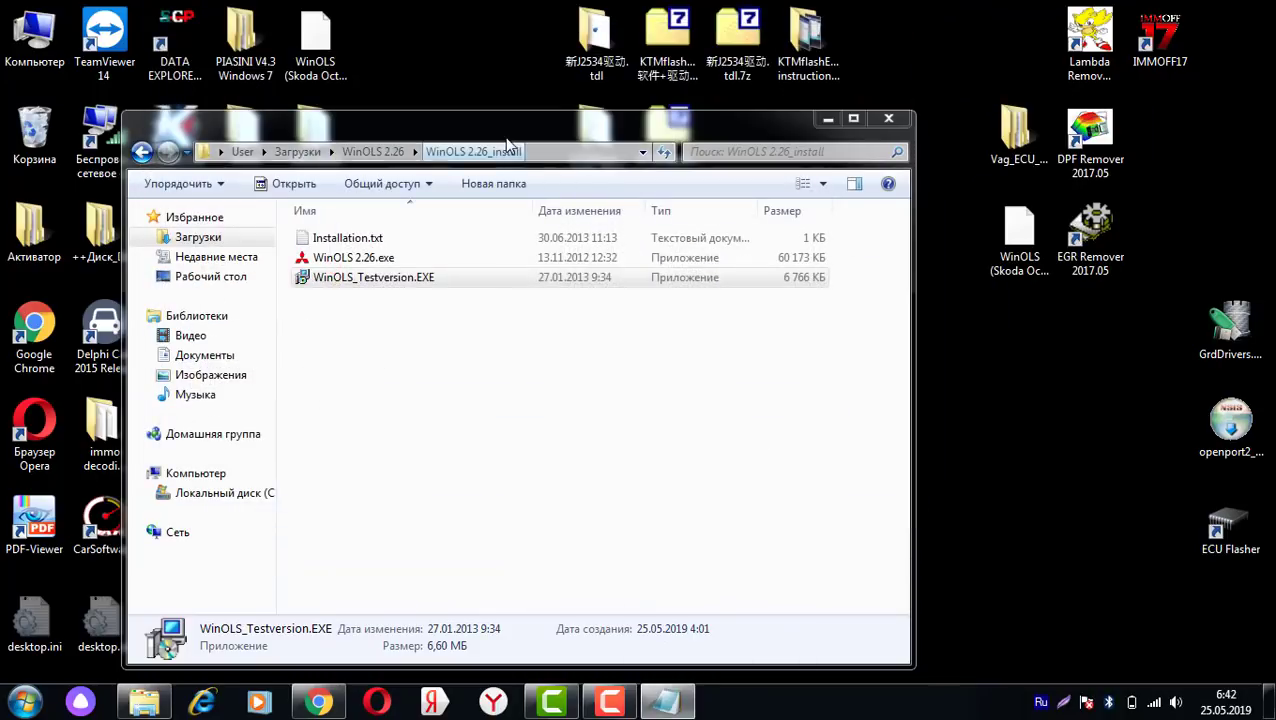
{"action": "left_click_drag", "start_coordinate": [570, 118], "coordinate": [681, 106]}
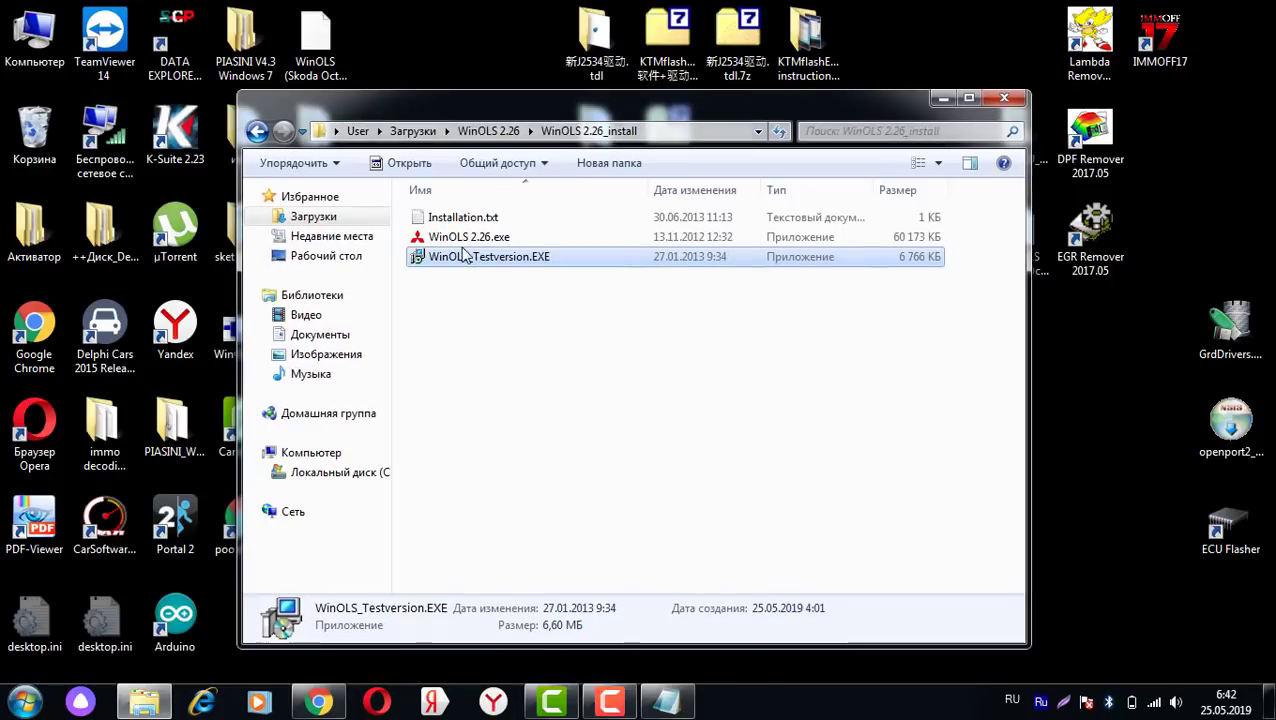
{"action": "double_click", "coordinate": [456, 238]}
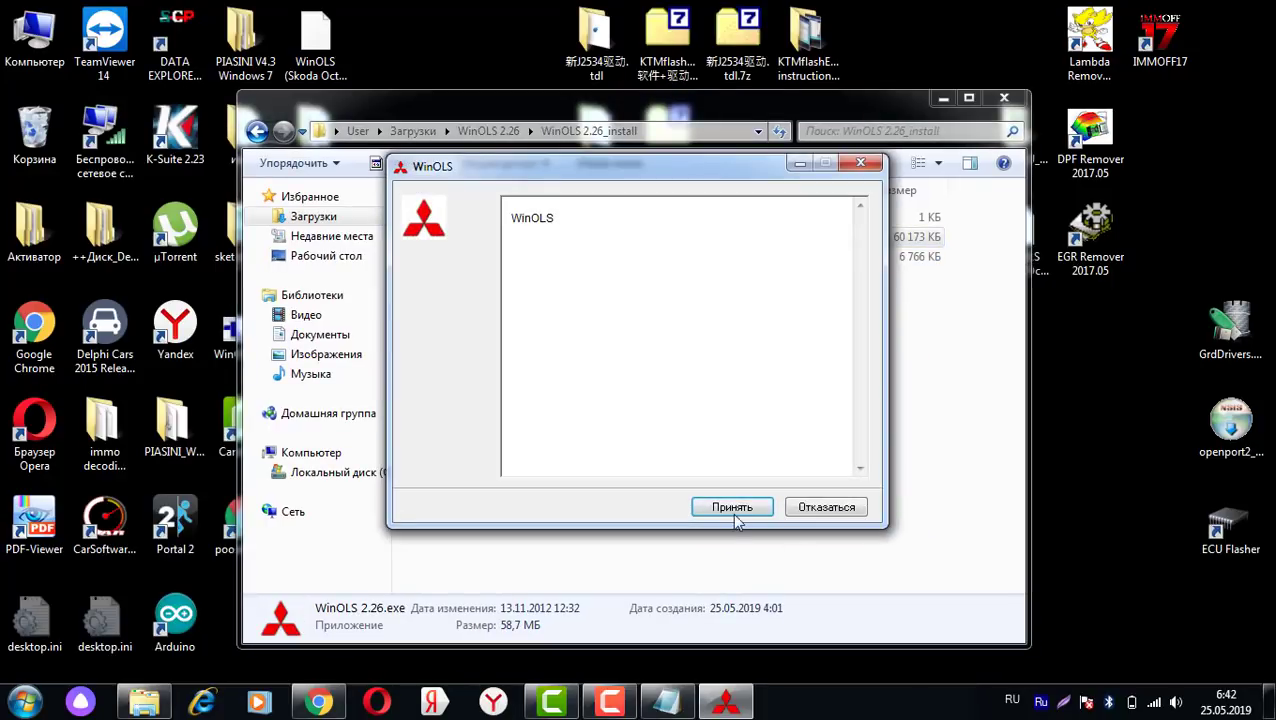
{"action": "left_click", "coordinate": [733, 508]}
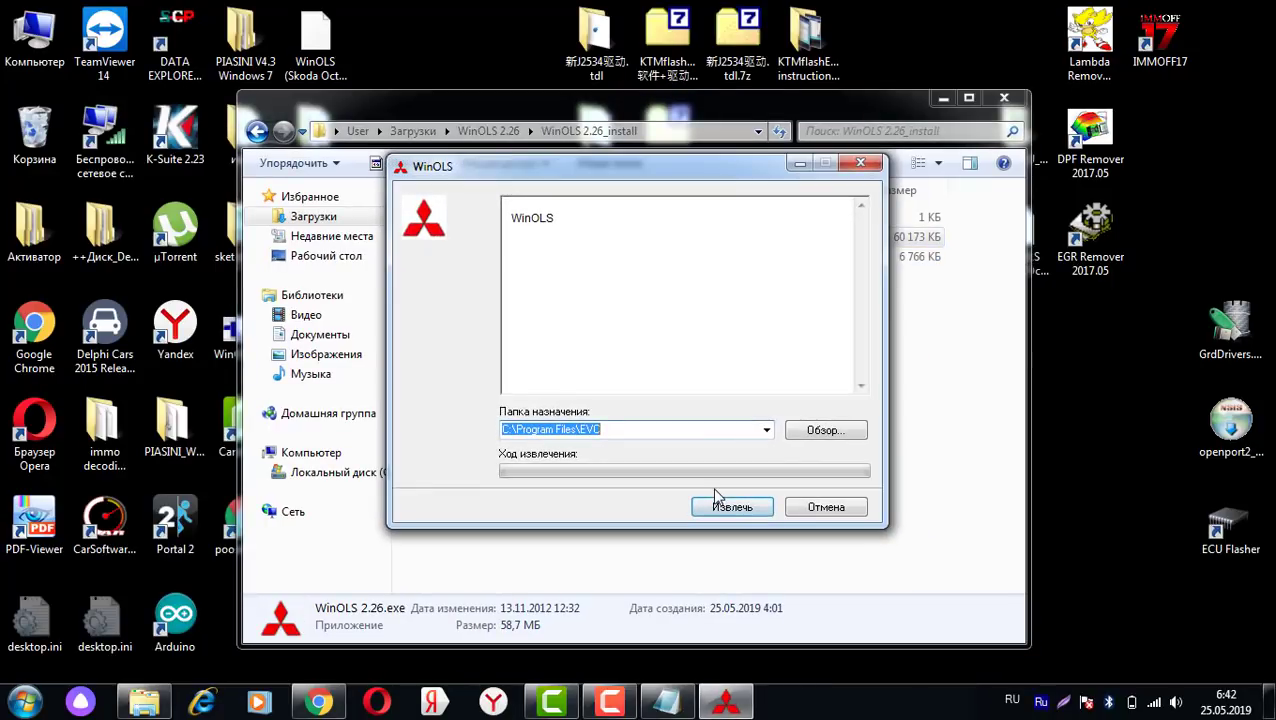
Step: Extract WinOLS 2.26 to C:\Program Files\EVC, replacing all existing files
{"action": "left_click_drag", "start_coordinate": [503, 428], "coordinate": [602, 429]}
{"action": "left_click", "coordinate": [638, 429]}
{"action": "left_click", "coordinate": [733, 508]}
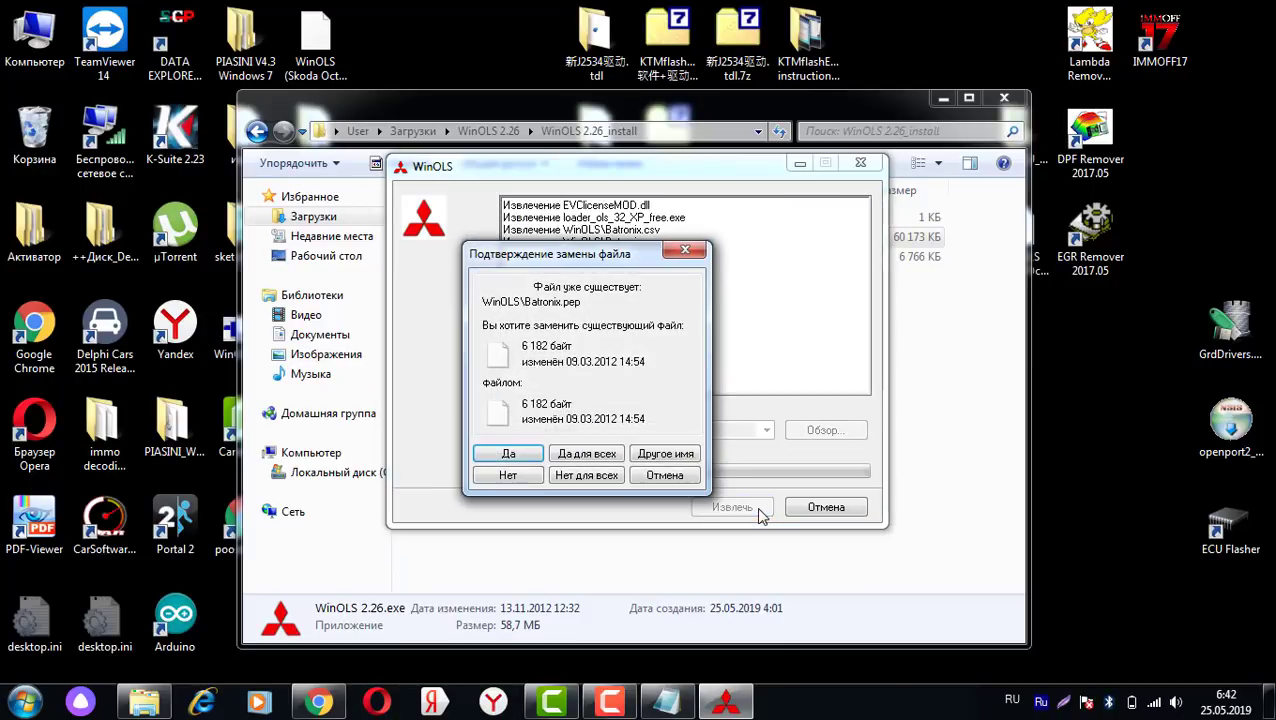
{"action": "left_click", "coordinate": [594, 453]}
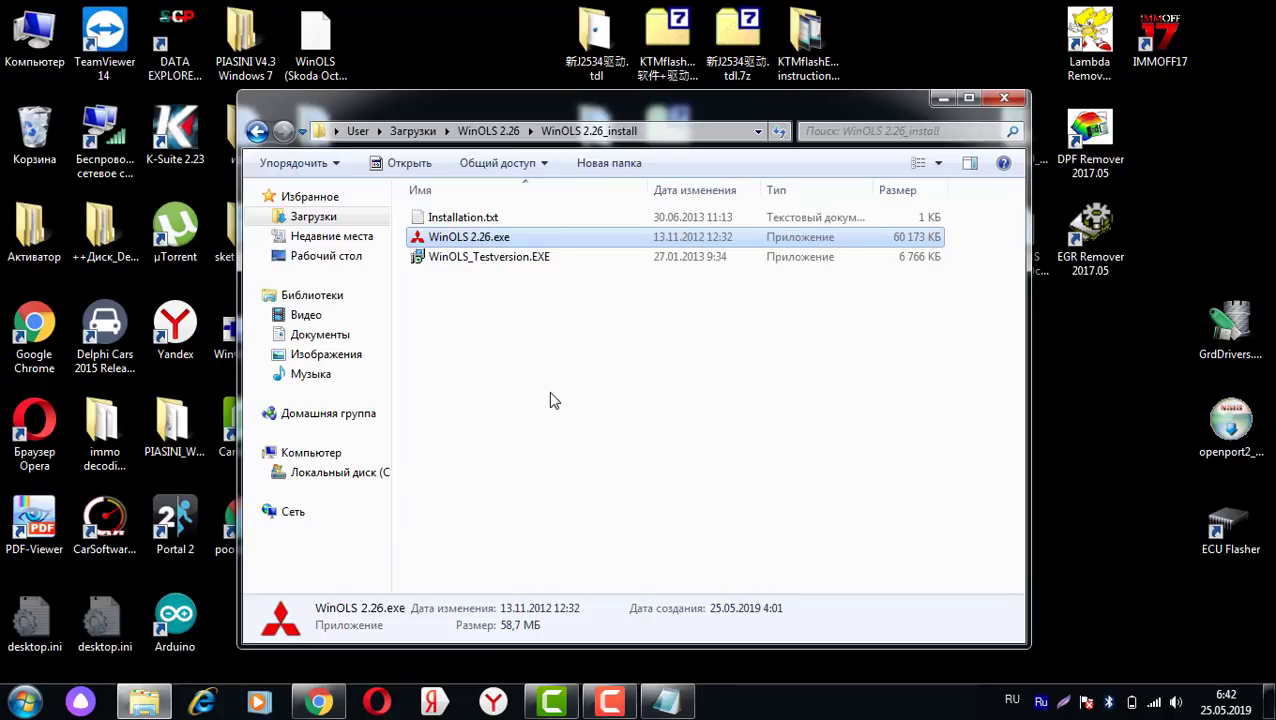
Step: Review the "Replace: Yes to all" line in Installation.txt and close the instructions
{"action": "left_click", "coordinate": [677, 697]}
{"action": "left_click_drag", "start_coordinate": [630, 293], "coordinate": [838, 305]}
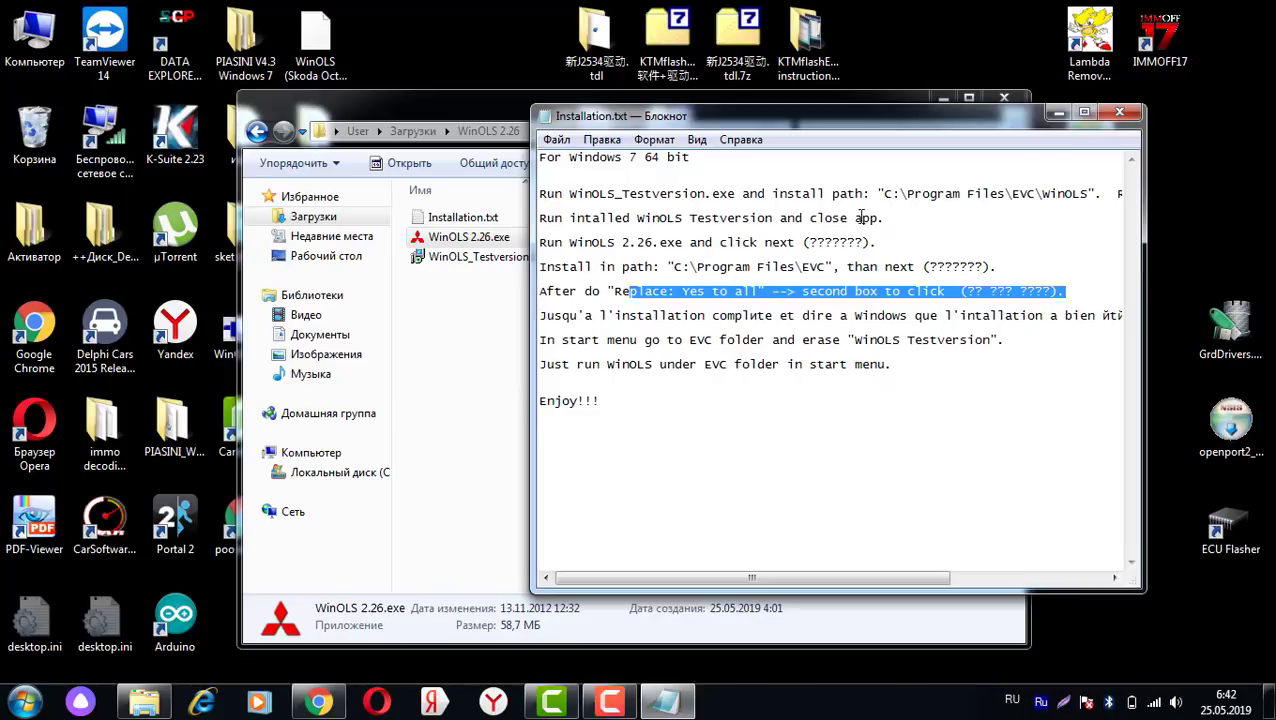
{"action": "left_click", "coordinate": [1119, 112]}
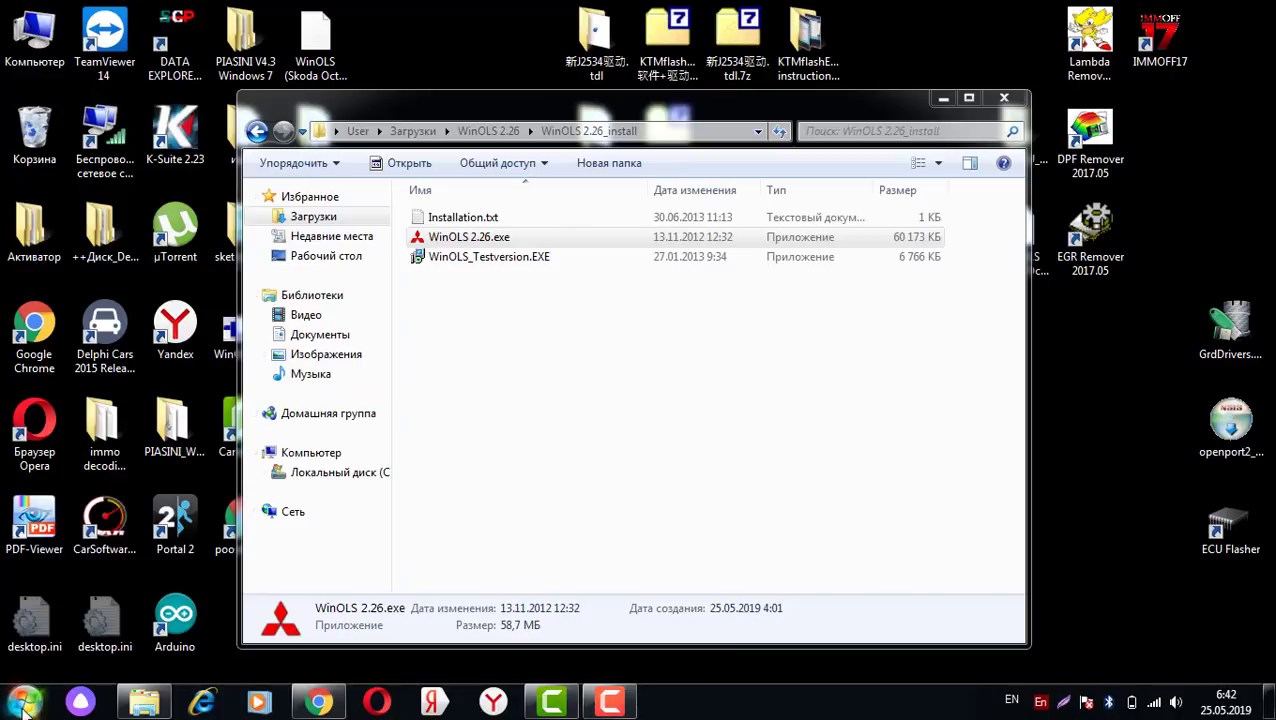
Step: Place the WinOLS shortcut from the EVC start menu folder on the desktop and close the WinOLS 2.26_install folder
{"action": "left_click", "coordinate": [25, 706]}
{"action": "left_click", "coordinate": [80, 618]}
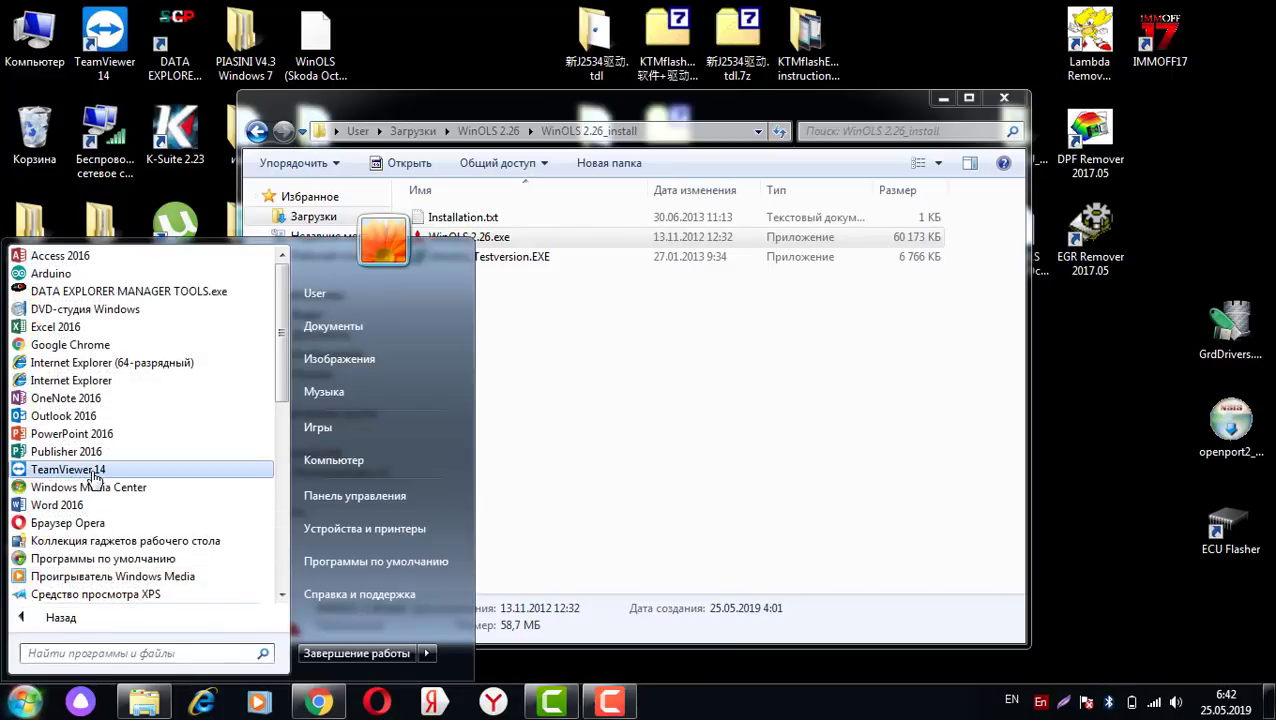
{"action": "scroll", "coordinate": [105, 455], "scroll_direction": "down", "scroll_amount": 4}
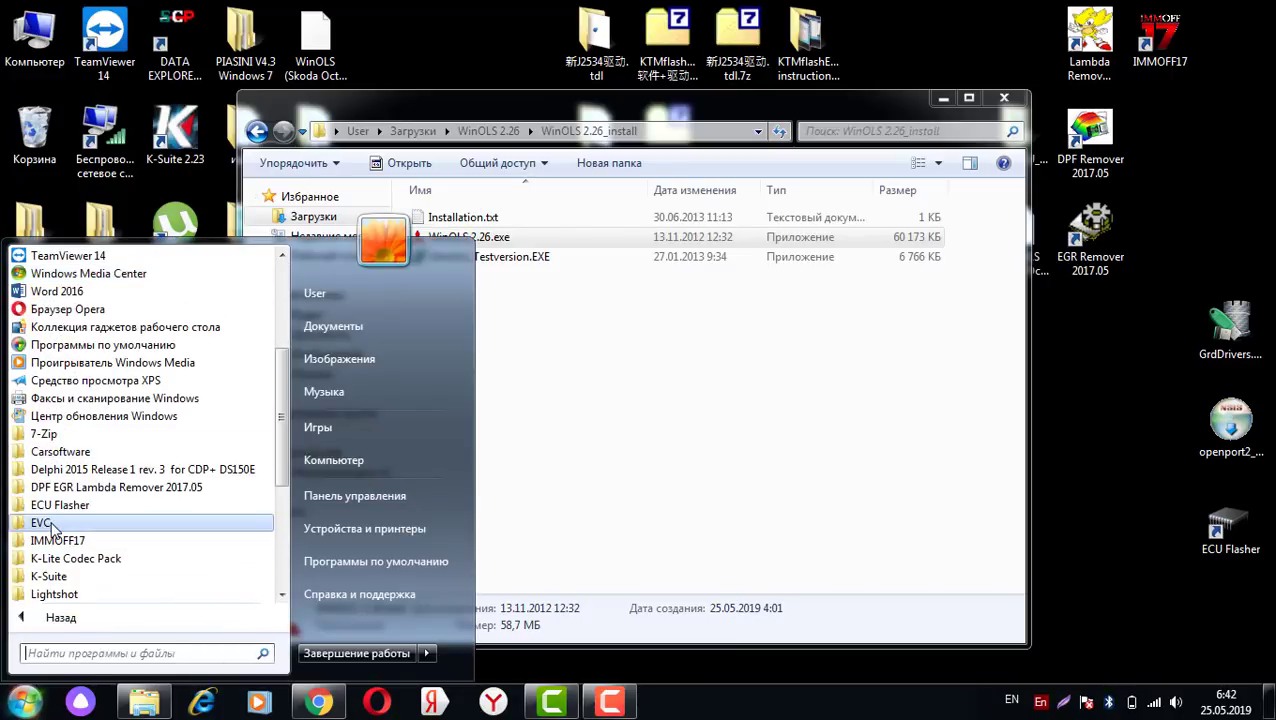
{"action": "left_click", "coordinate": [80, 523]}
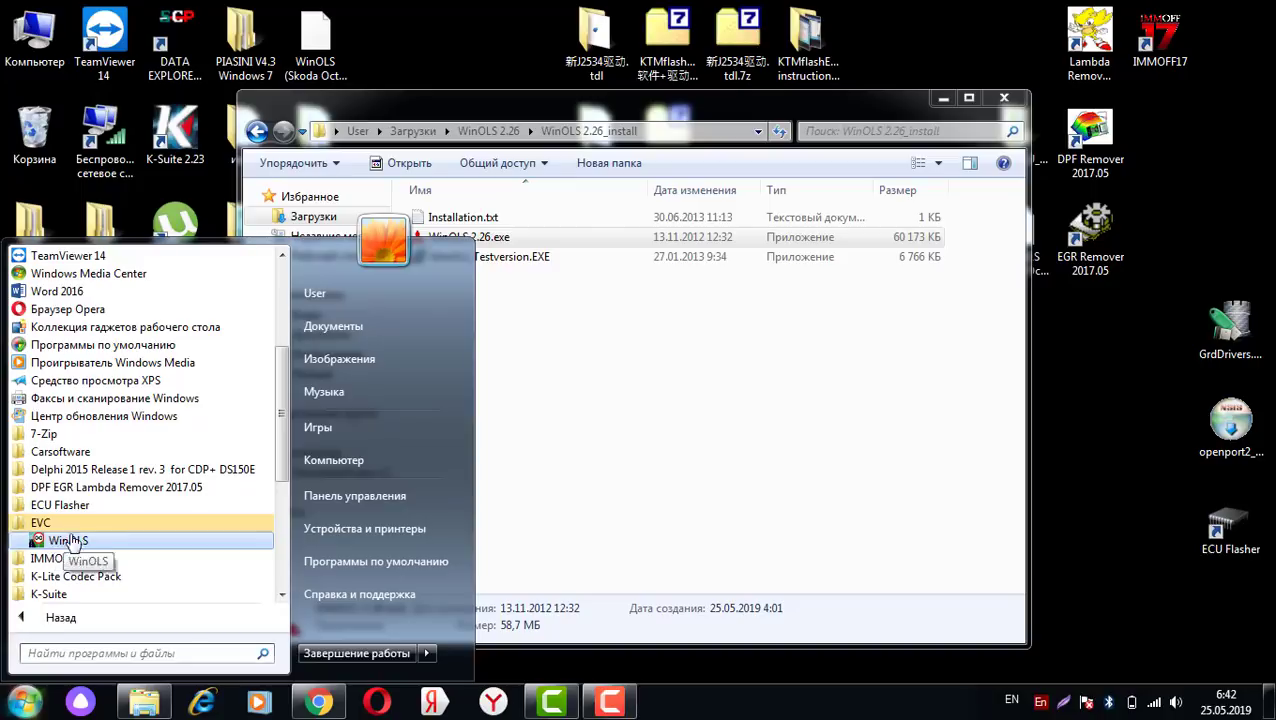
{"action": "left_click_drag", "start_coordinate": [62, 547], "coordinate": [1092, 440]}
{"action": "left_click", "coordinate": [1005, 100]}
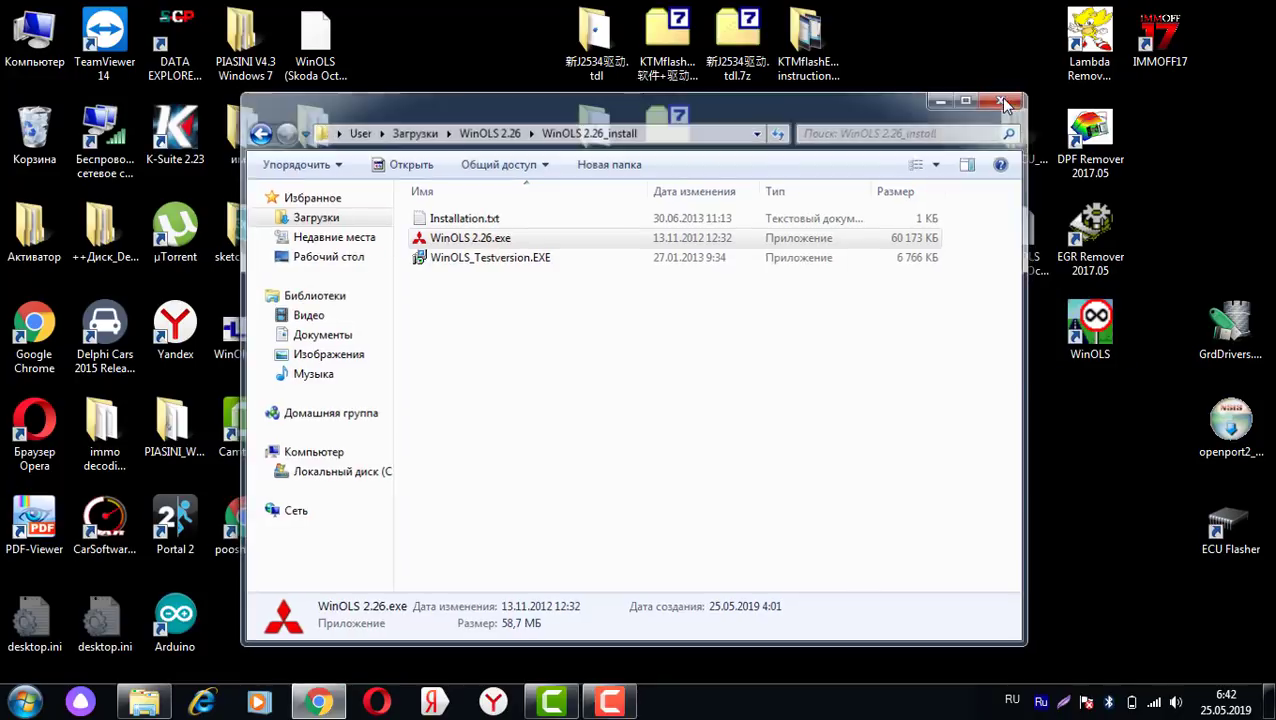
Step: Launch WinOLS from its desktop shortcut, dismiss the tip of the day and close the program
{"action": "double_click", "coordinate": [1093, 330]}
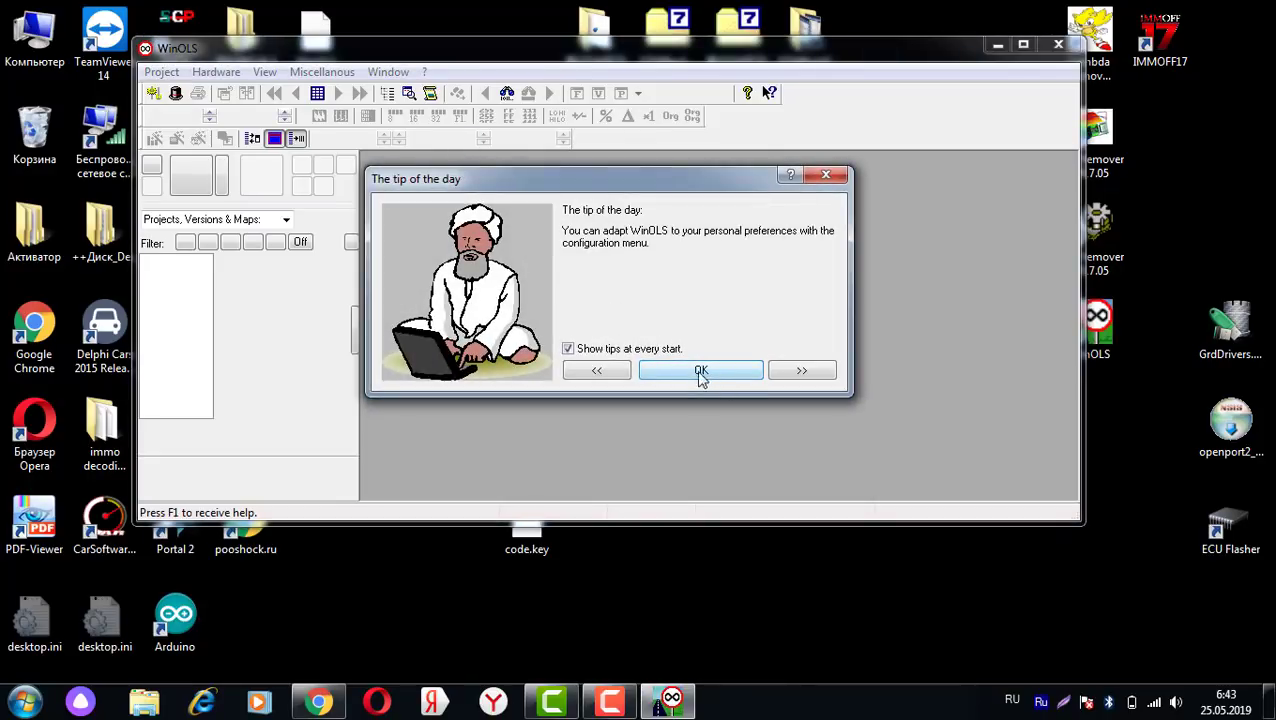
{"action": "left_click", "coordinate": [706, 374]}
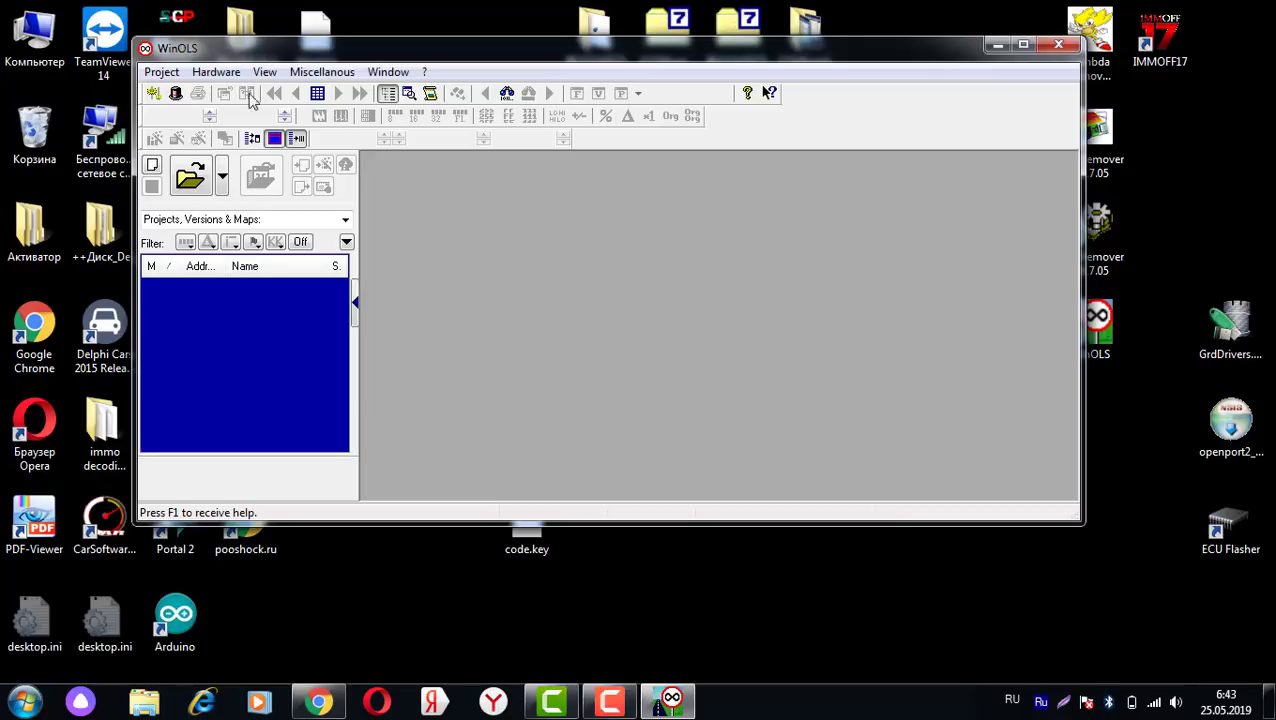
{"action": "left_click_drag", "start_coordinate": [370, 53], "coordinate": [396, 46]}
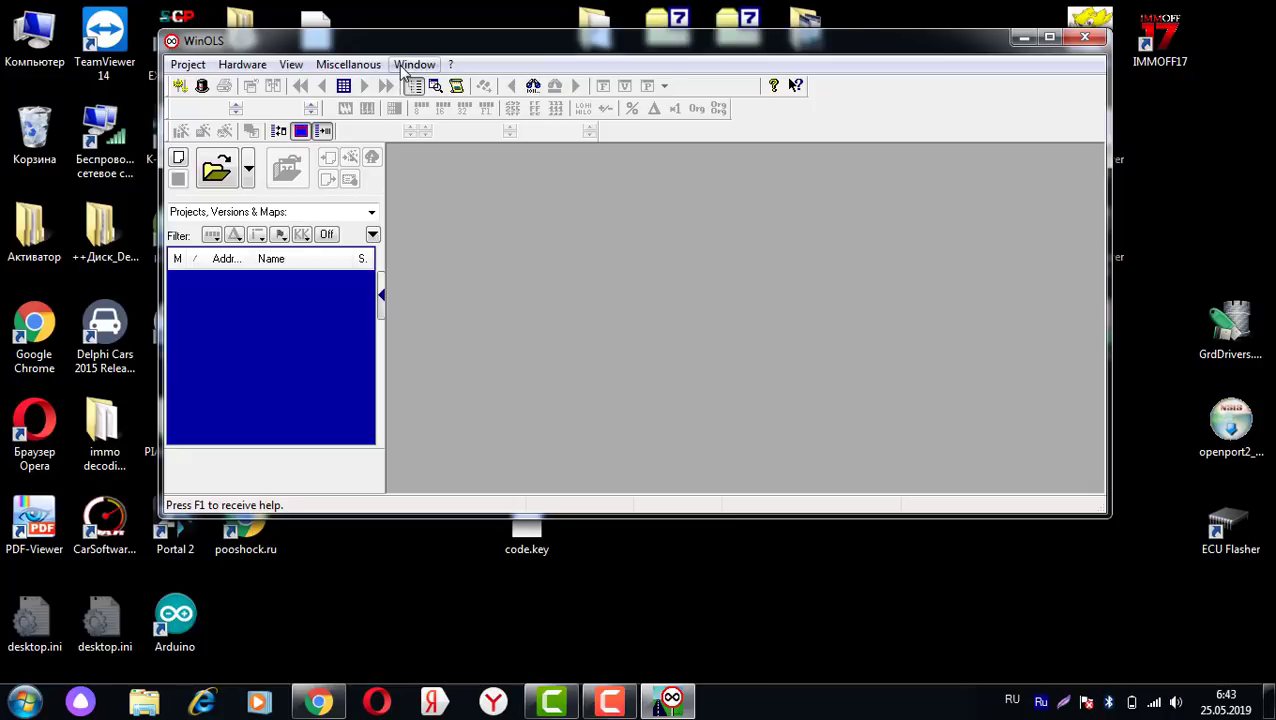
{"action": "left_click", "coordinate": [1086, 39]}
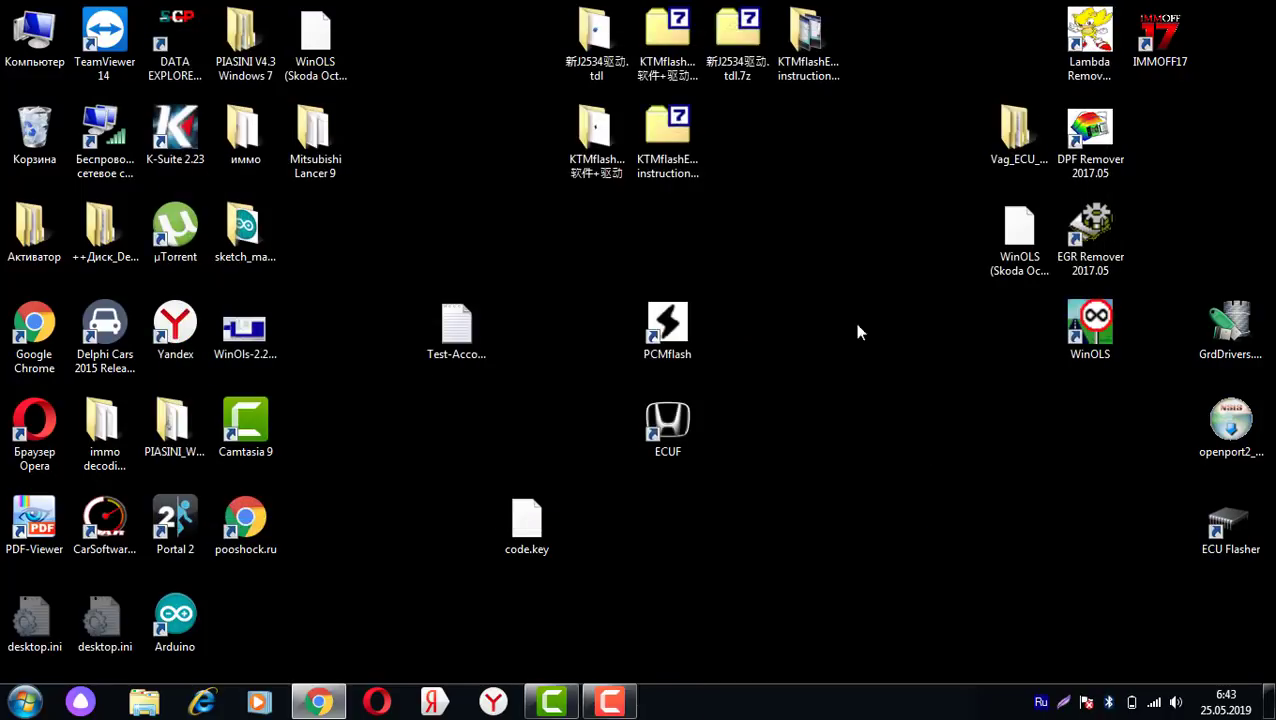
Step: Copy OLS_LangE.dll from the _RUS folder inside WinOLS 2.26 in Downloads and close the folder window
{"action": "left_click", "coordinate": [609, 701]}
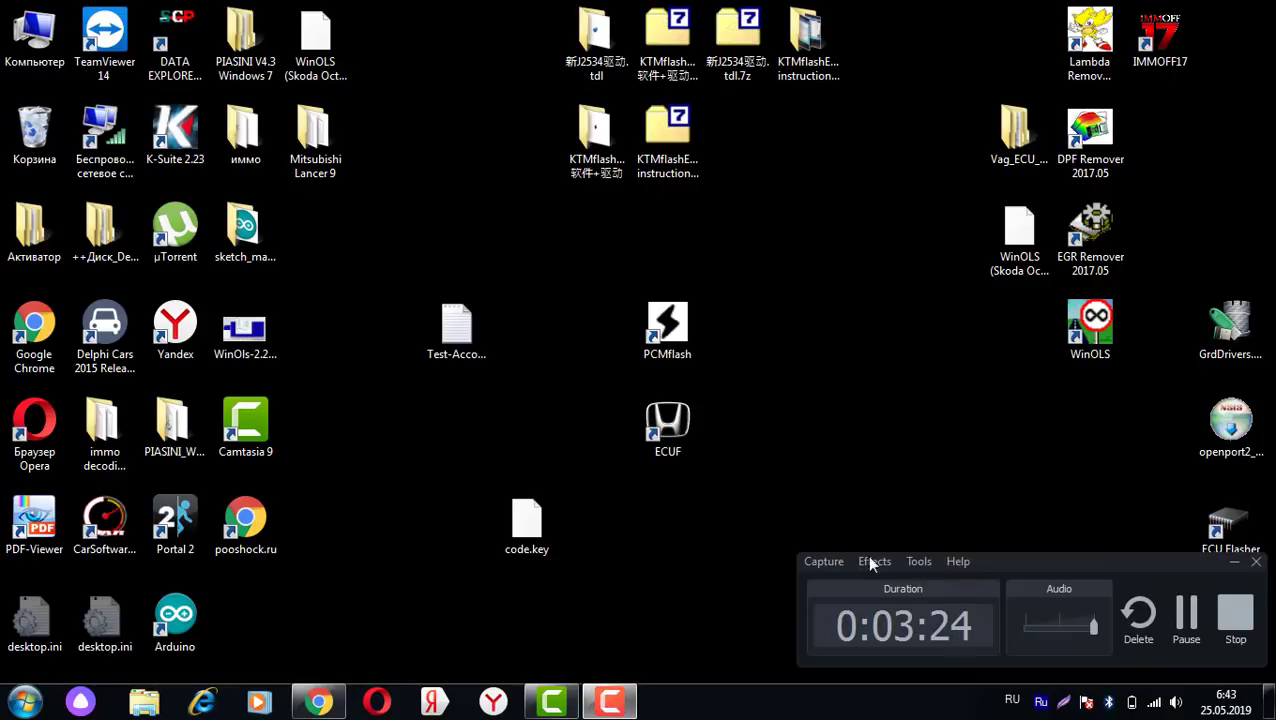
{"action": "left_click", "coordinate": [143, 701]}
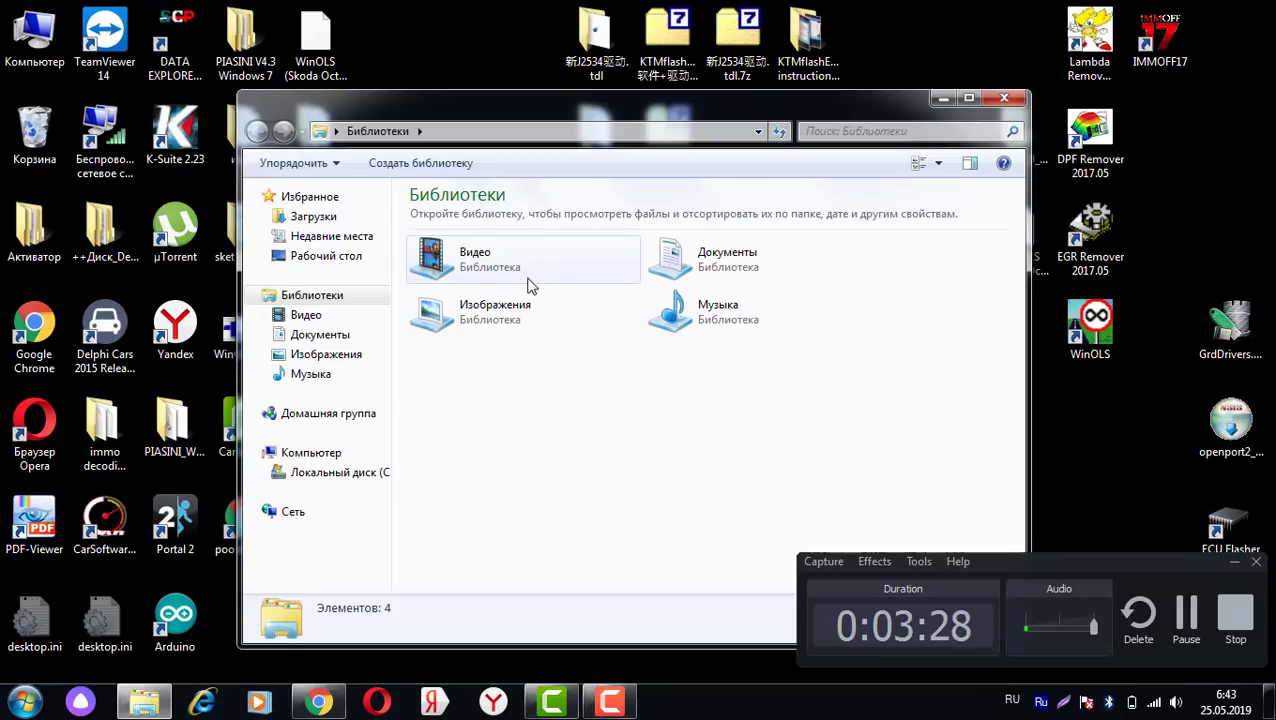
{"action": "left_click", "coordinate": [312, 218]}
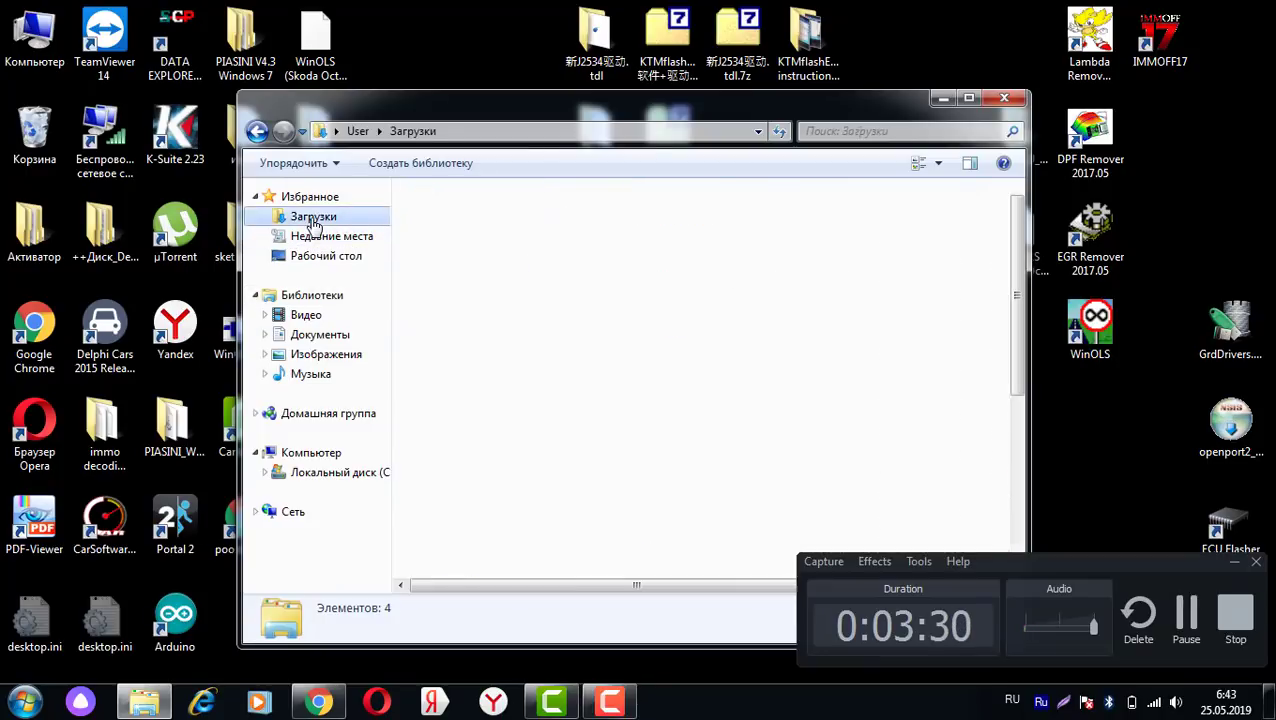
{"action": "double_click", "coordinate": [485, 355]}
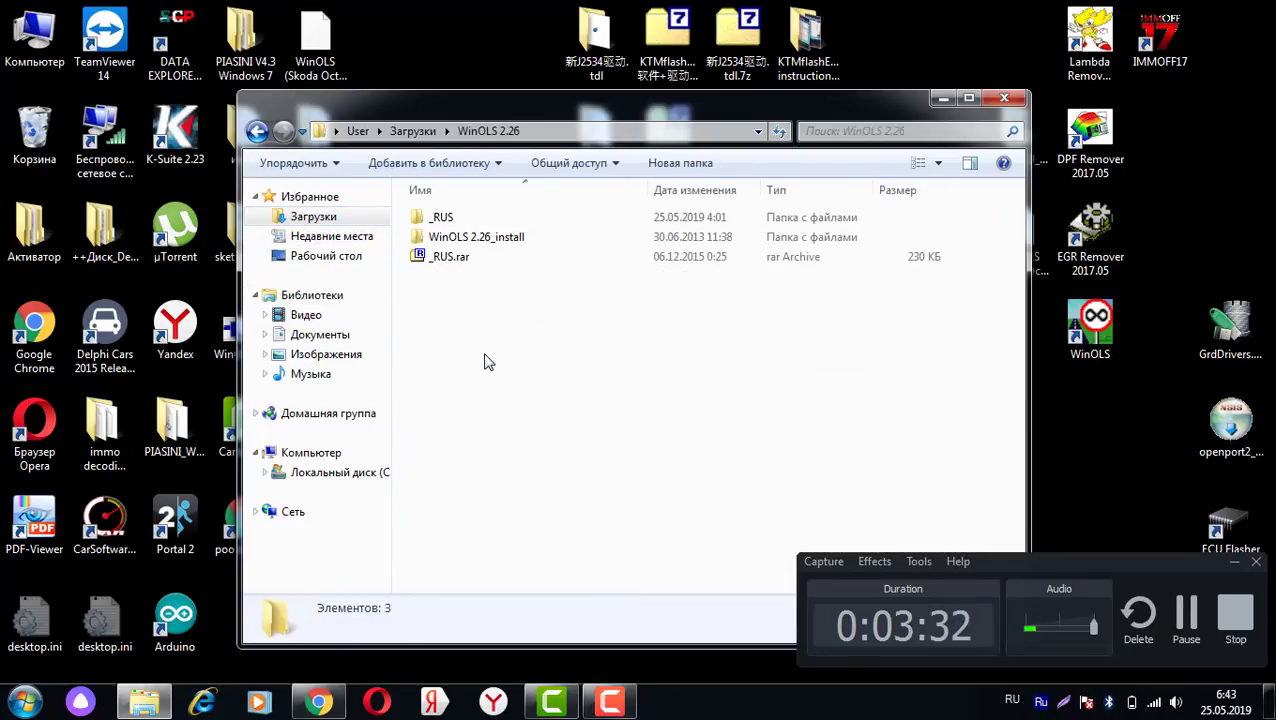
{"action": "double_click", "coordinate": [445, 219]}
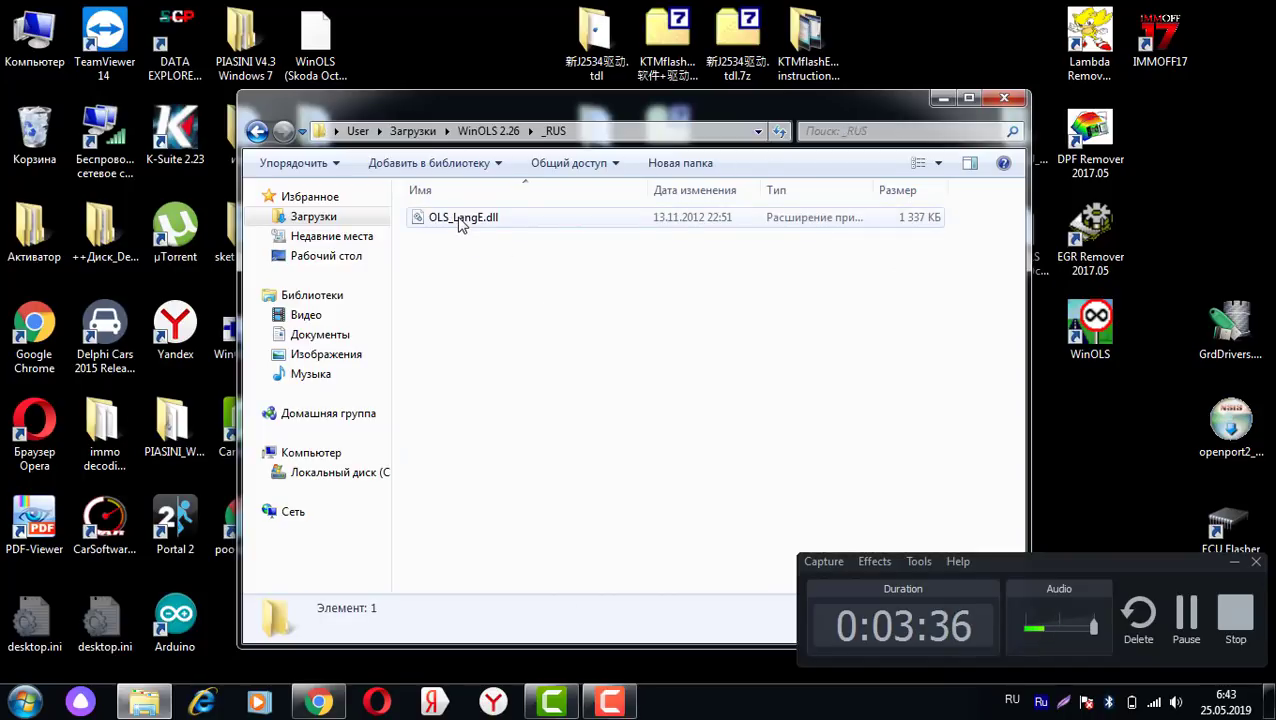
{"action": "left_click", "coordinate": [460, 222]}
{"action": "right_click", "coordinate": [461, 224]}
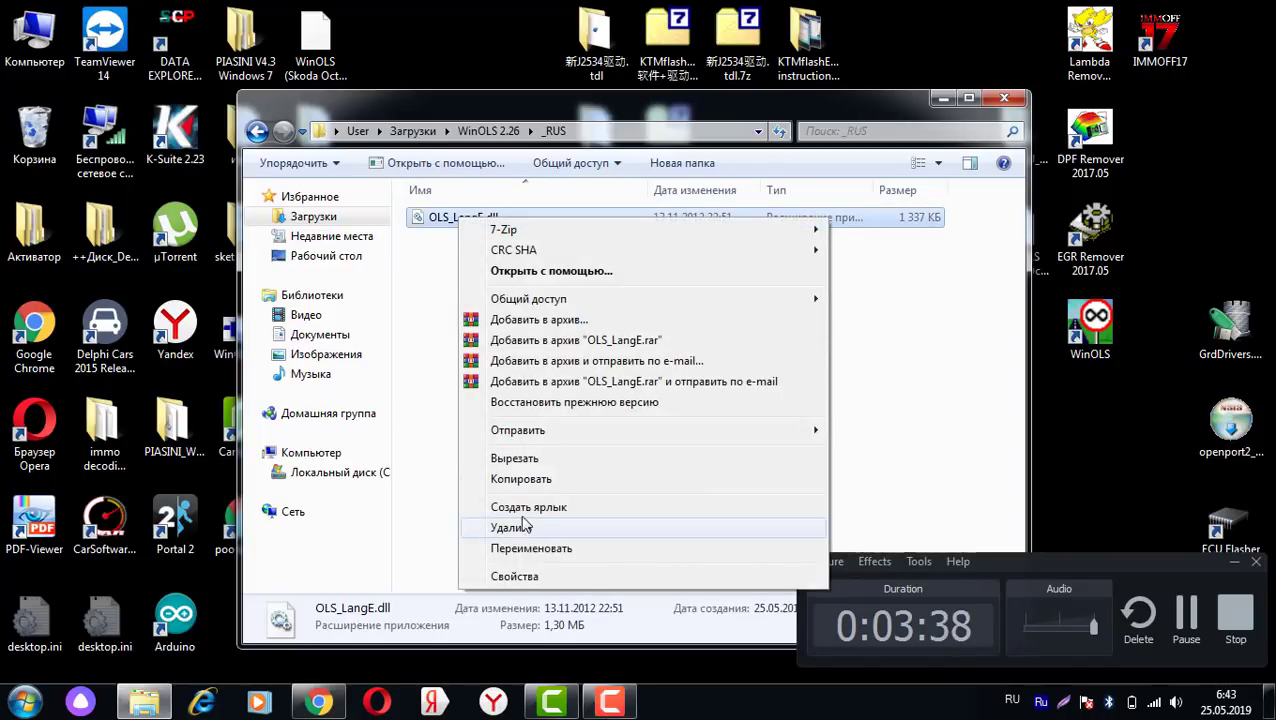
{"action": "left_click", "coordinate": [520, 478]}
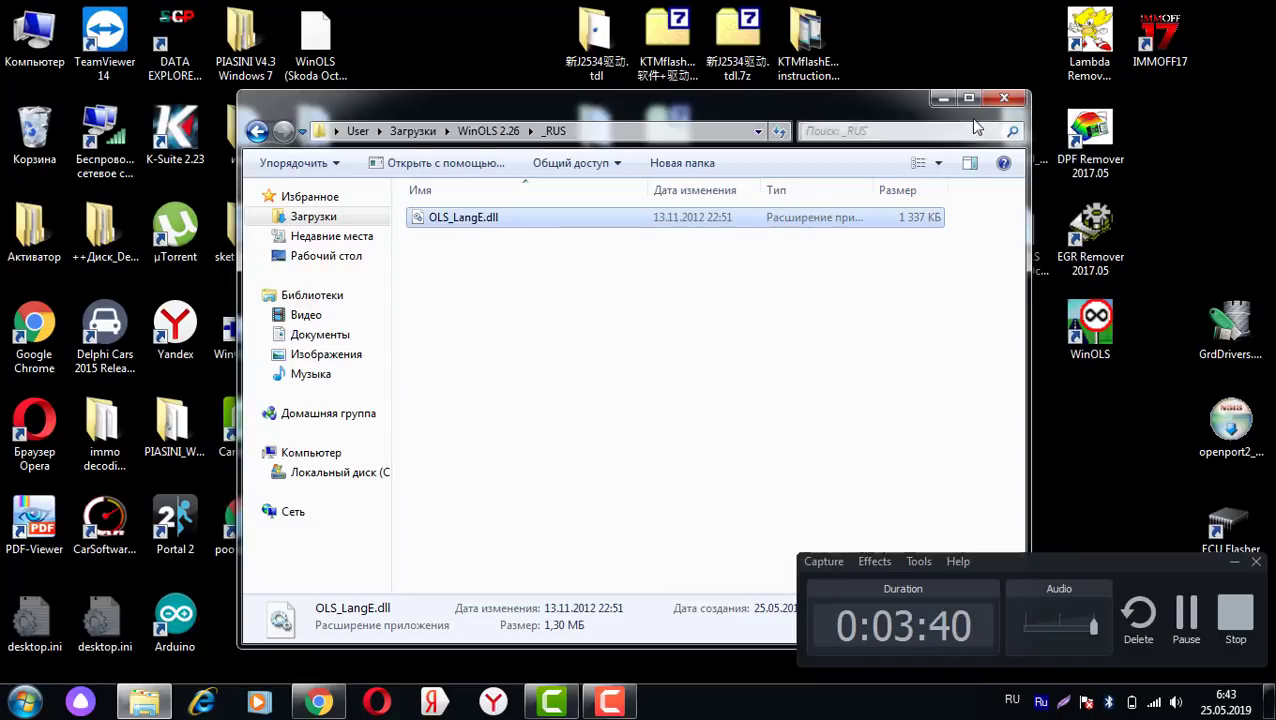
{"action": "left_click", "coordinate": [1004, 97]}
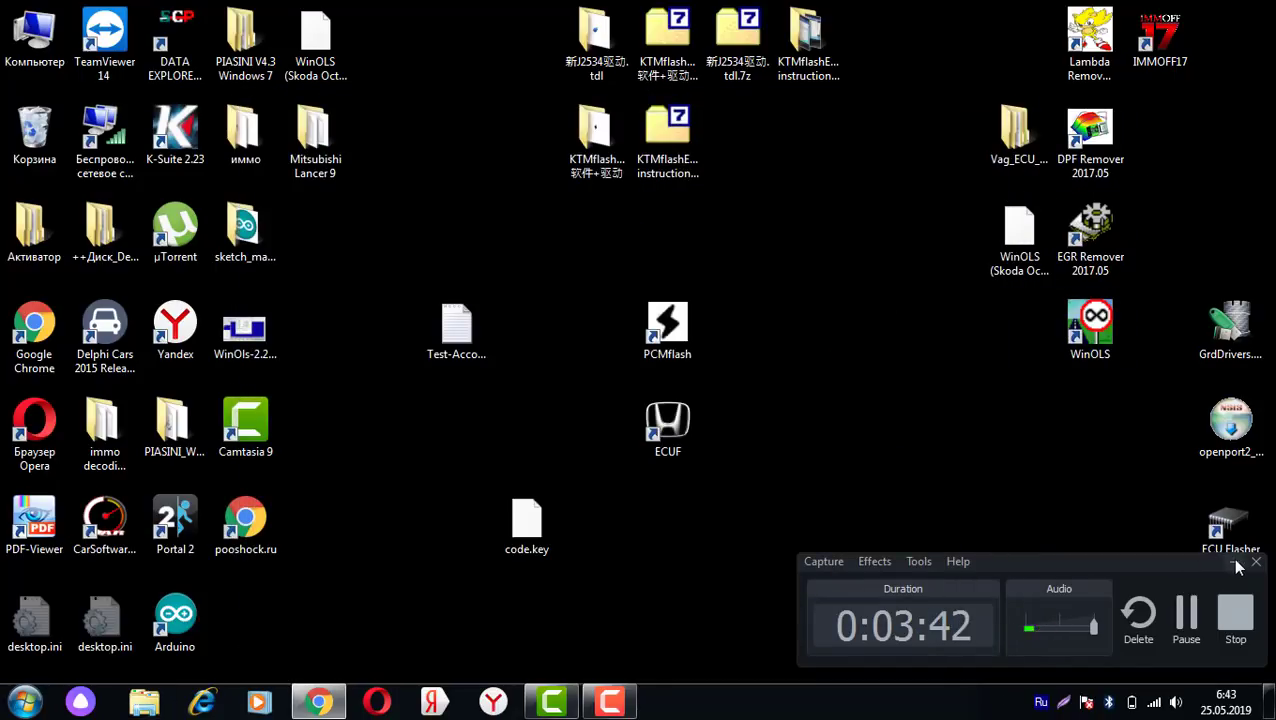
Step: Paste OLS_LangE.dll into C:\Program Files\EVC\WinOLS via the desktop shortcut's file location, replace the existing file and close the folder
{"action": "right_click", "coordinate": [1090, 325]}
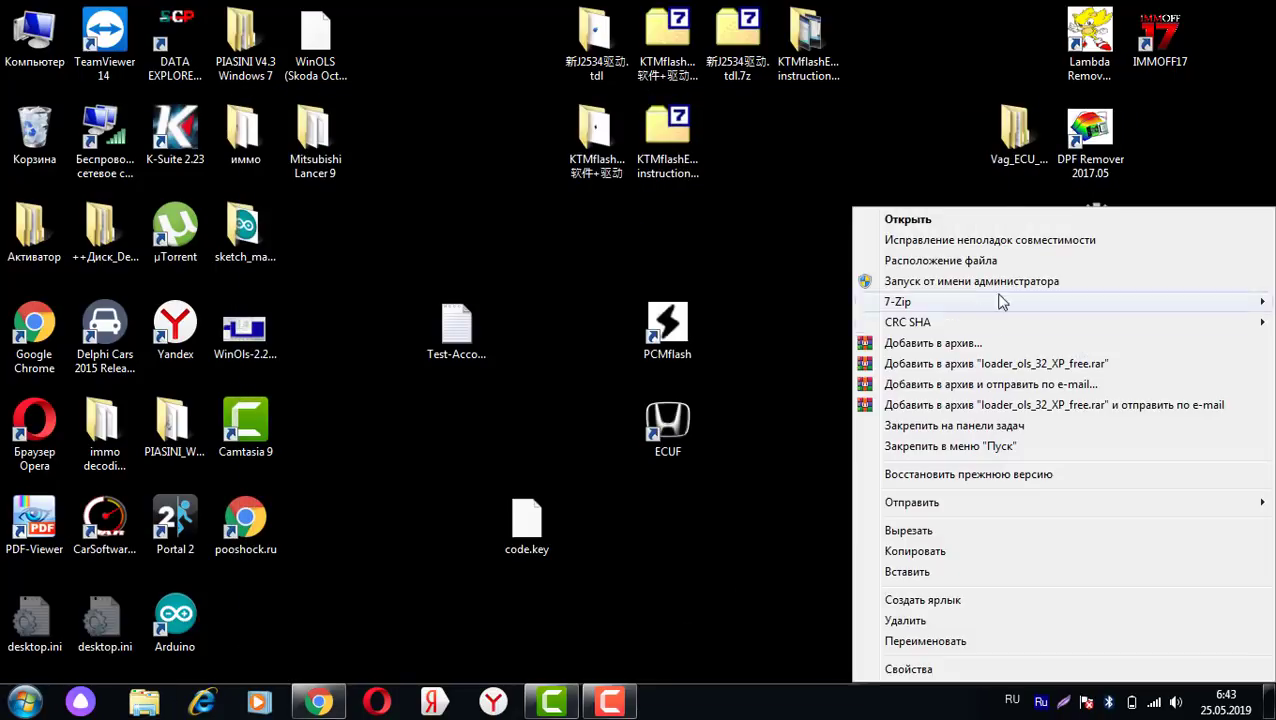
{"action": "left_click", "coordinate": [948, 260]}
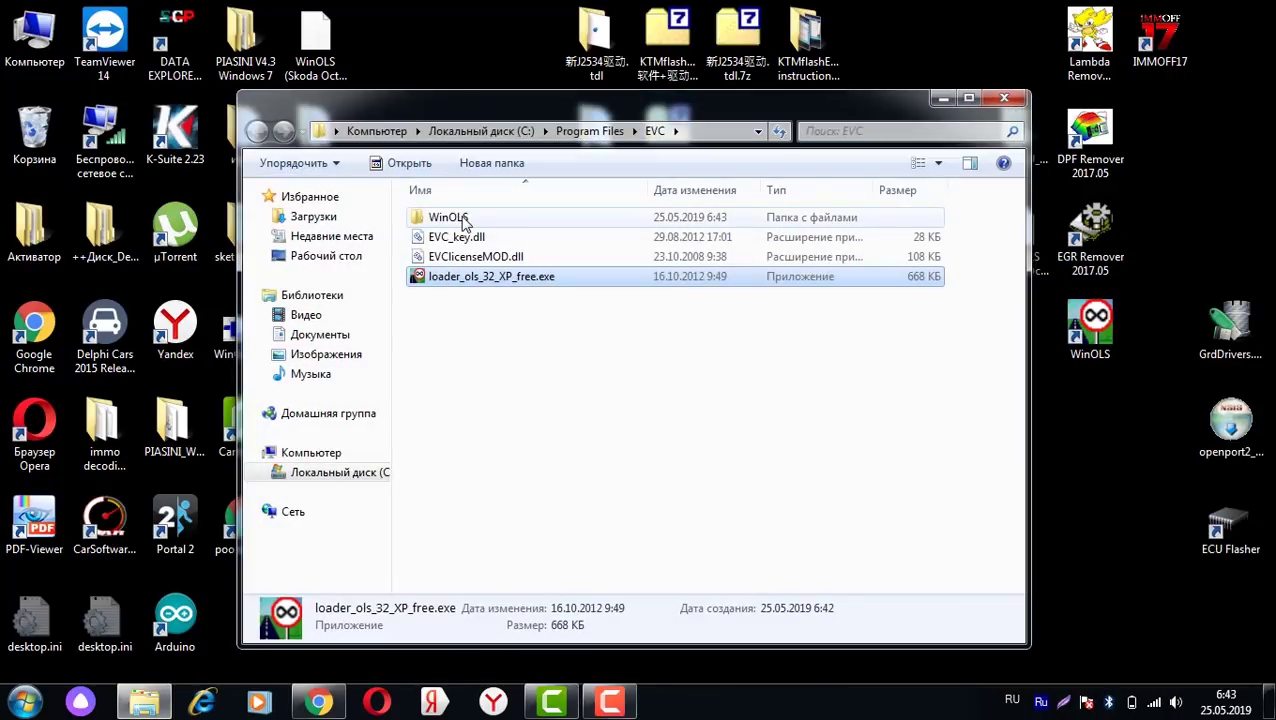
{"action": "double_click", "coordinate": [463, 220]}
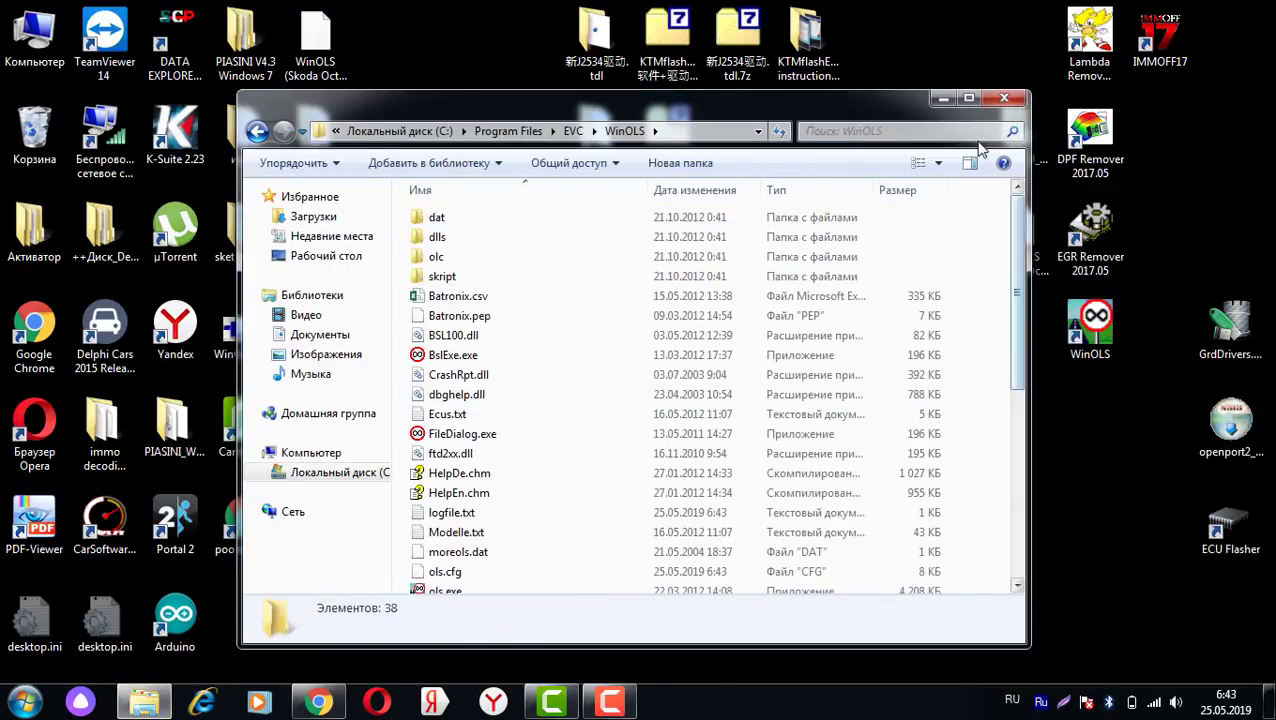
{"action": "left_click", "coordinate": [981, 148]}
{"action": "right_click", "coordinate": [910, 216]}
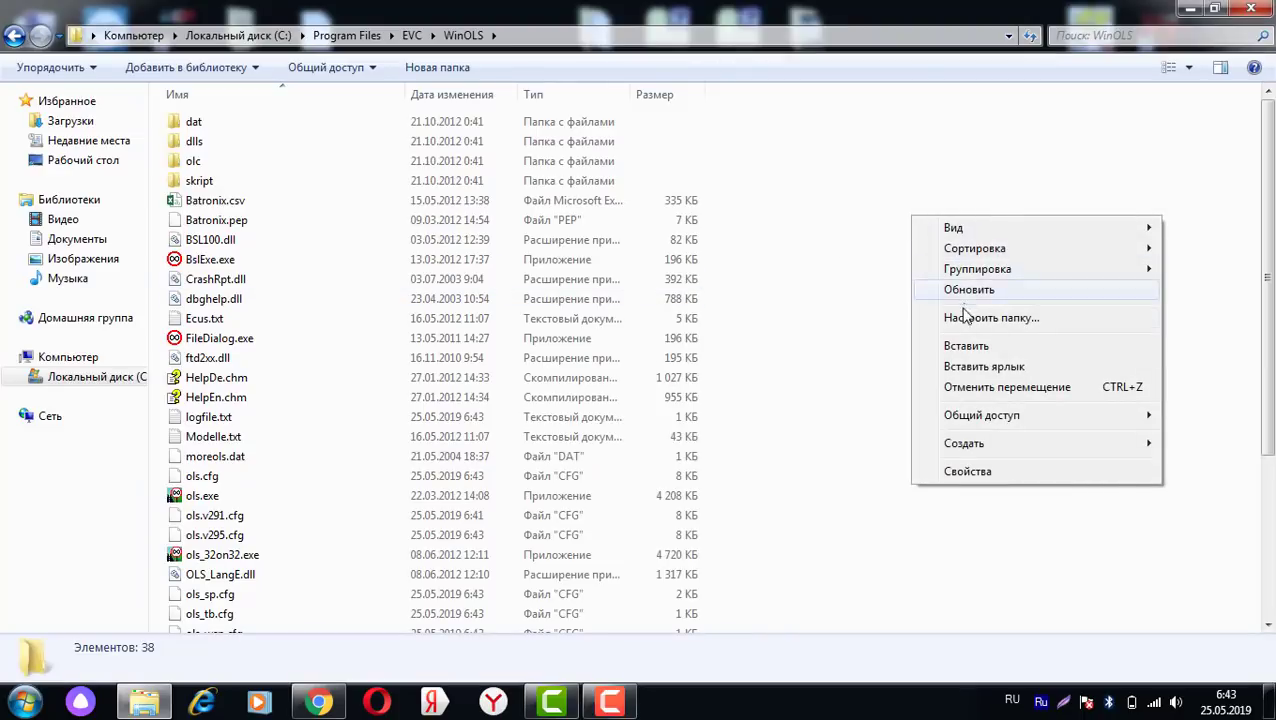
{"action": "left_click", "coordinate": [966, 348]}
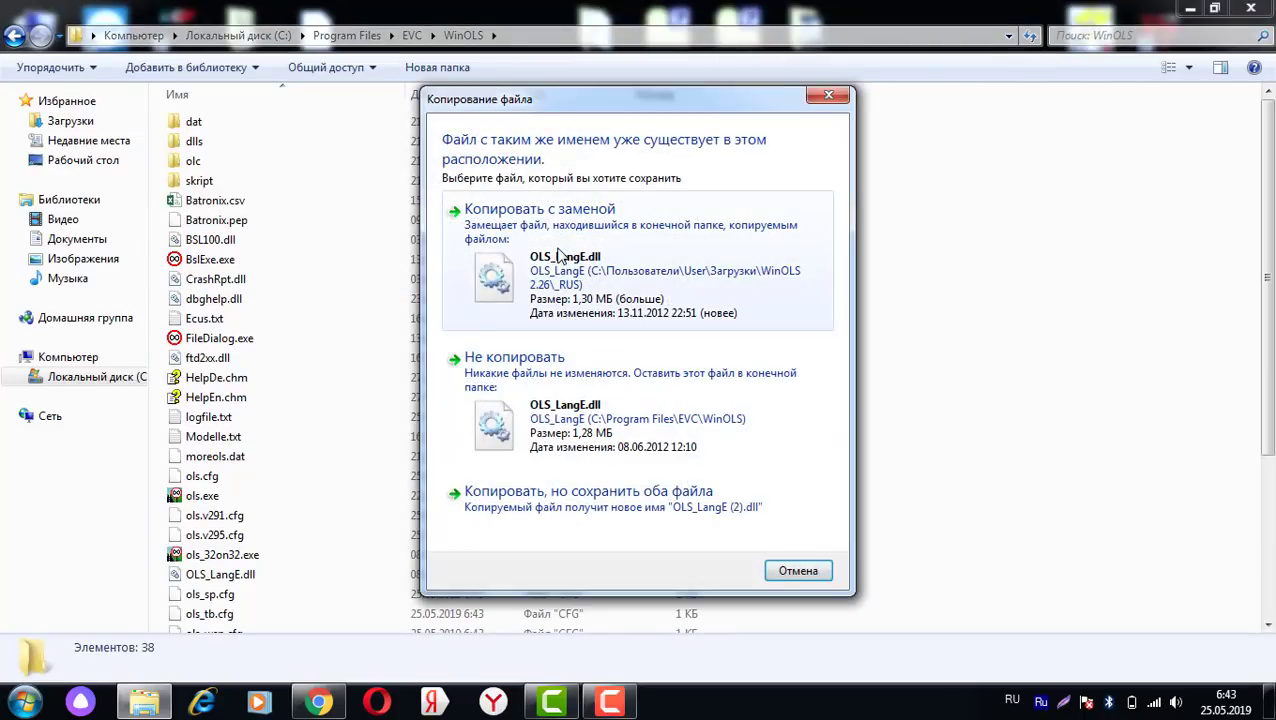
{"action": "left_click", "coordinate": [560, 258]}
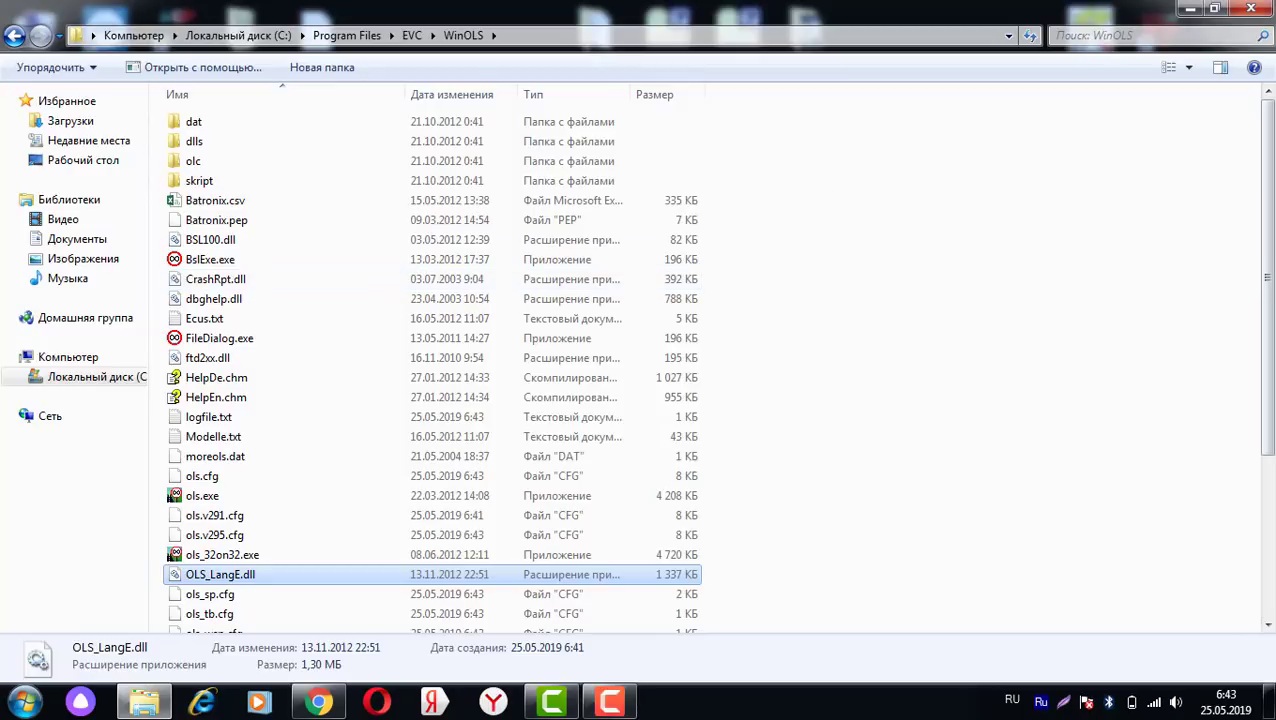
{"action": "left_click", "coordinate": [1250, 12]}
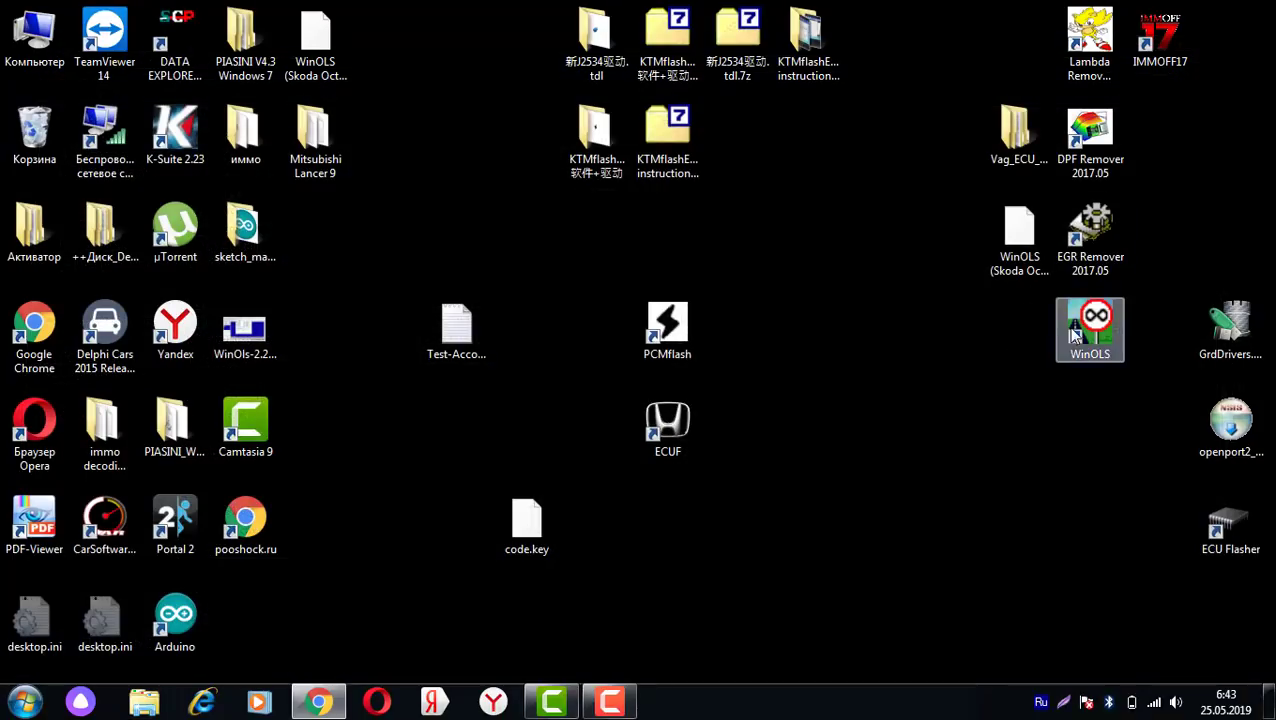
Step: Move the WinOLS desktop shortcut below IMMOFF17, launch WinOLS from it and dismiss the tip of the day
{"action": "left_click_drag", "start_coordinate": [1083, 335], "coordinate": [1153, 138]}
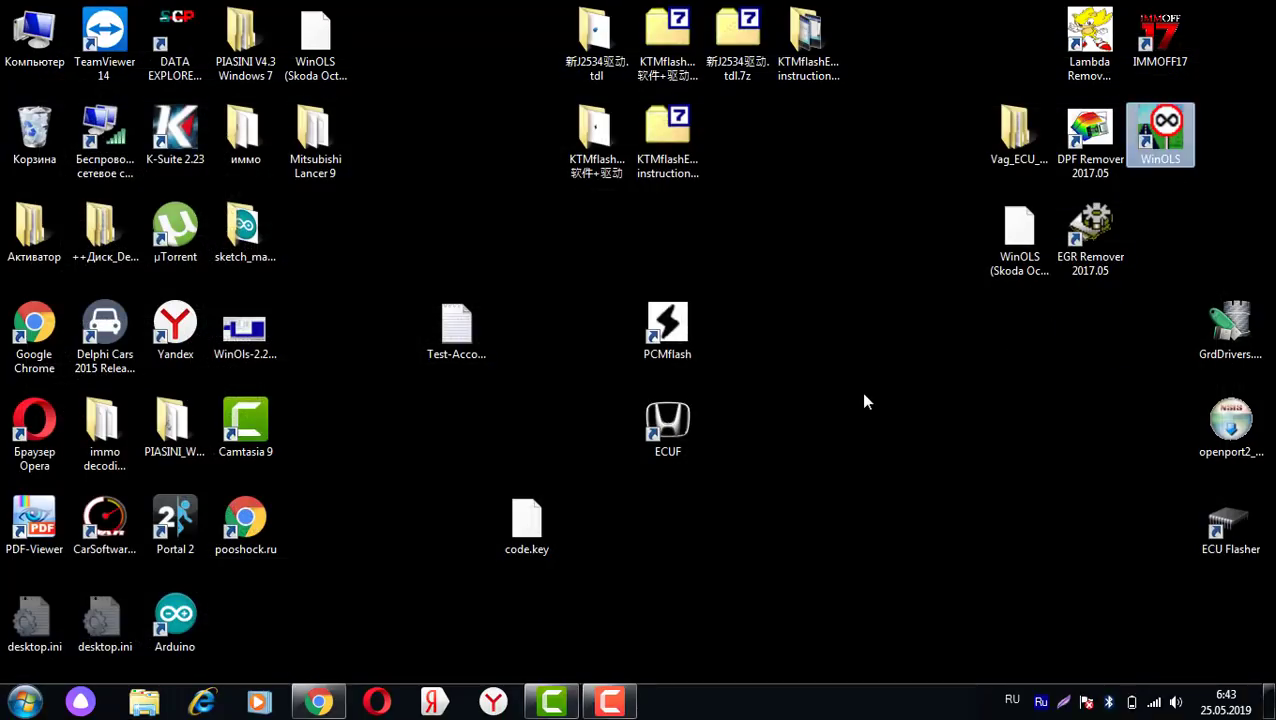
{"action": "double_click", "coordinate": [1162, 140]}
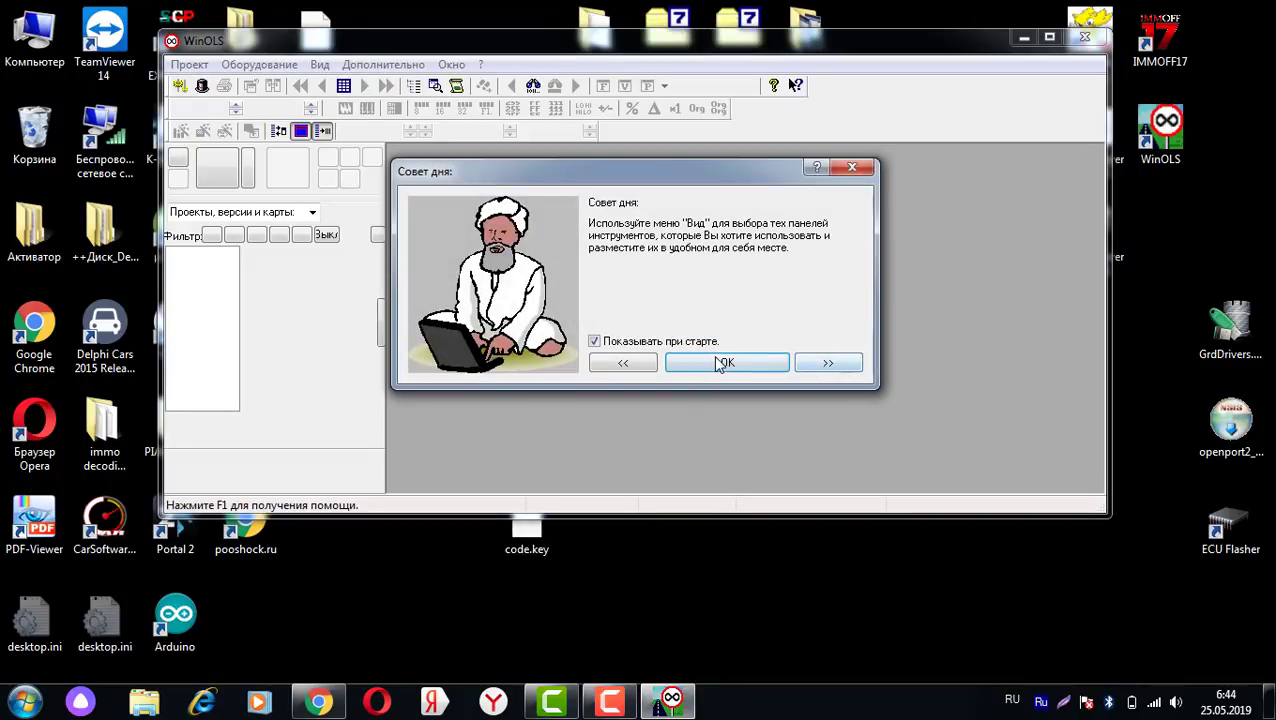
{"action": "left_click", "coordinate": [724, 363]}
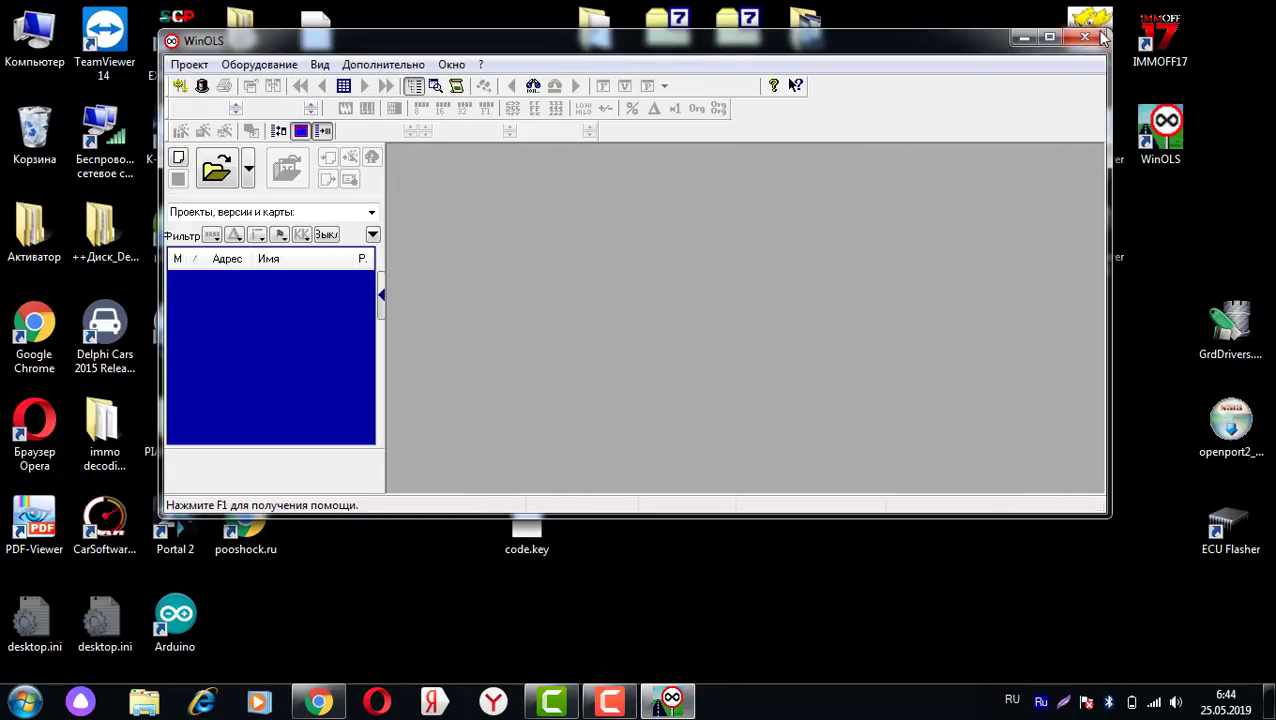
Step: Maximize WinOLS and check the Russian wording of its Окно, Оборудование and Дополнительно commands
{"action": "left_click", "coordinate": [1049, 37]}
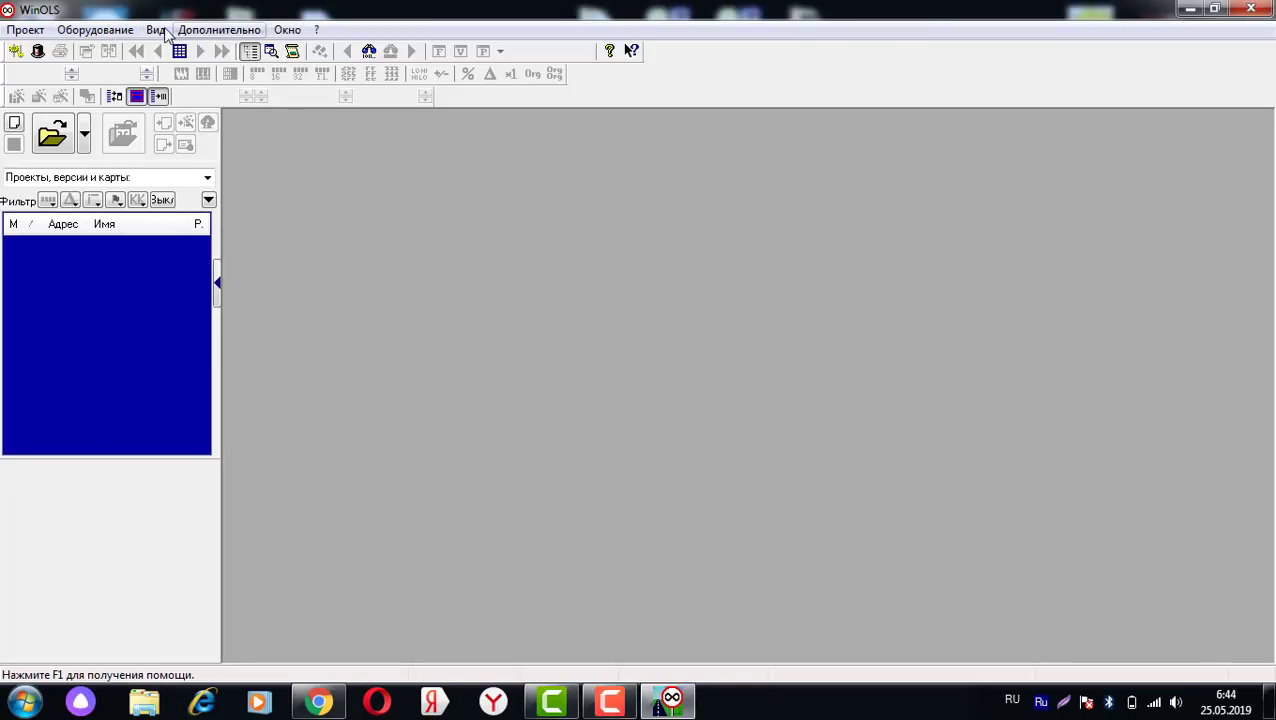
{"action": "left_click", "coordinate": [288, 30]}
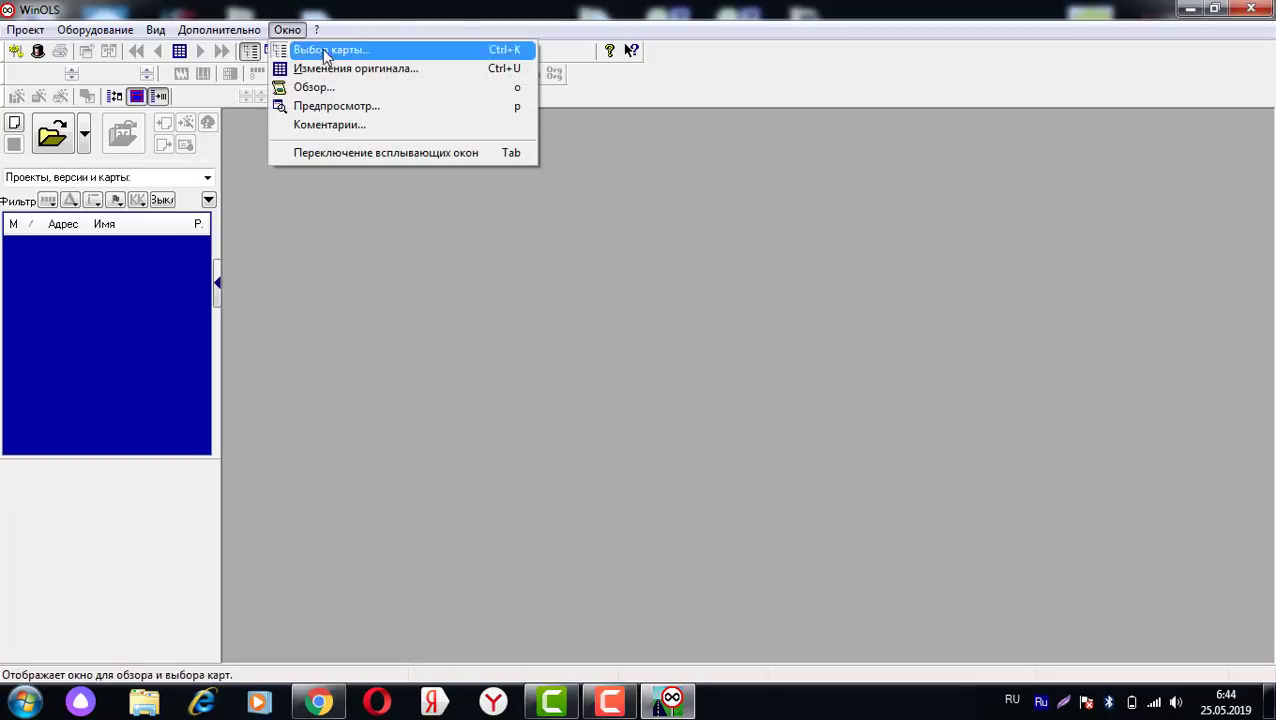
{"action": "mouse_move", "coordinate": [244, 37]}
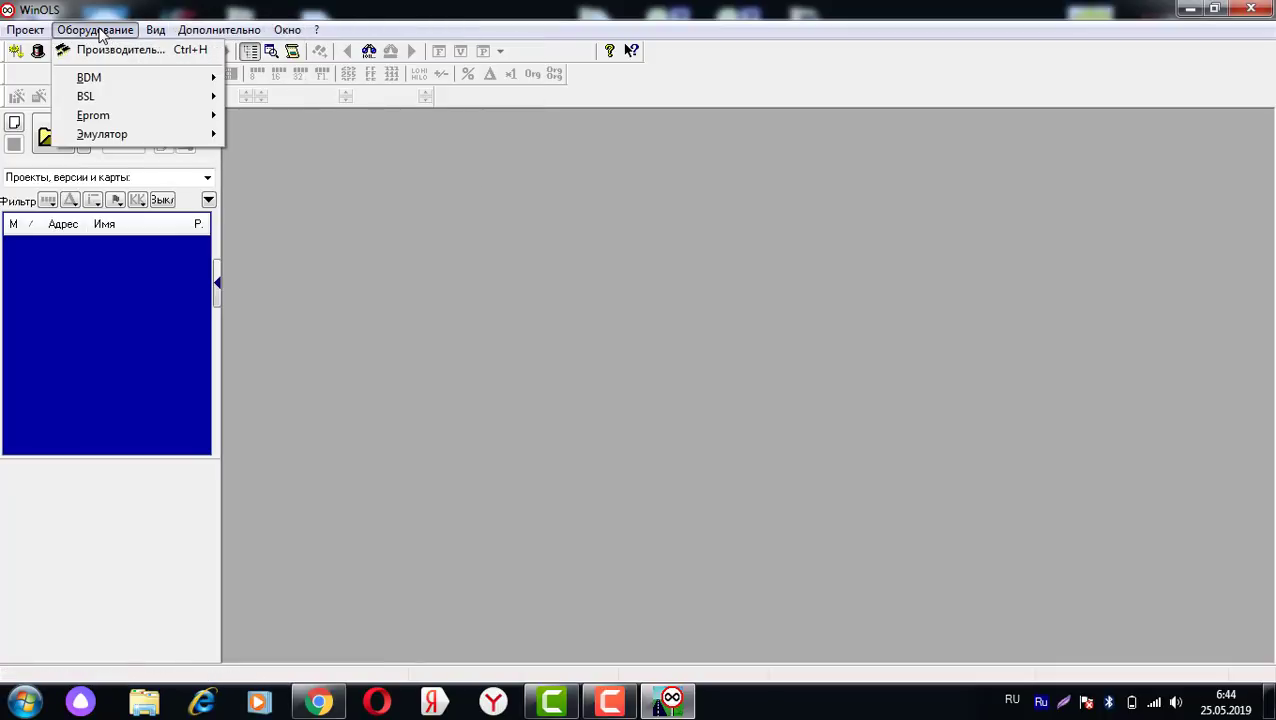
{"action": "mouse_move", "coordinate": [30, 33]}
{"action": "mouse_move", "coordinate": [284, 33]}
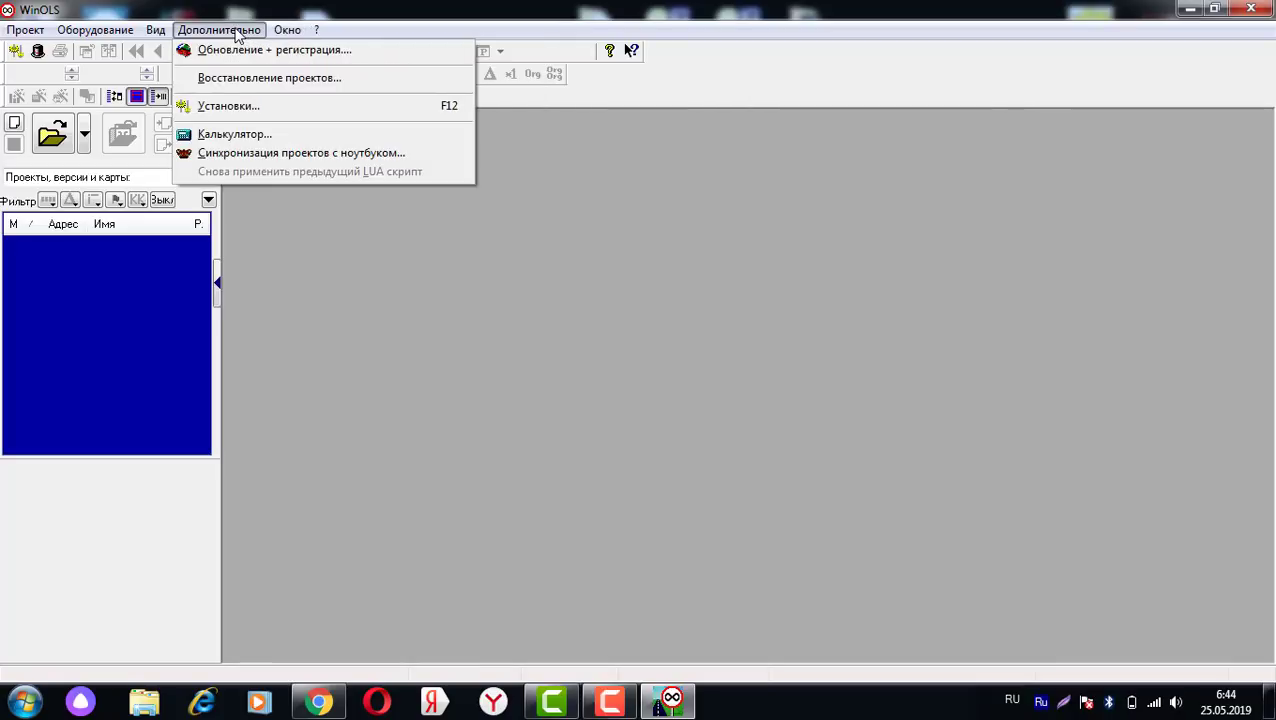
Step: View the Цвета page of the program settings (Установки), cancel without changes and close WinOLS
{"action": "left_click", "coordinate": [231, 105]}
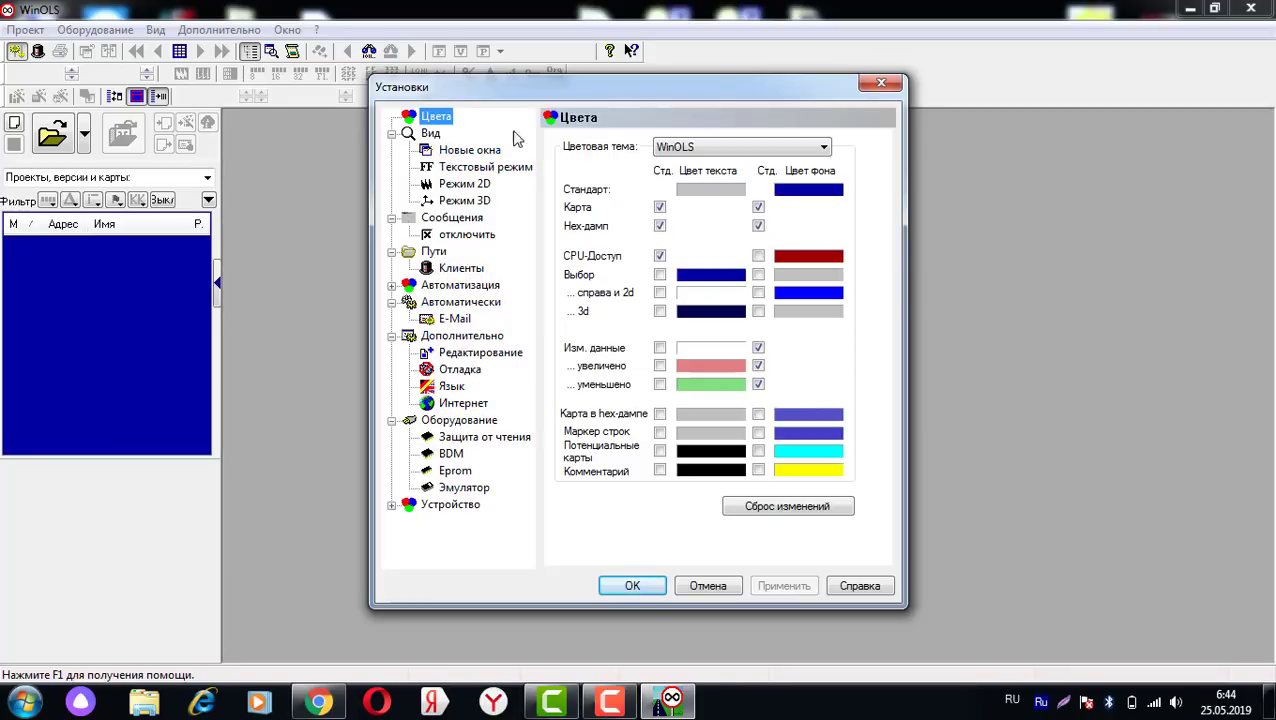
{"action": "left_click_drag", "start_coordinate": [613, 93], "coordinate": [563, 101]}
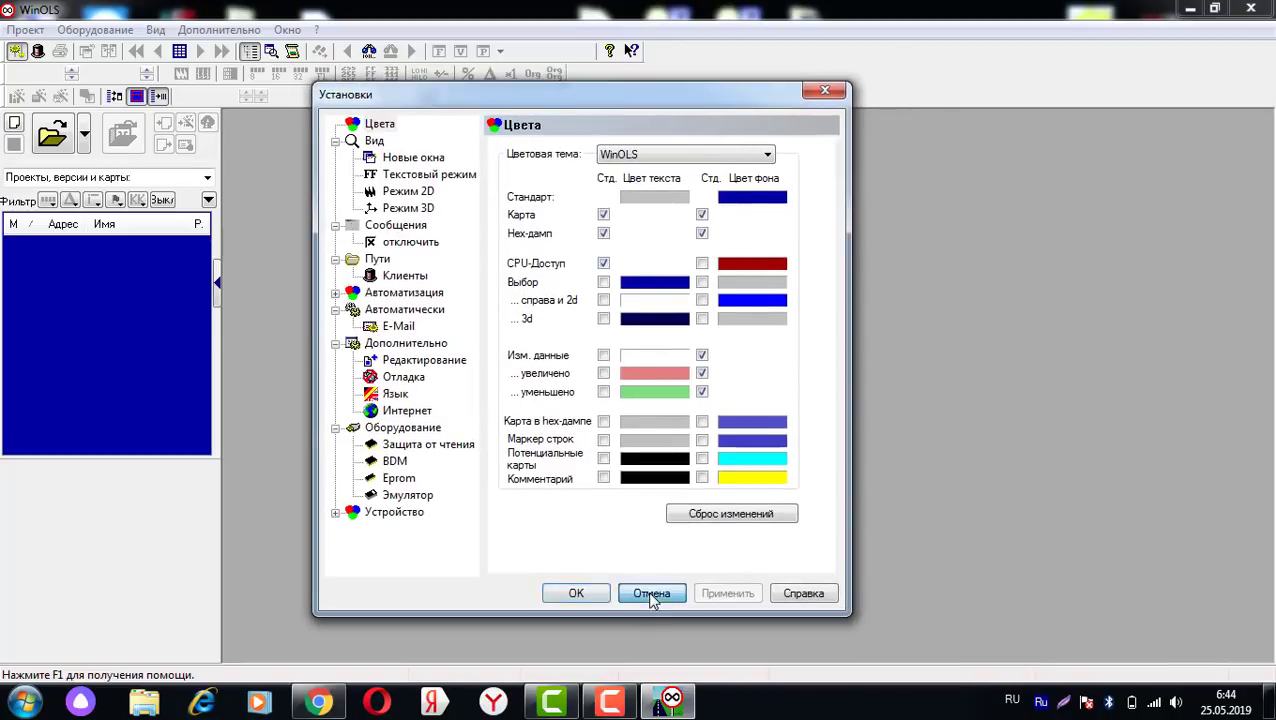
{"action": "left_click", "coordinate": [657, 593]}
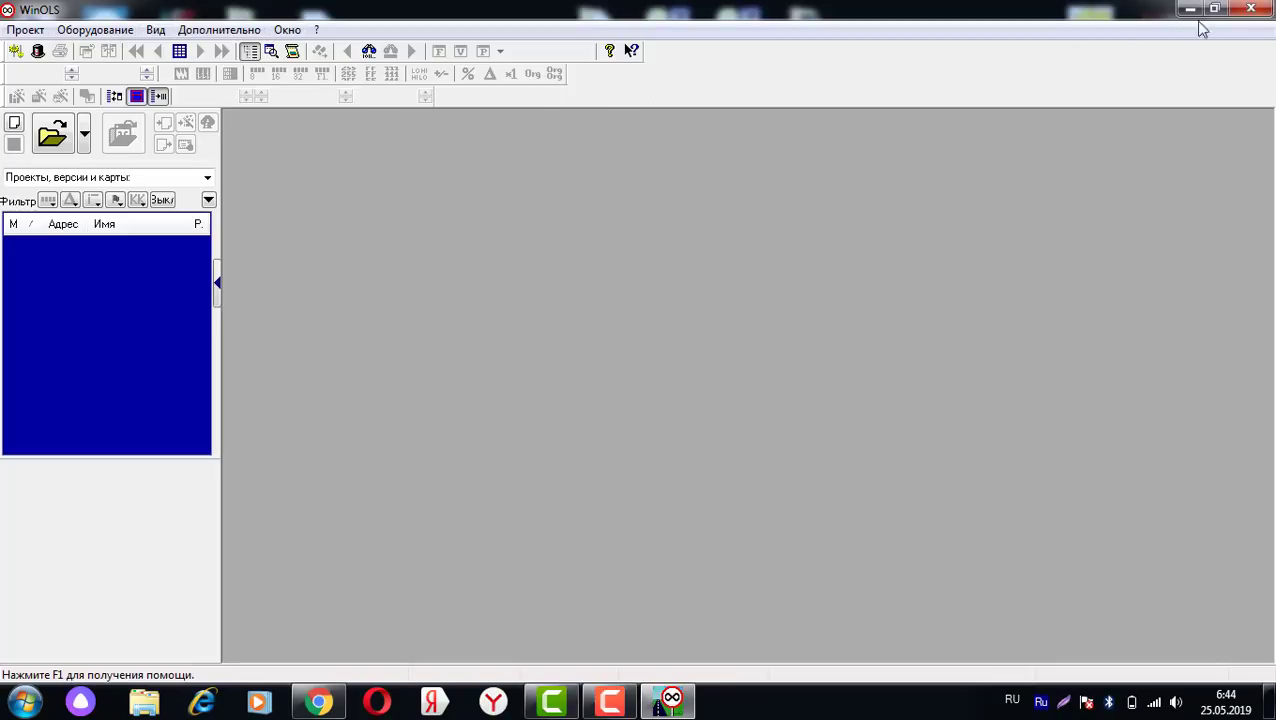
{"action": "left_click", "coordinate": [1251, 9]}
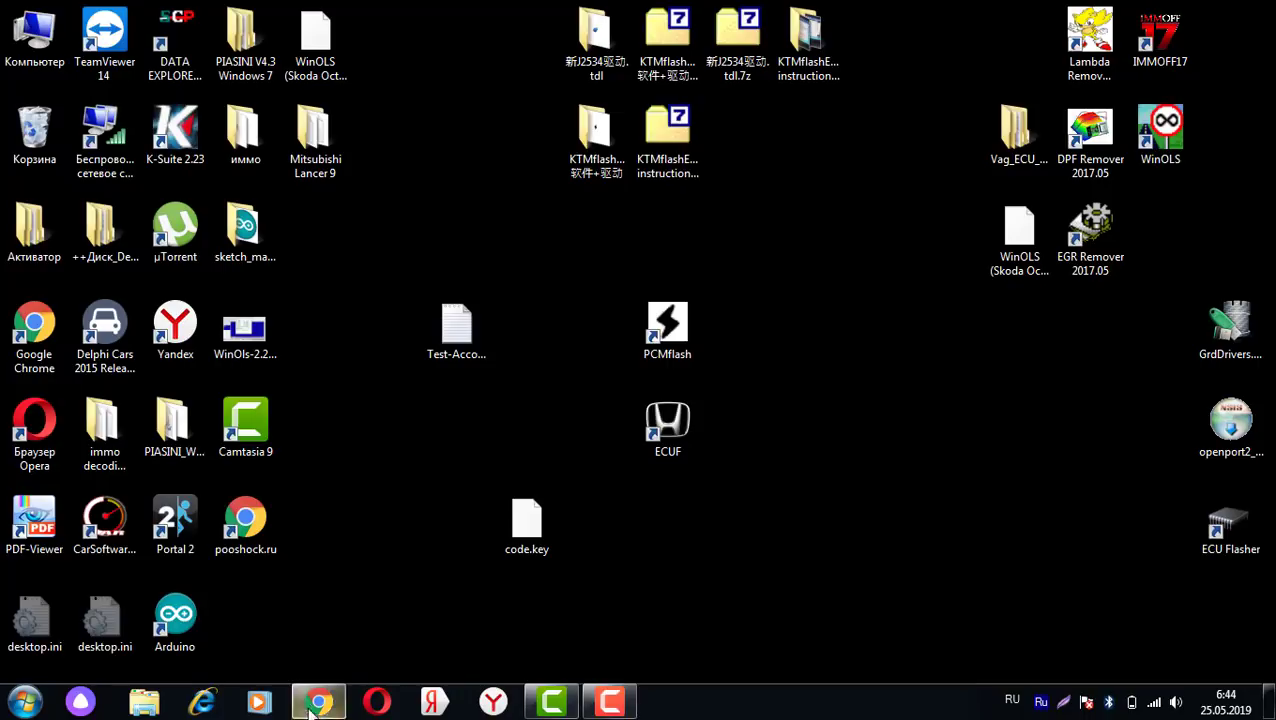
{"action": "left_click", "coordinate": [550, 701]}
{"action": "left_click", "coordinate": [610, 703]}
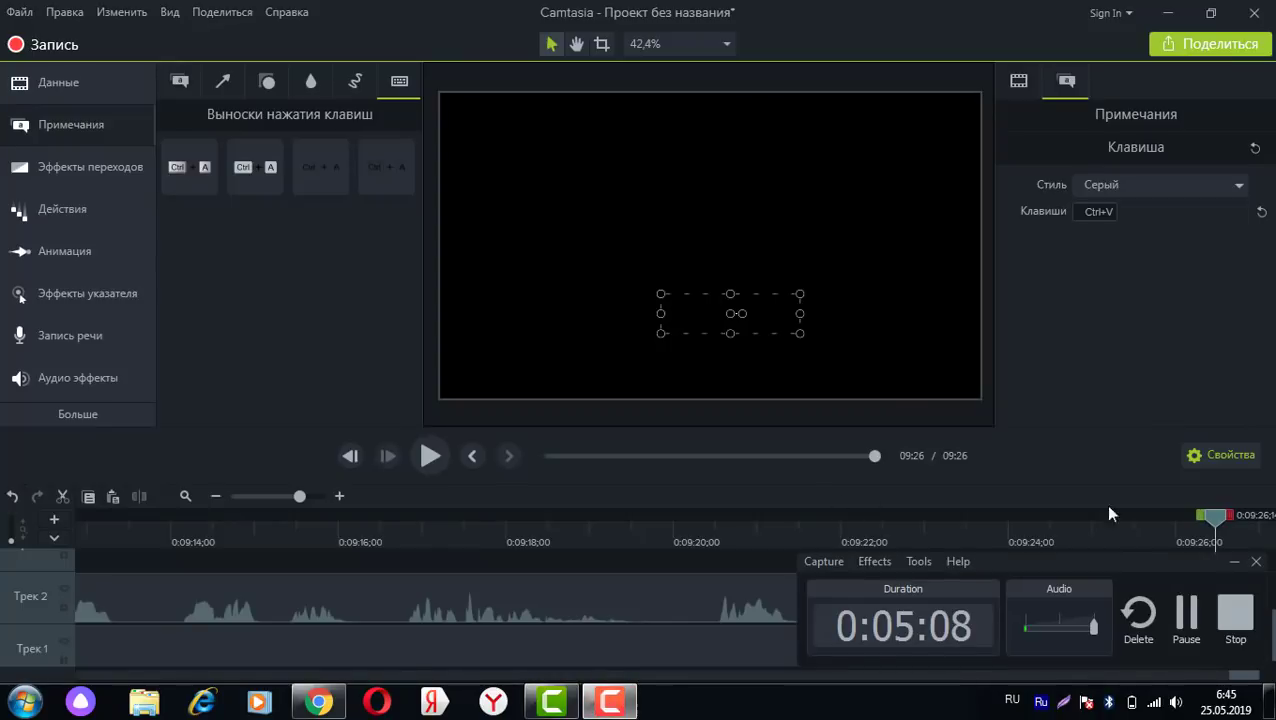